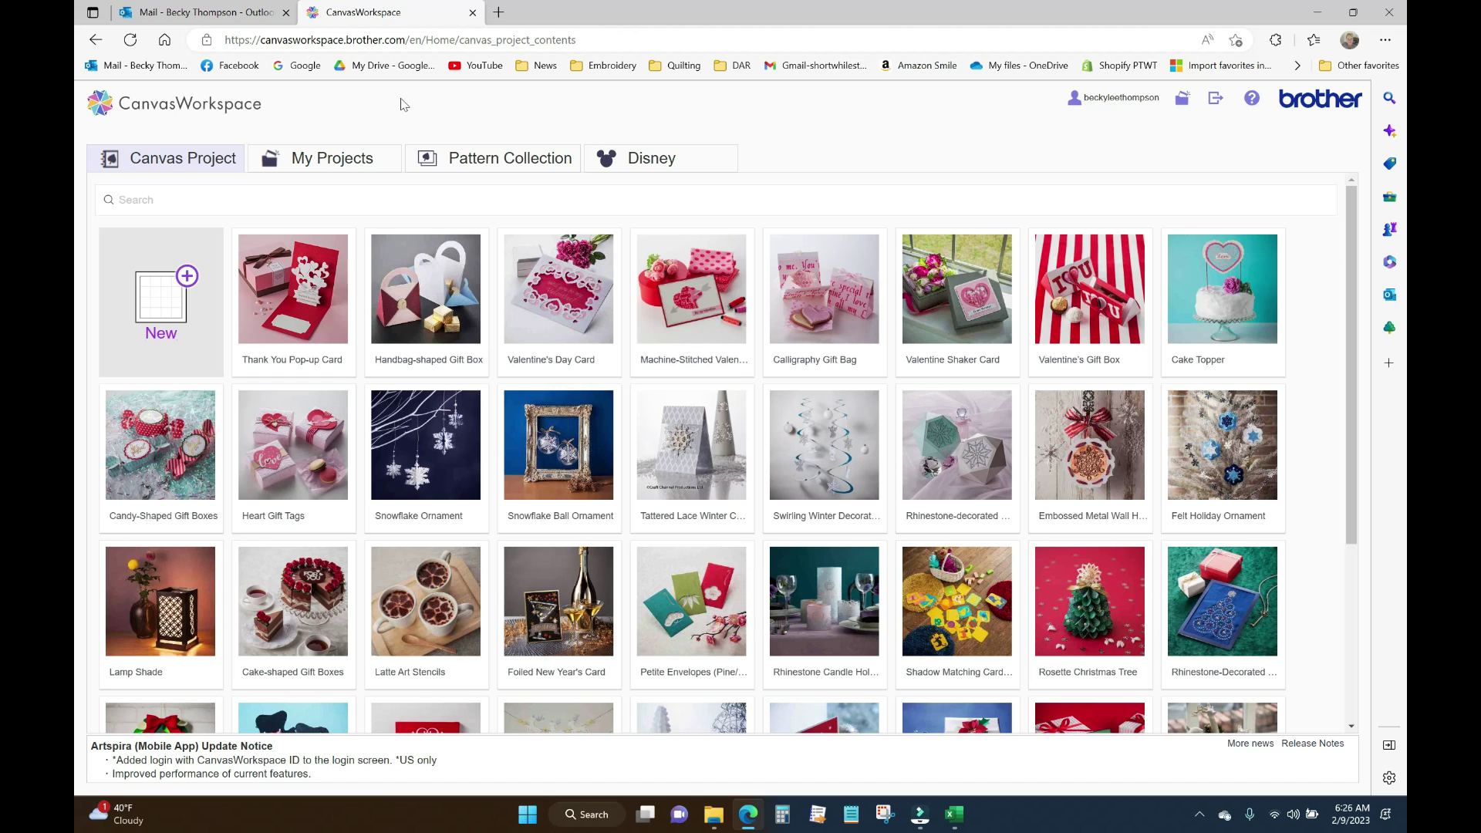
Open the saved project Blue Coneflower for editing from the personal projects.
left_click(337, 159)
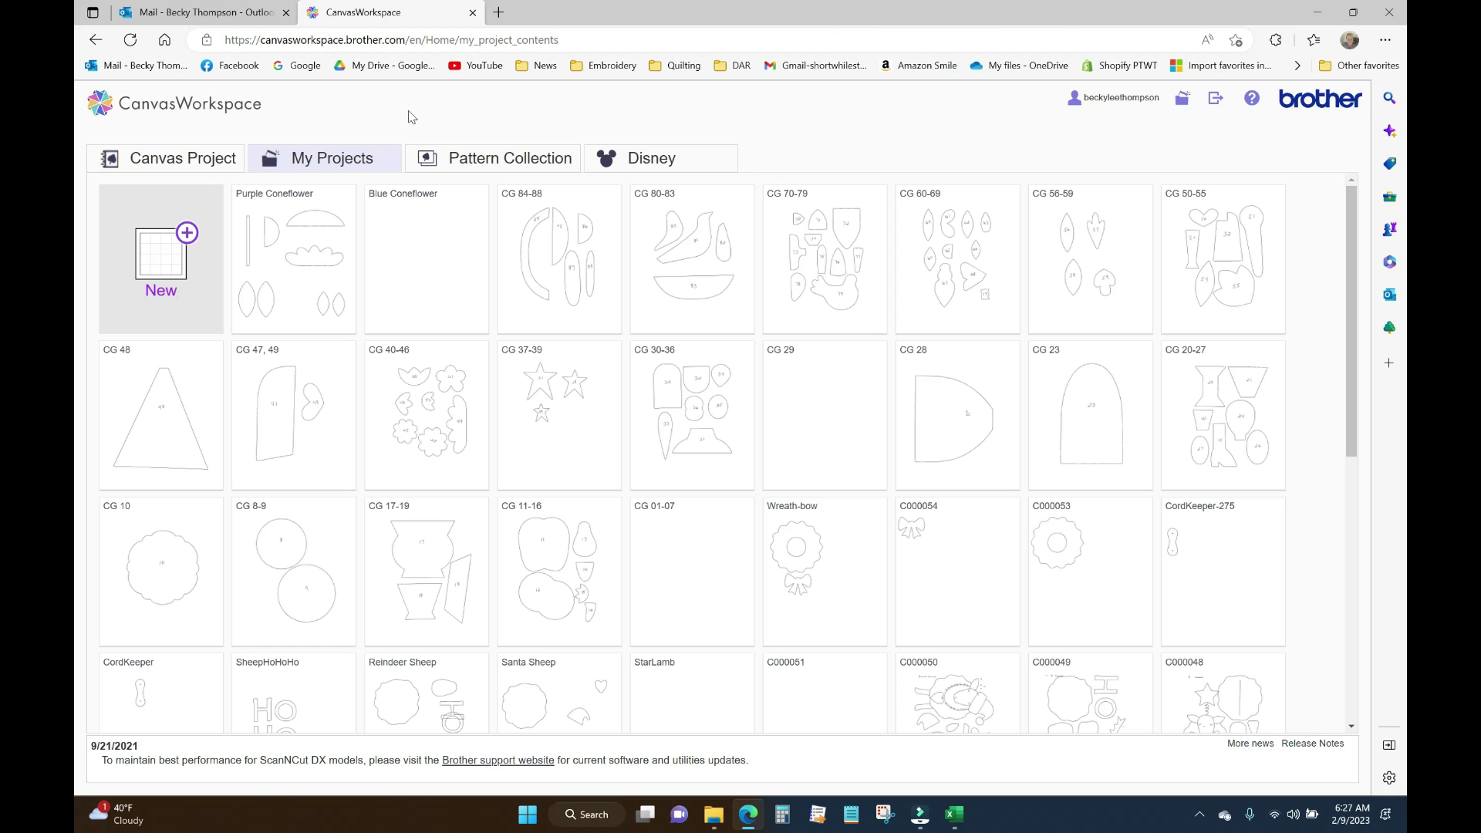
mouse_move(437, 249)
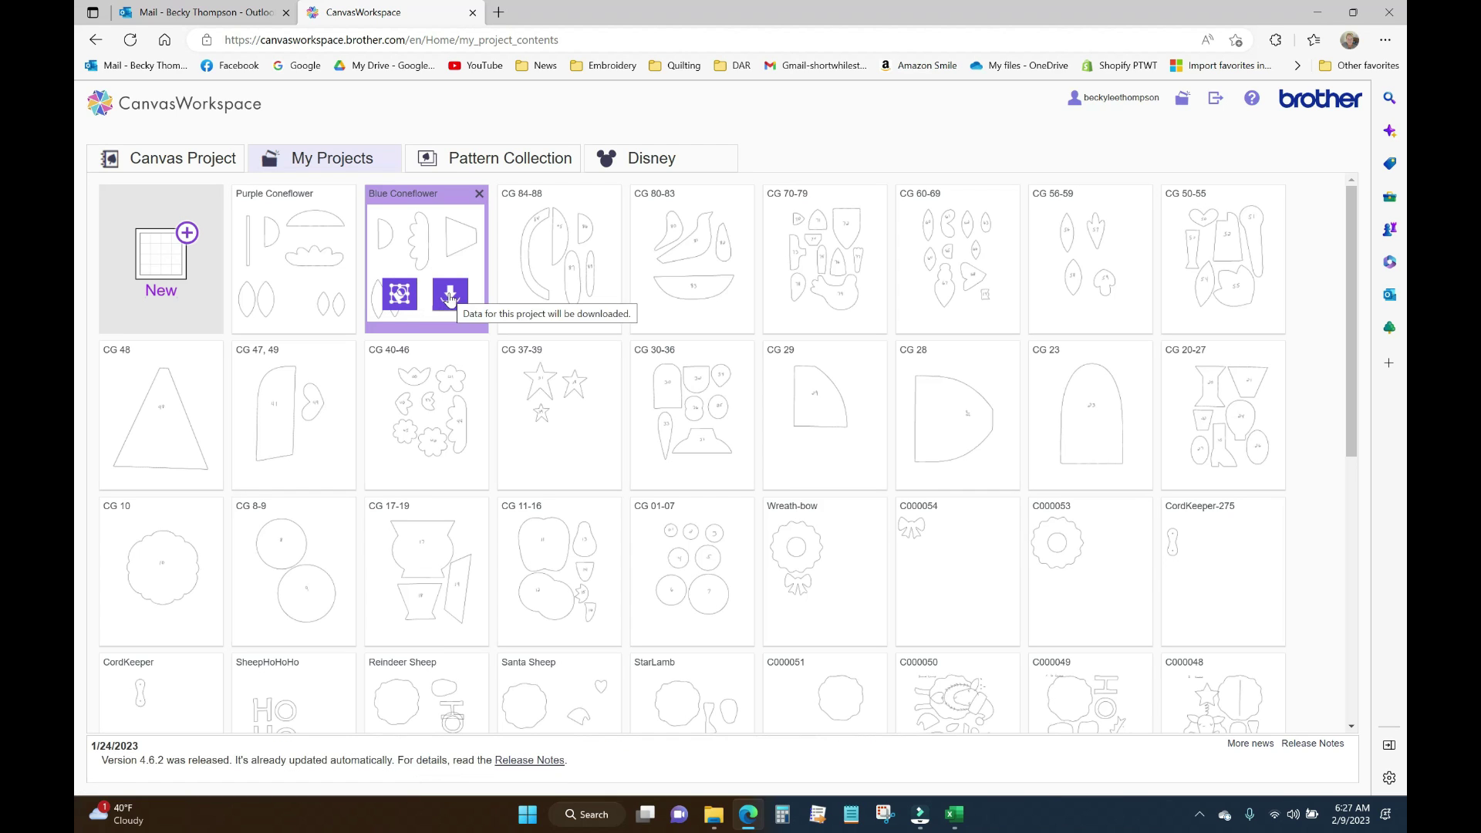
left_click(397, 296)
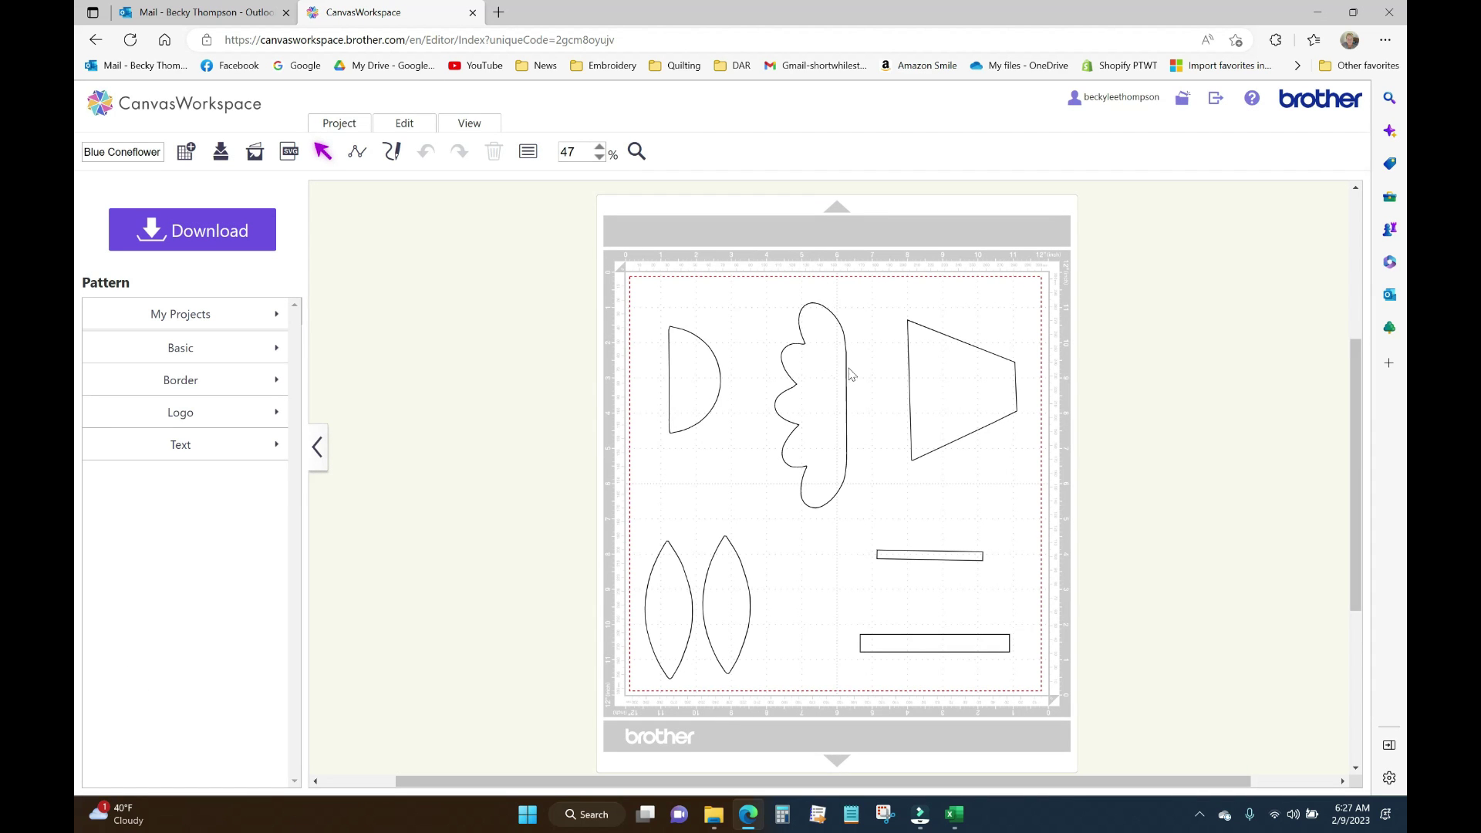
Rotate the flowerpot trapezoid so its wide side faces up, and move it higher on the mat.
left_click(979, 381)
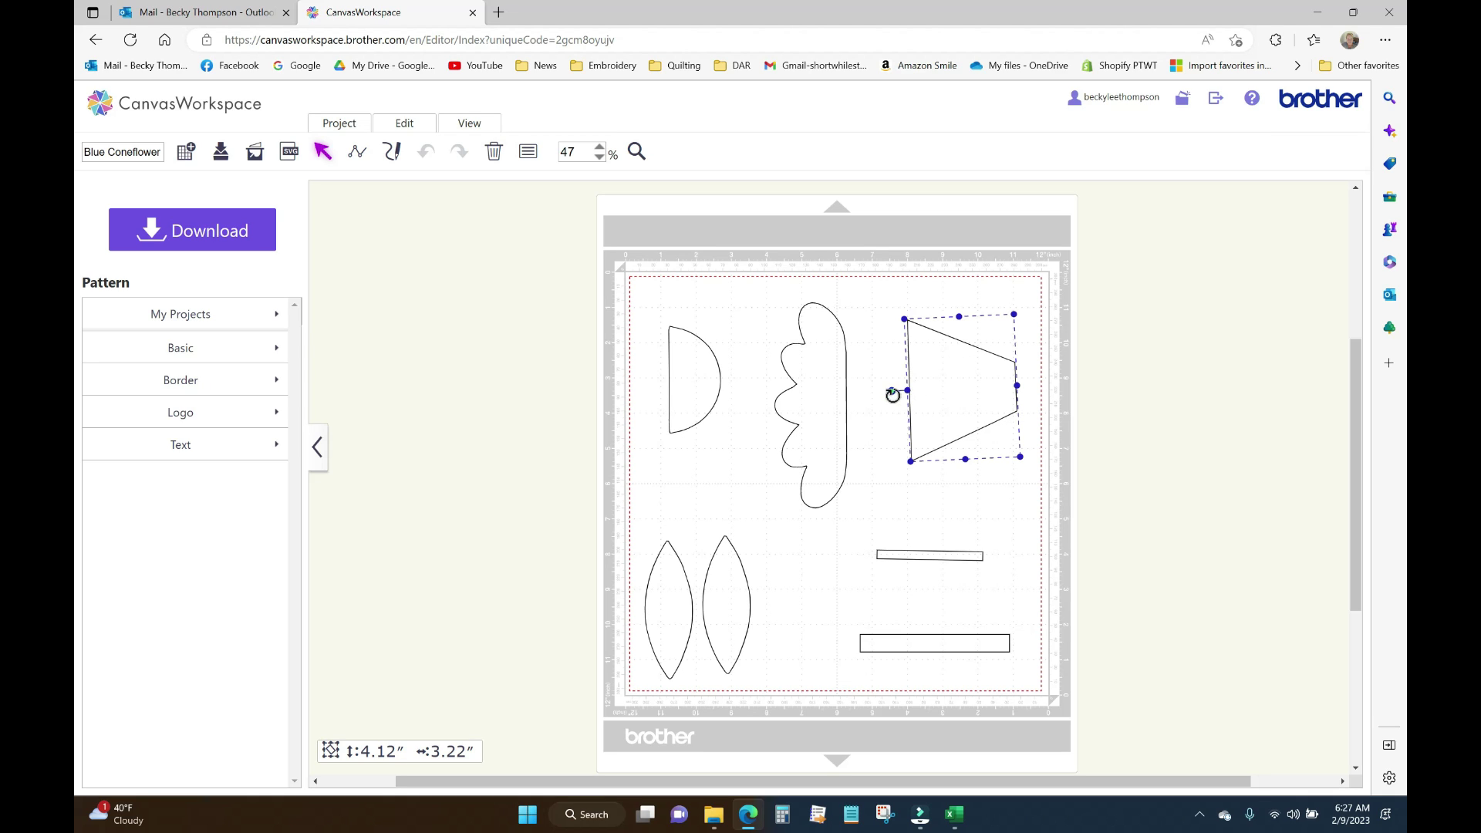
left_click_drag(892, 391, 966, 286)
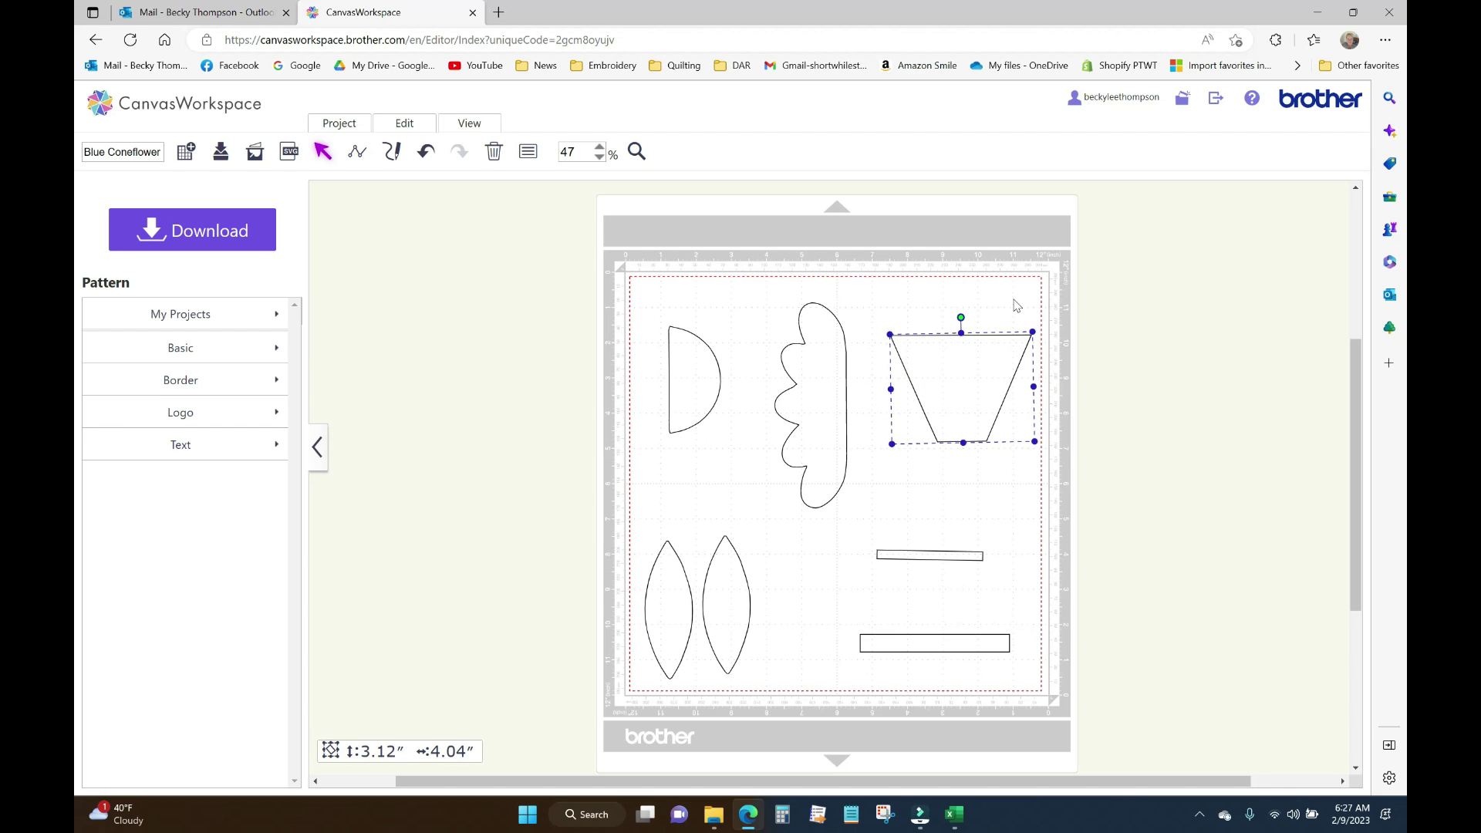
left_click(1017, 306)
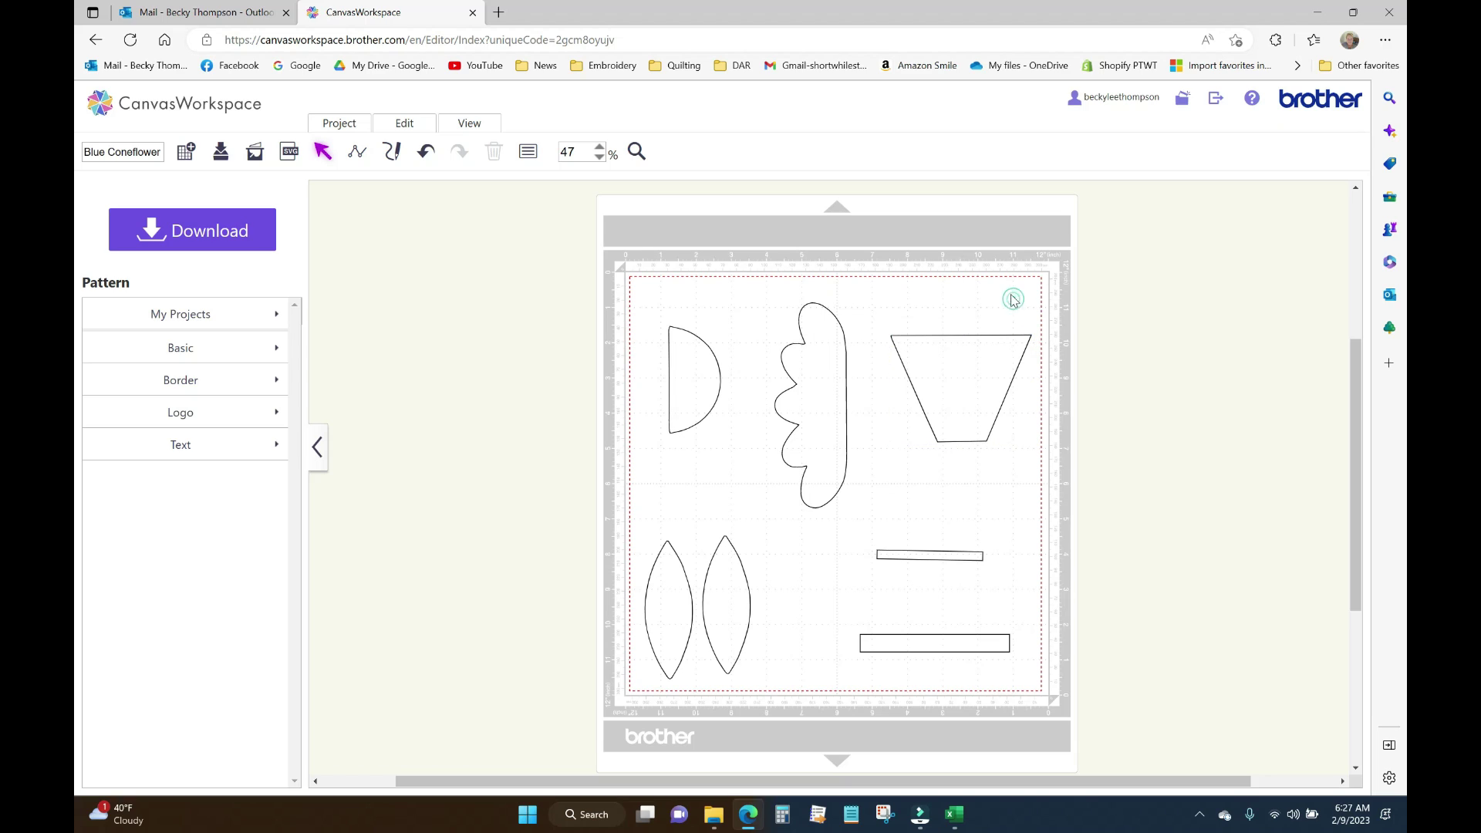
left_click(969, 356)
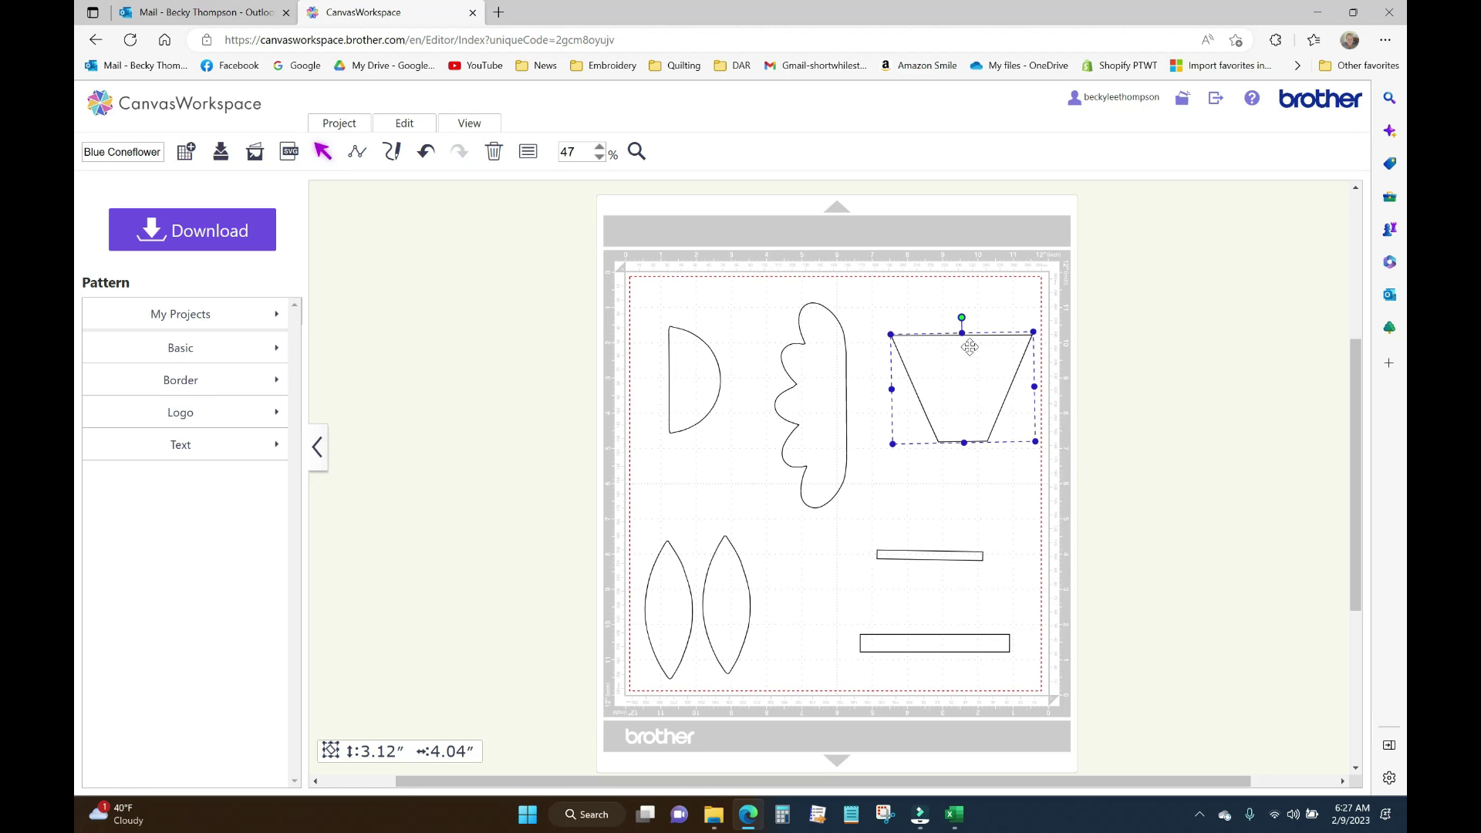
left_click_drag(966, 361, 955, 293)
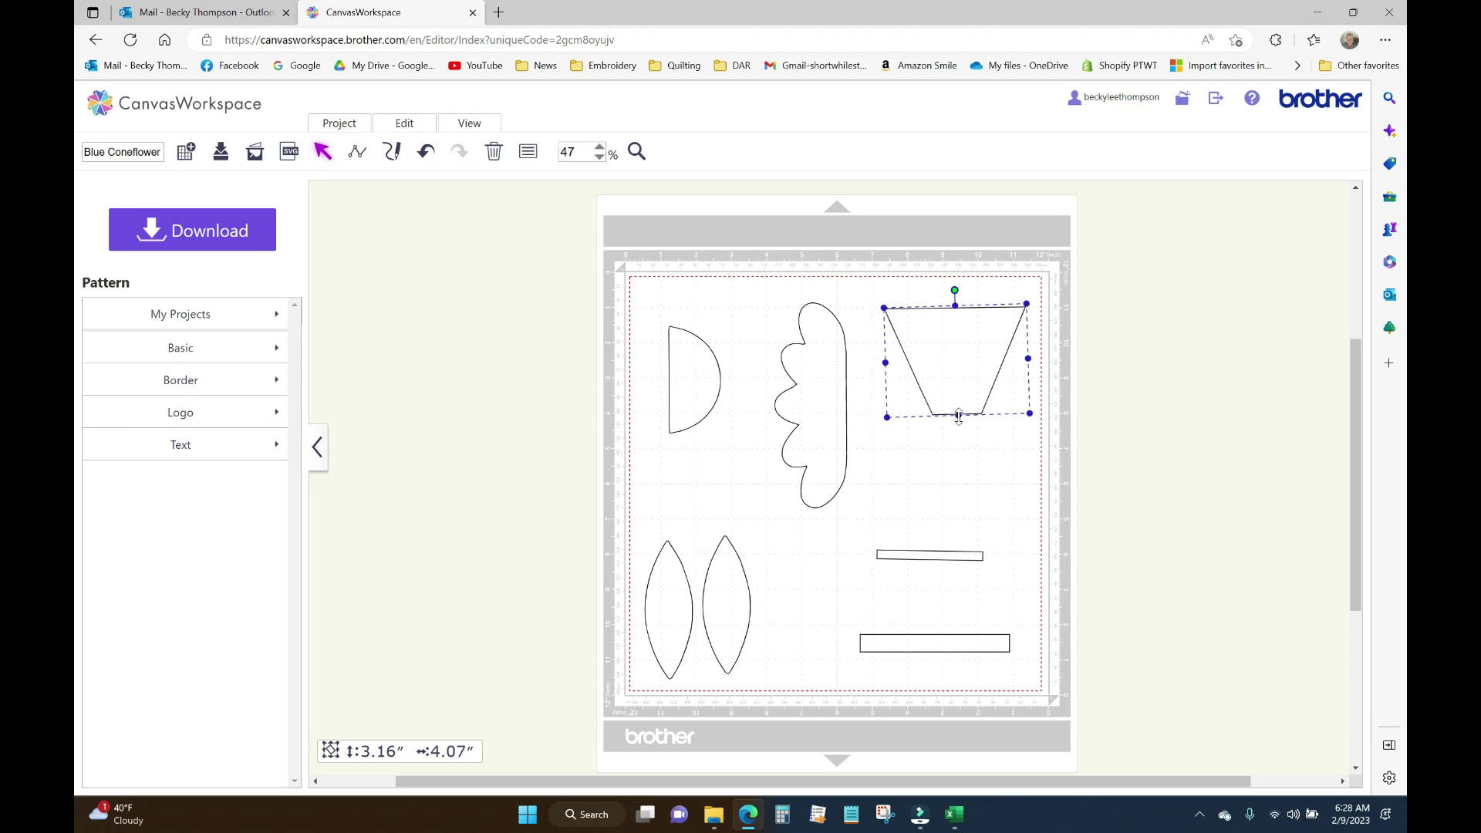
Try squashing the flowerpot's height to about 2.19 inches from its lower edge, and undo the resize.
left_click_drag(958, 417, 956, 381)
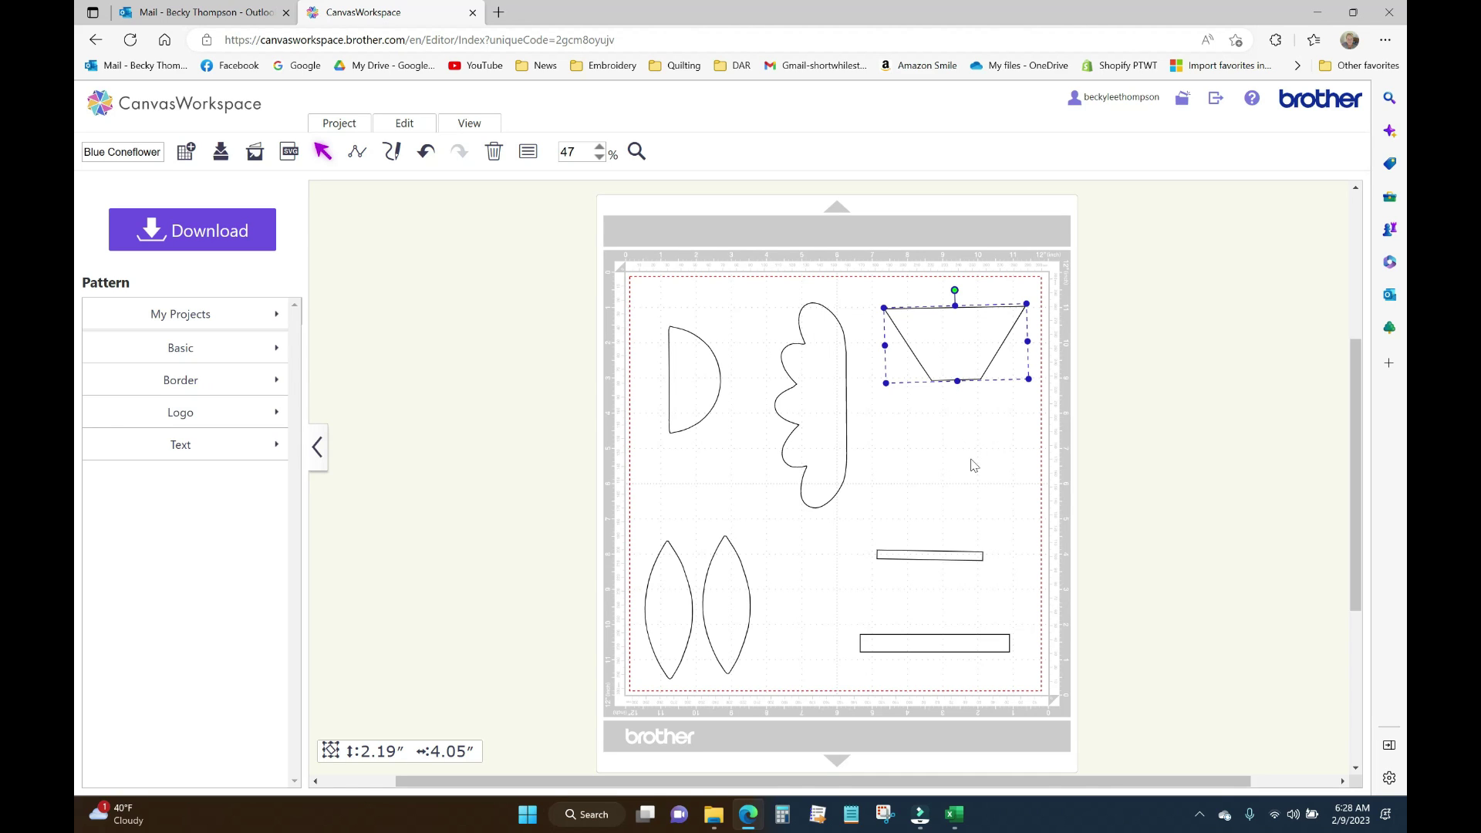
key("ctrl+z")
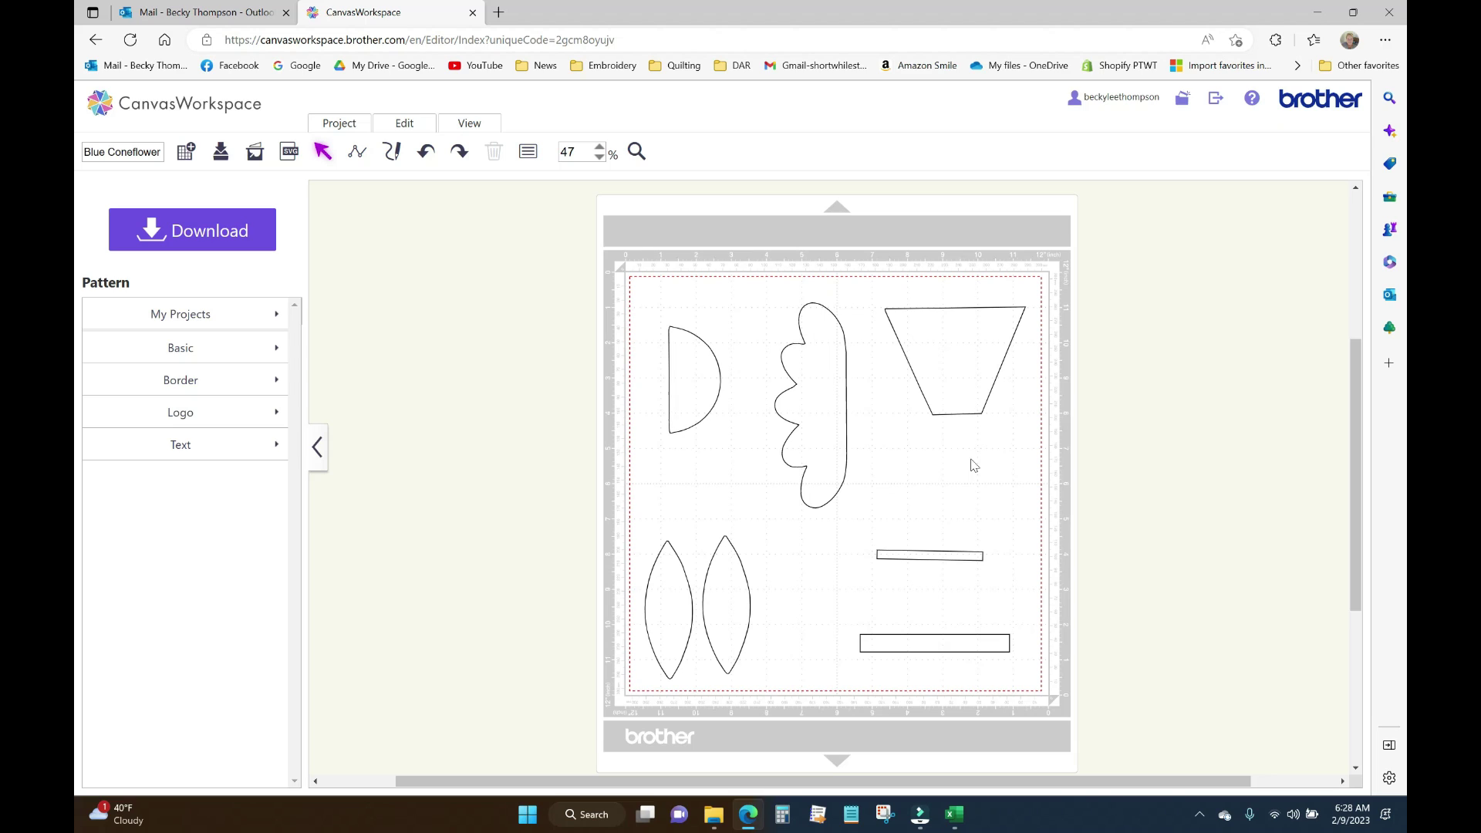
Edit the flowerpot's points: raise both lower corners to make it about 2 inches tall and delete an extra point on its left edge.
double_click(999, 364)
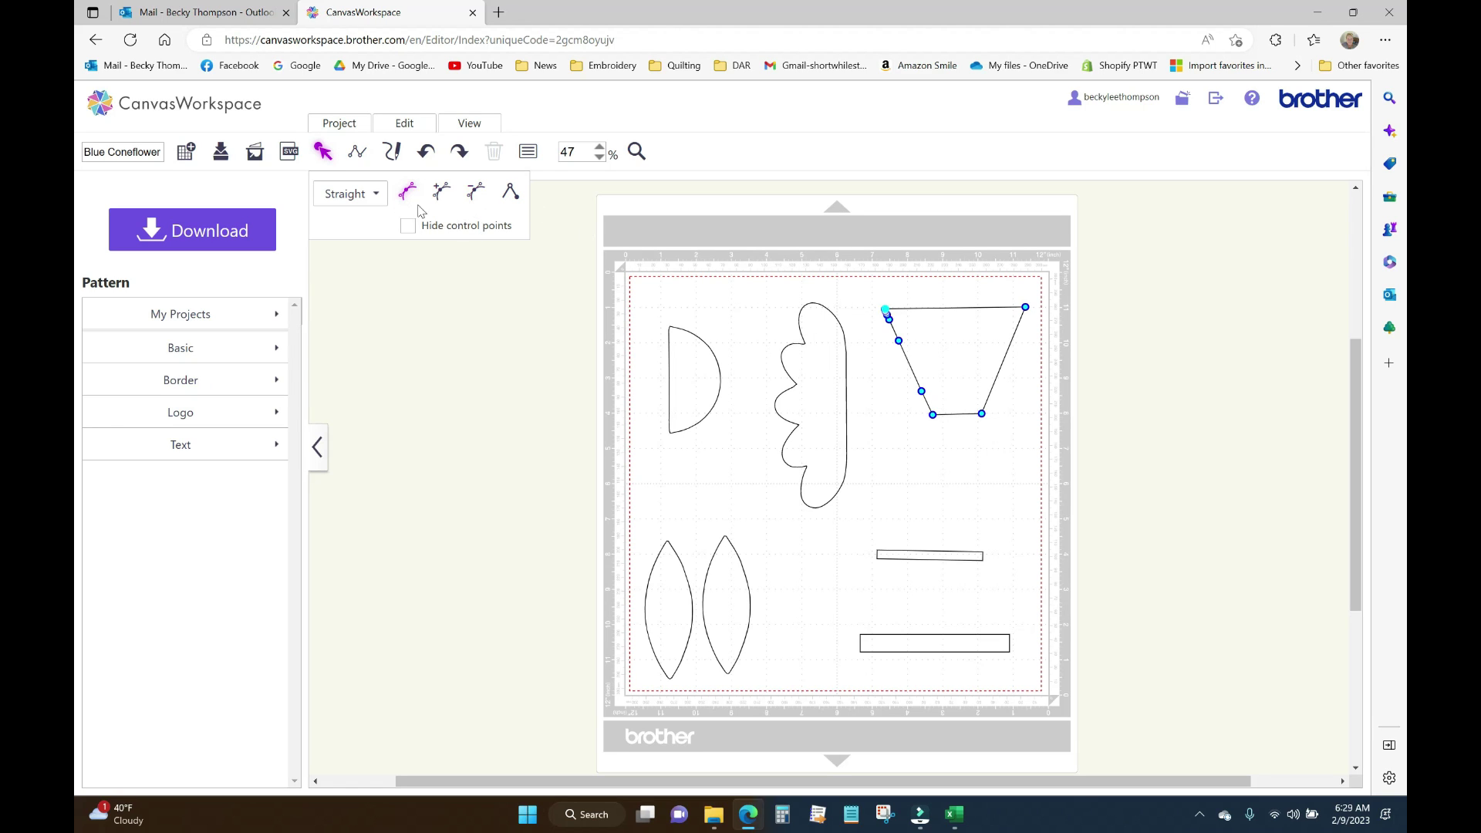
left_click(377, 197)
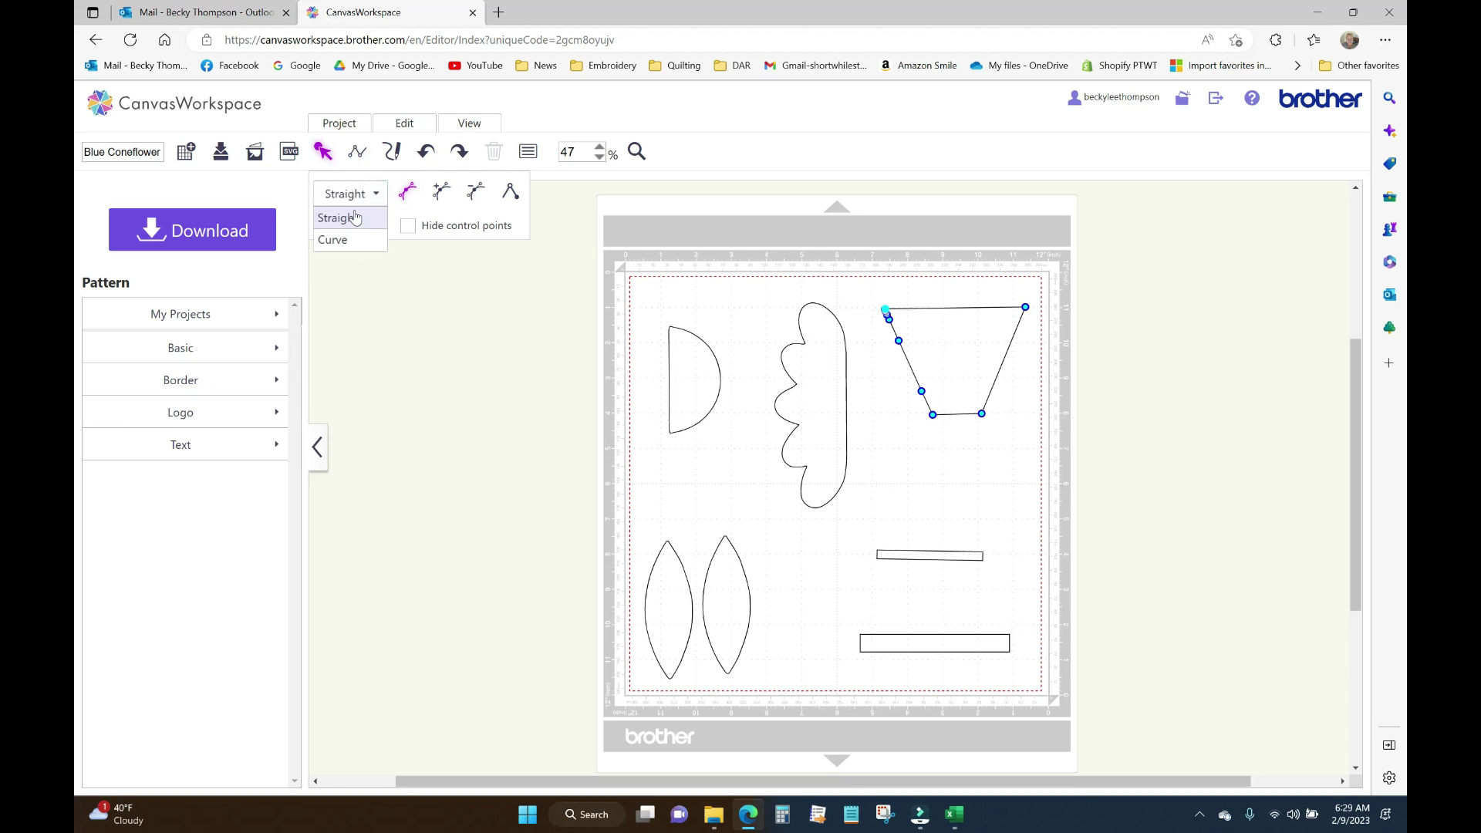
left_click(355, 217)
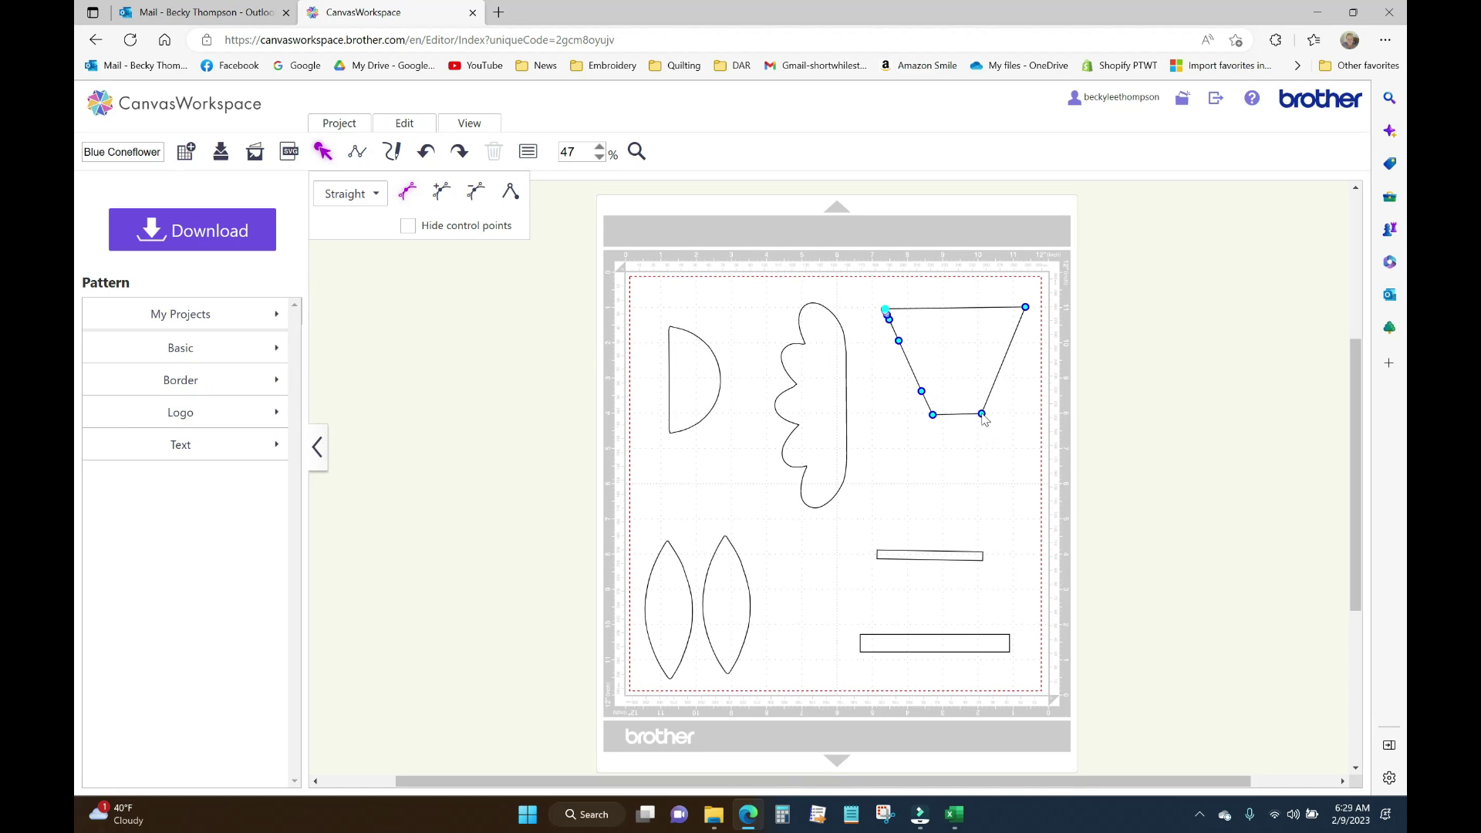
left_click_drag(982, 416, 996, 385)
left_click(921, 393)
left_click(476, 193)
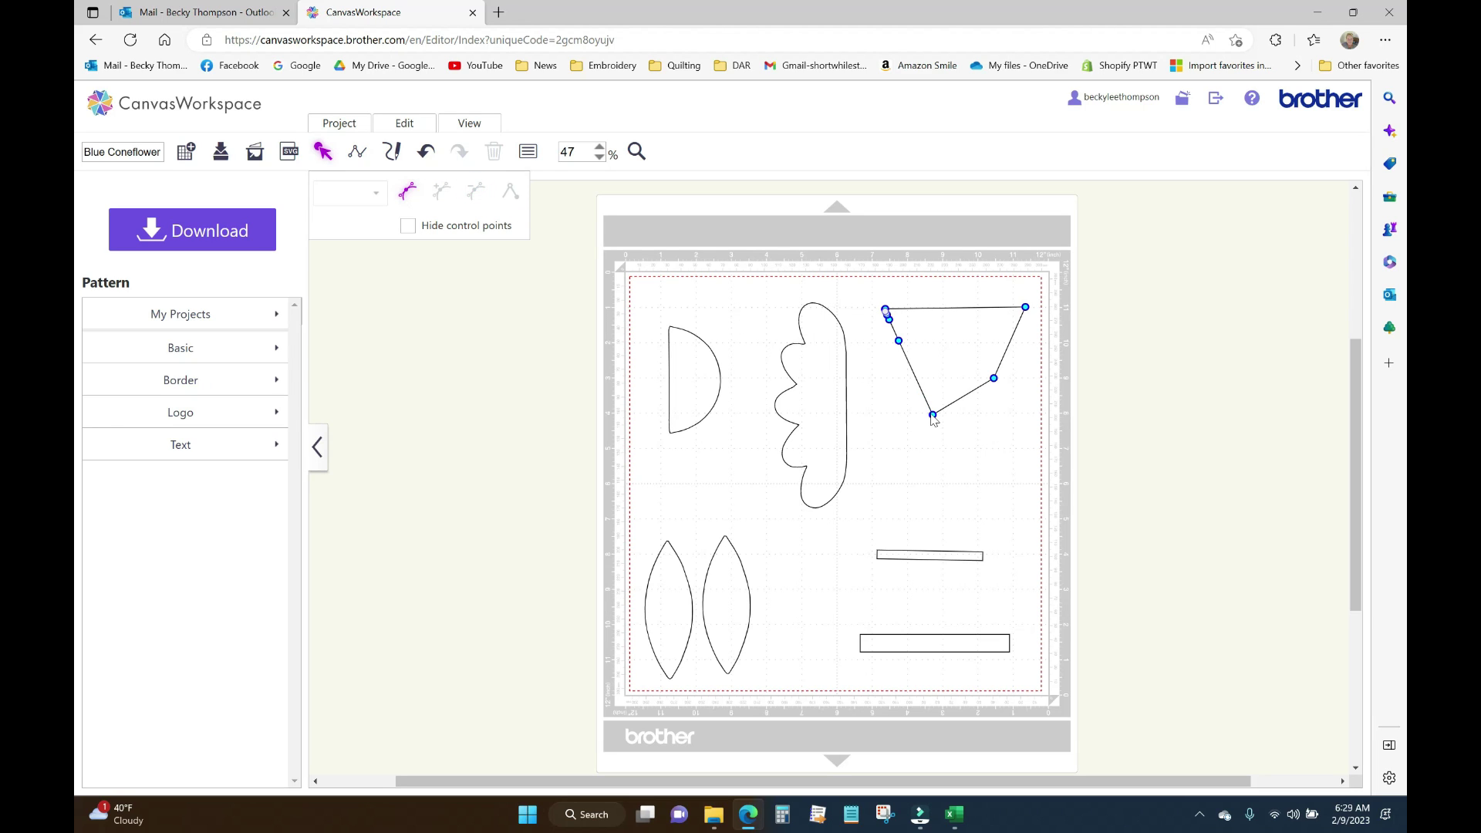
left_click_drag(935, 417, 915, 386)
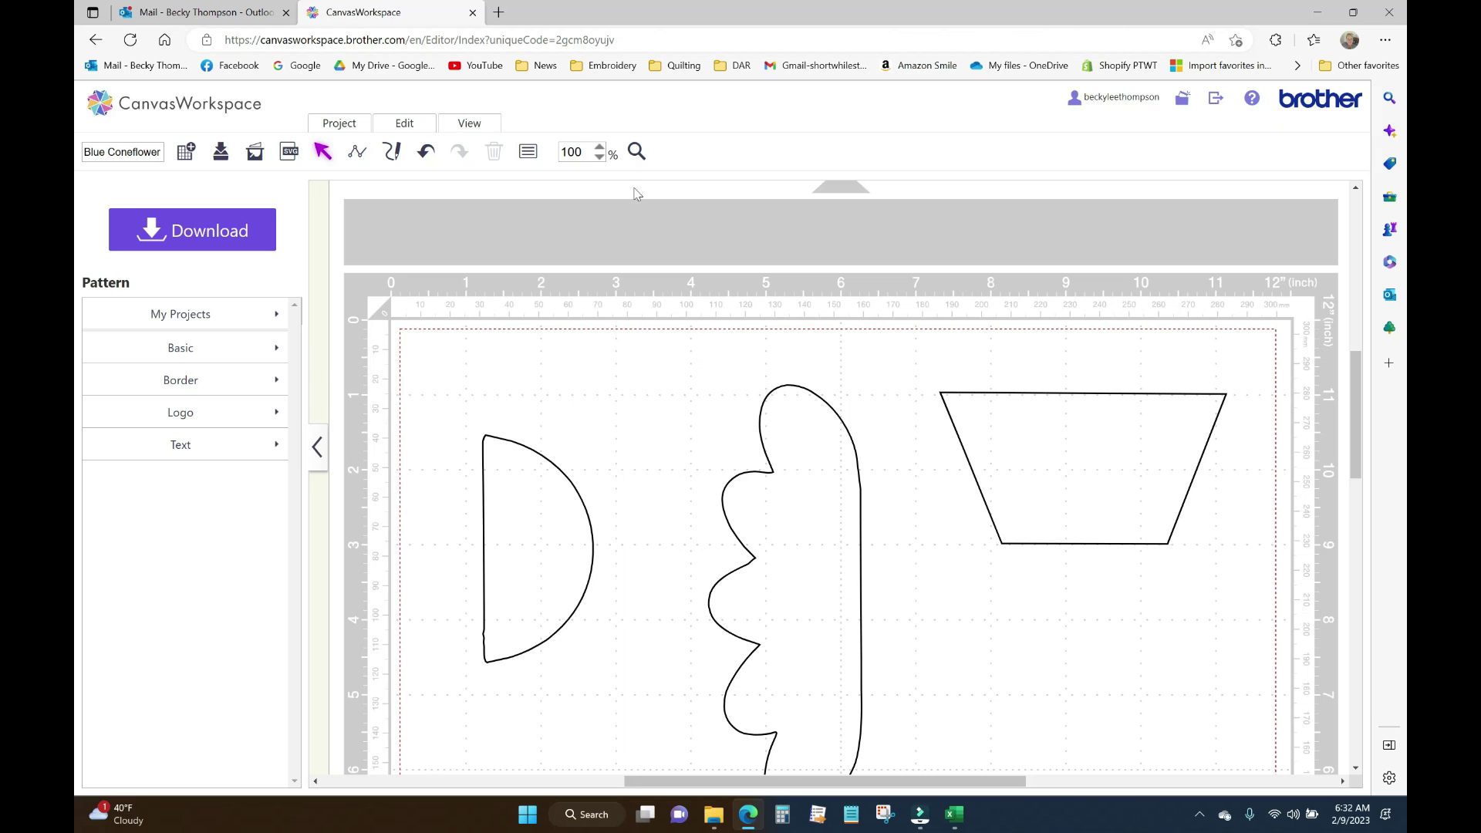
Download the project to the PC as an FCM file and also make it available through ScanNCut Transfer.
left_click(599, 157)
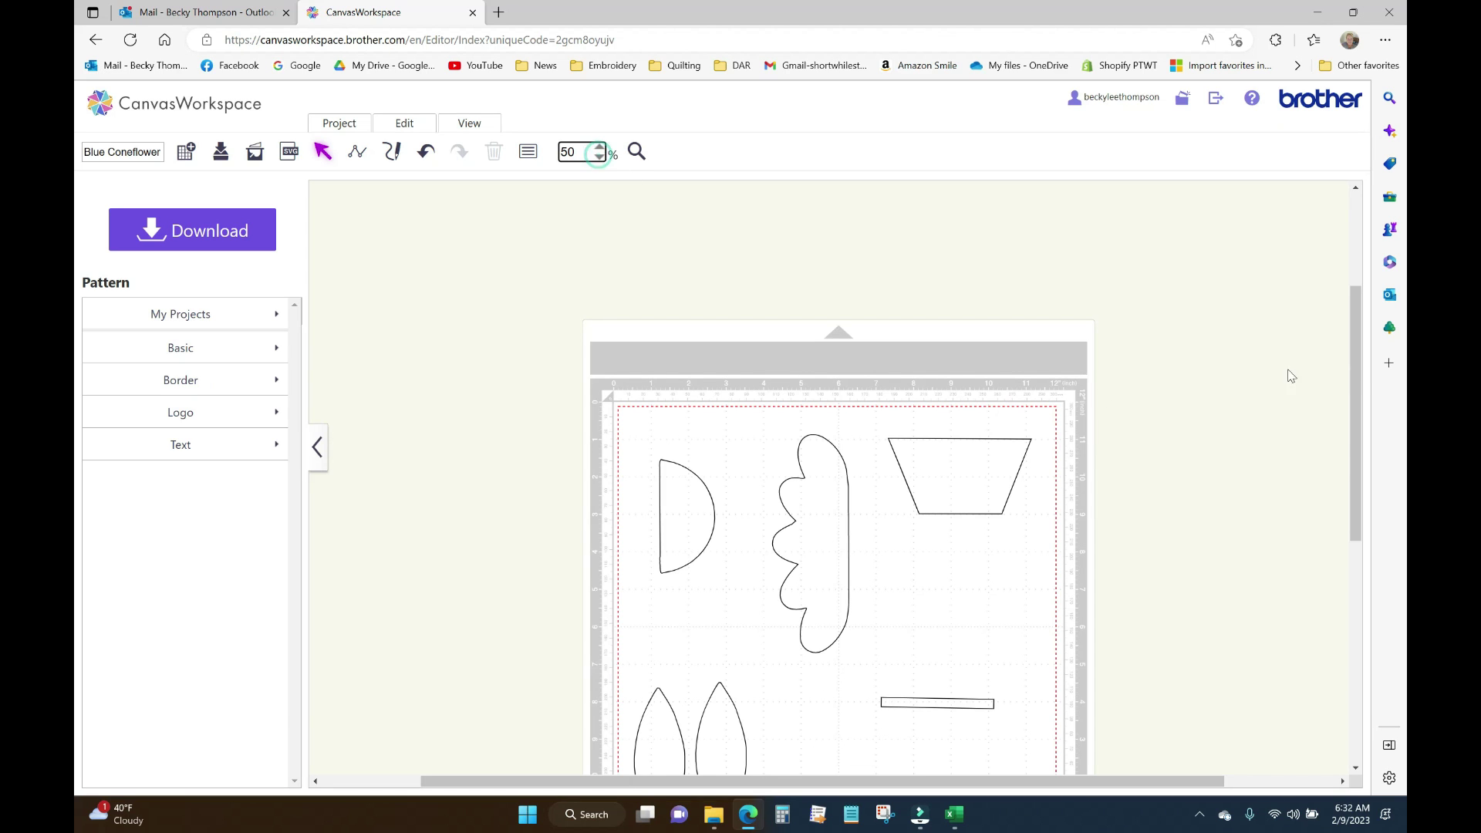
left_click_drag(1354, 350, 1353, 412)
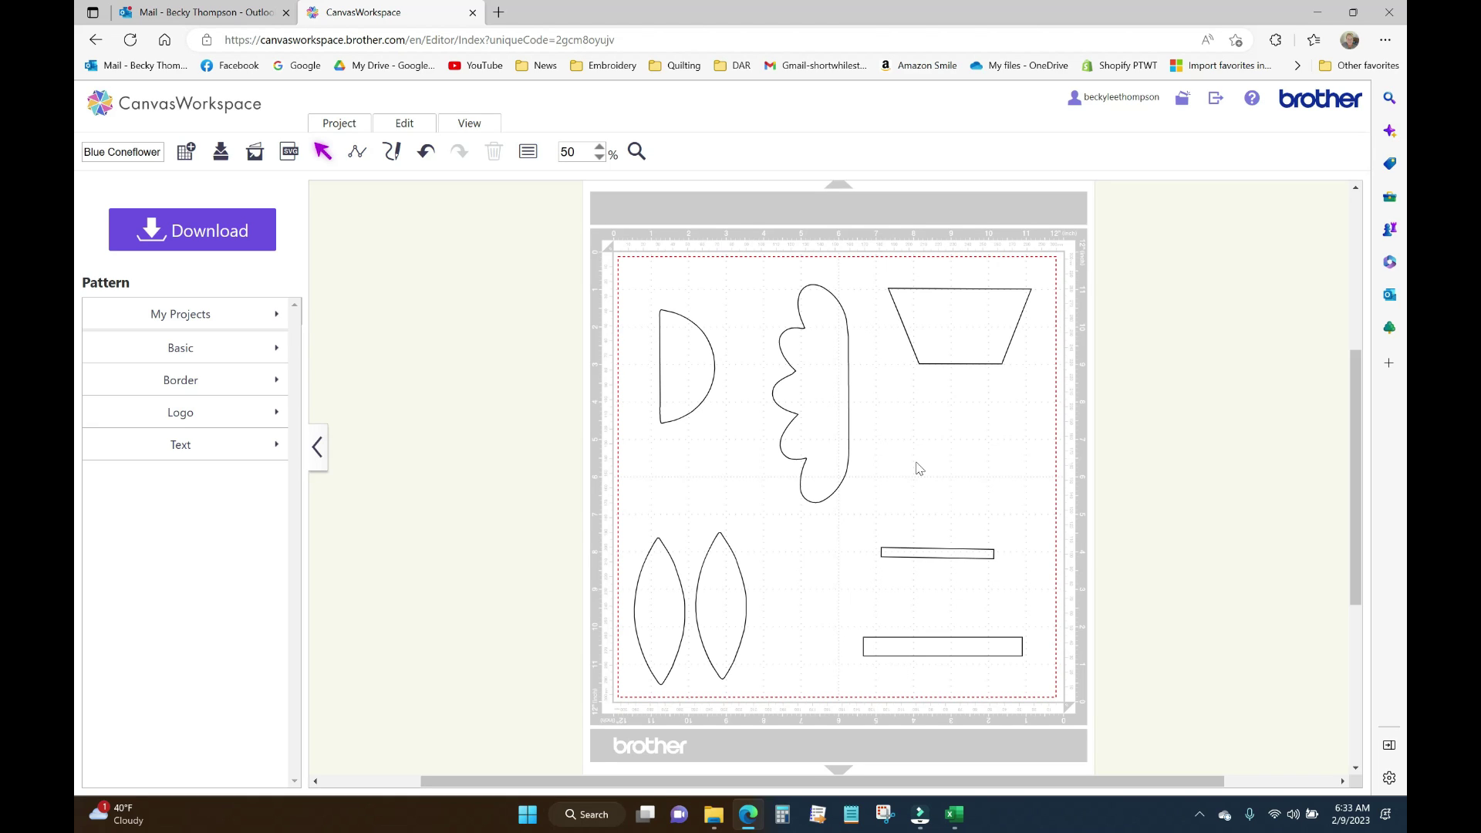
left_click(202, 231)
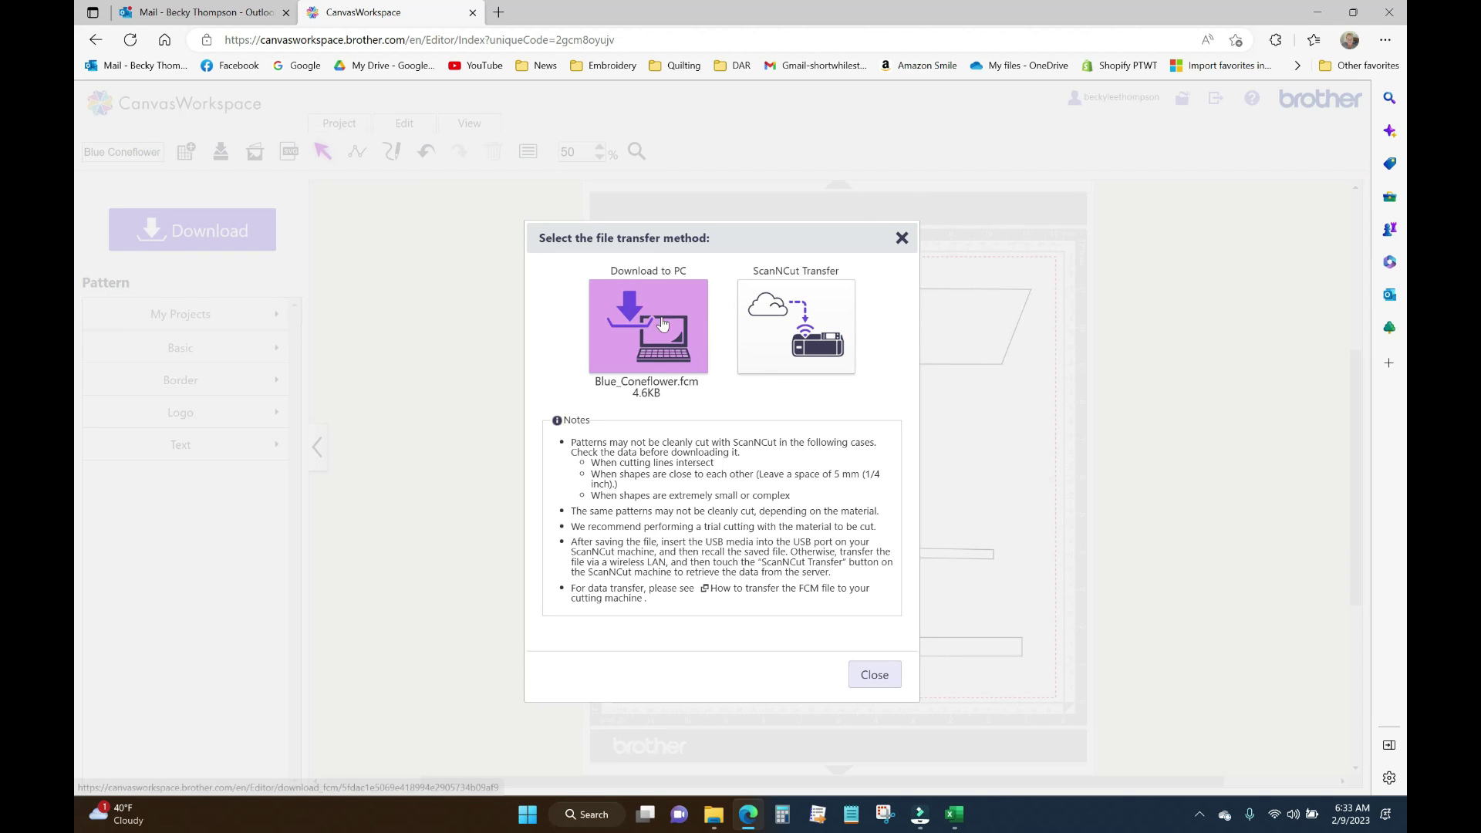
left_click(657, 331)
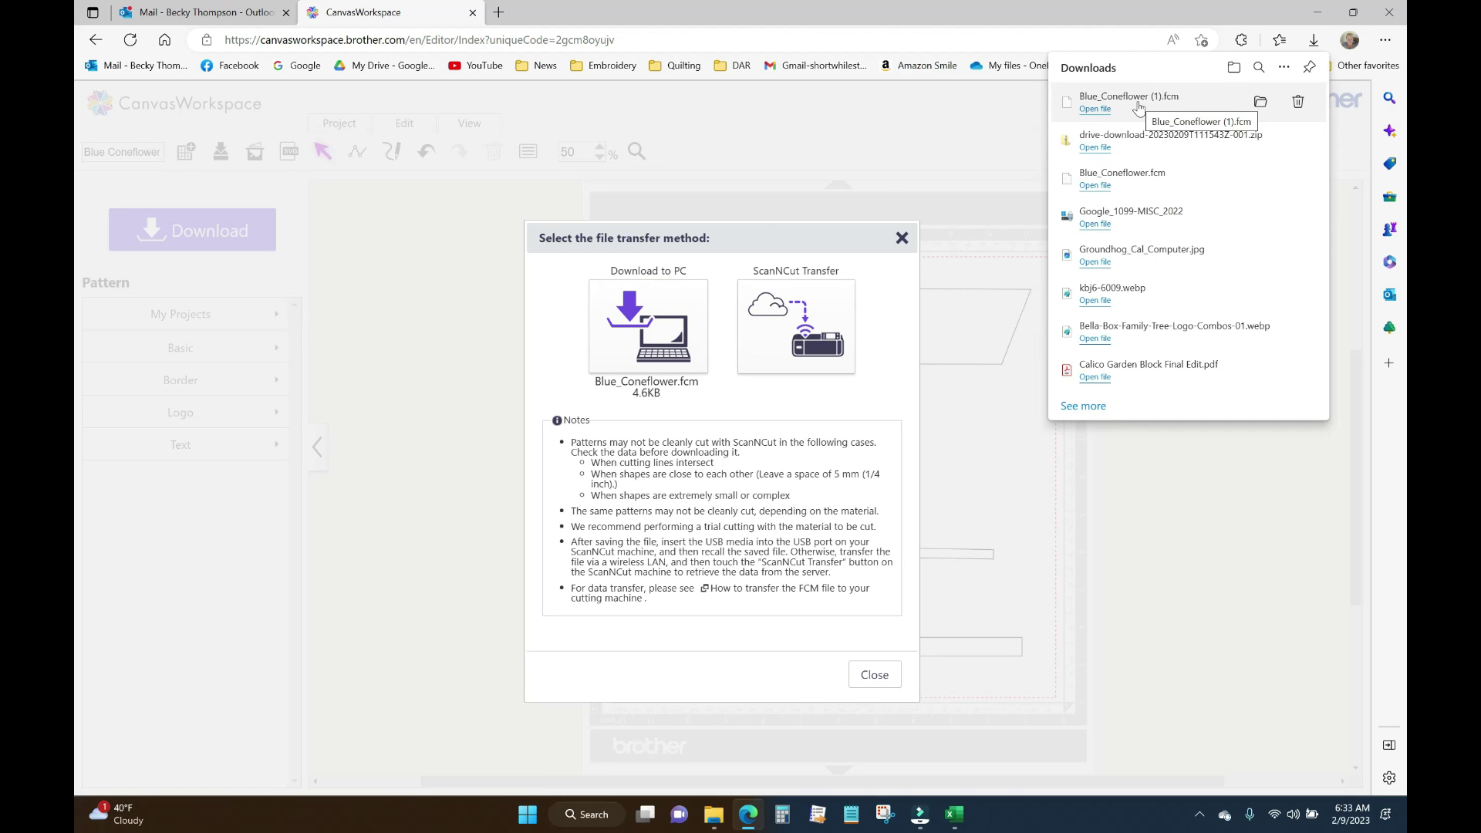
left_click(805, 319)
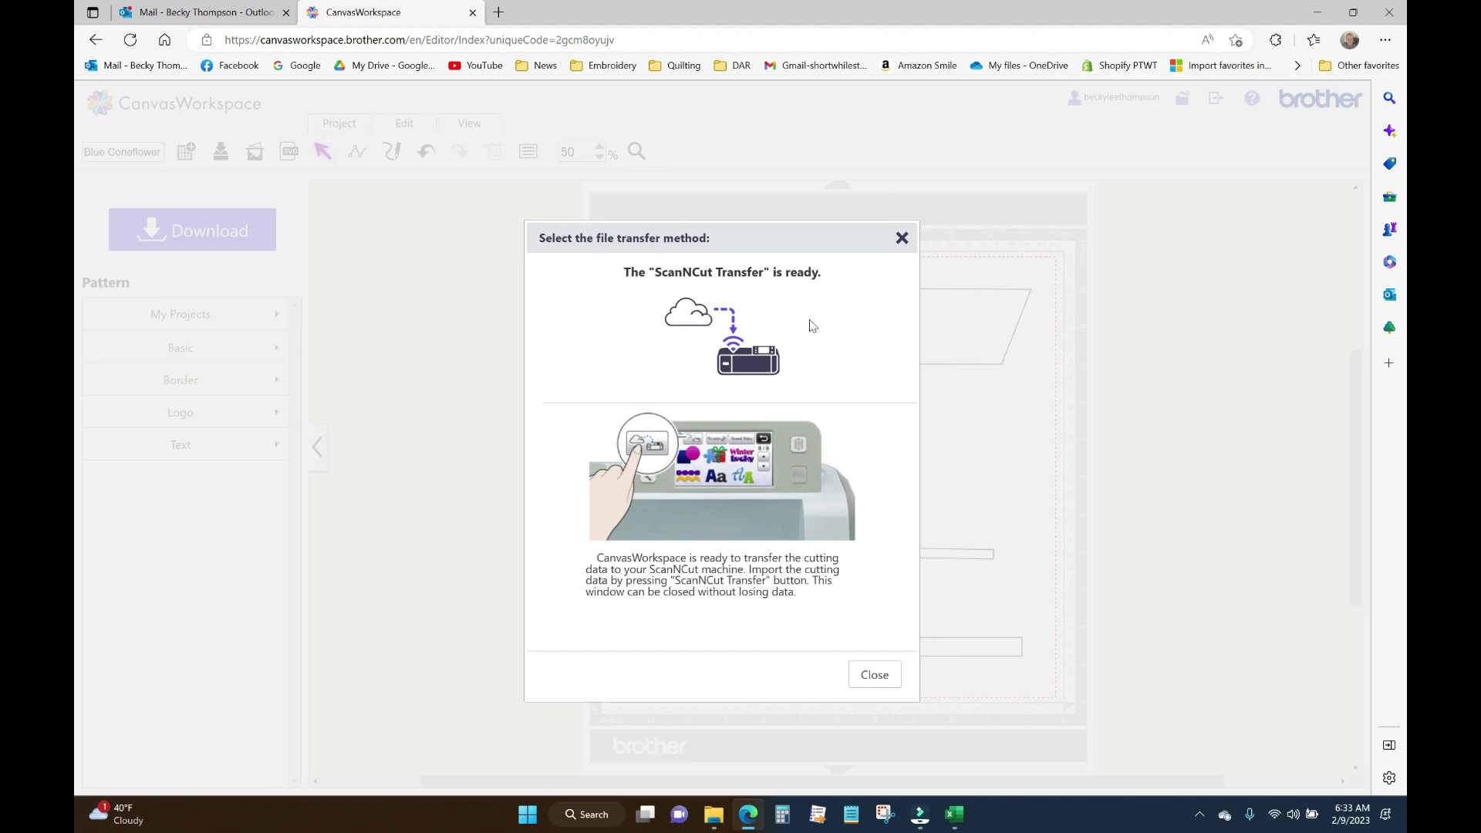
left_click(872, 676)
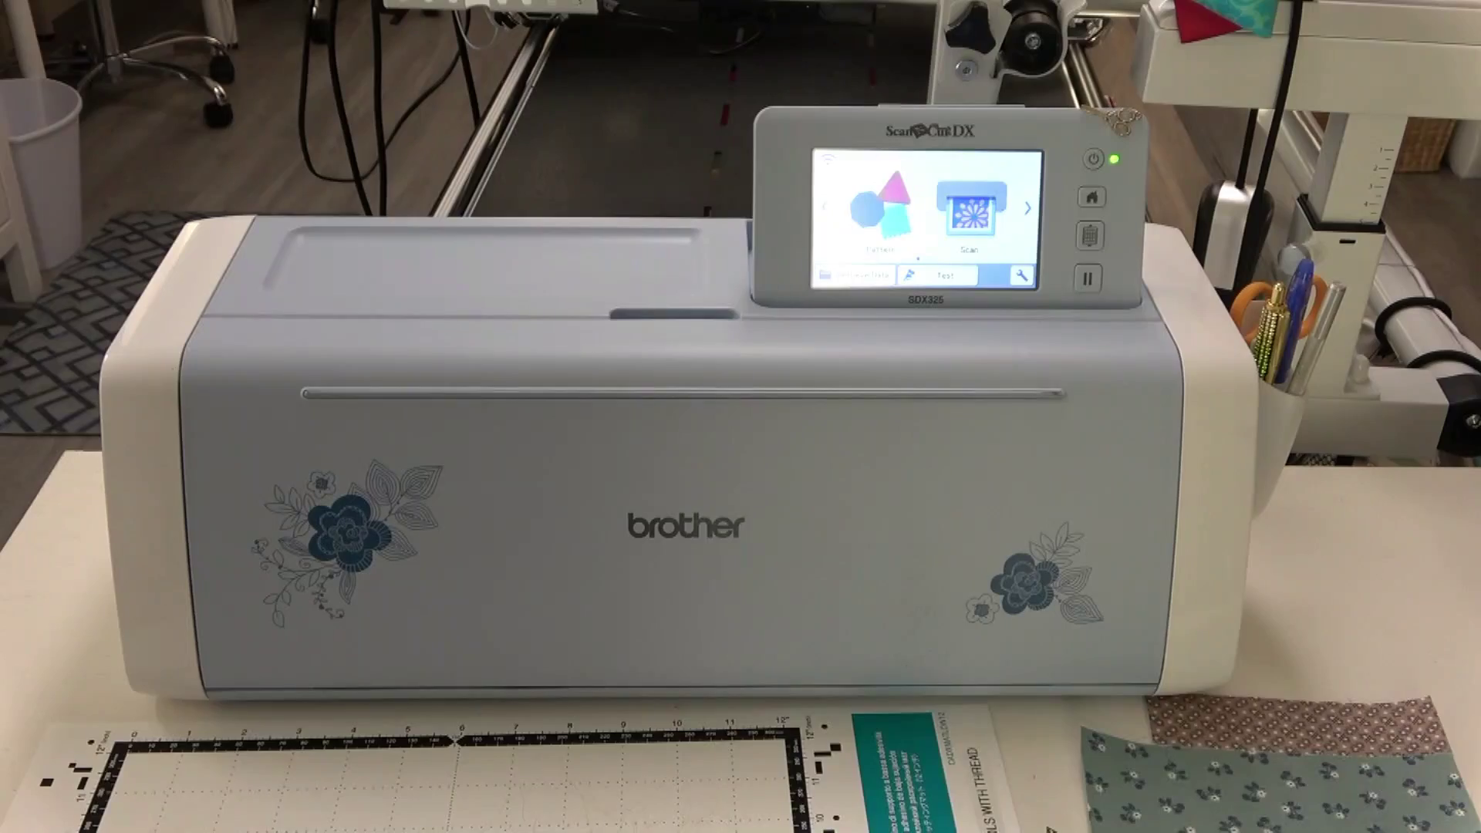
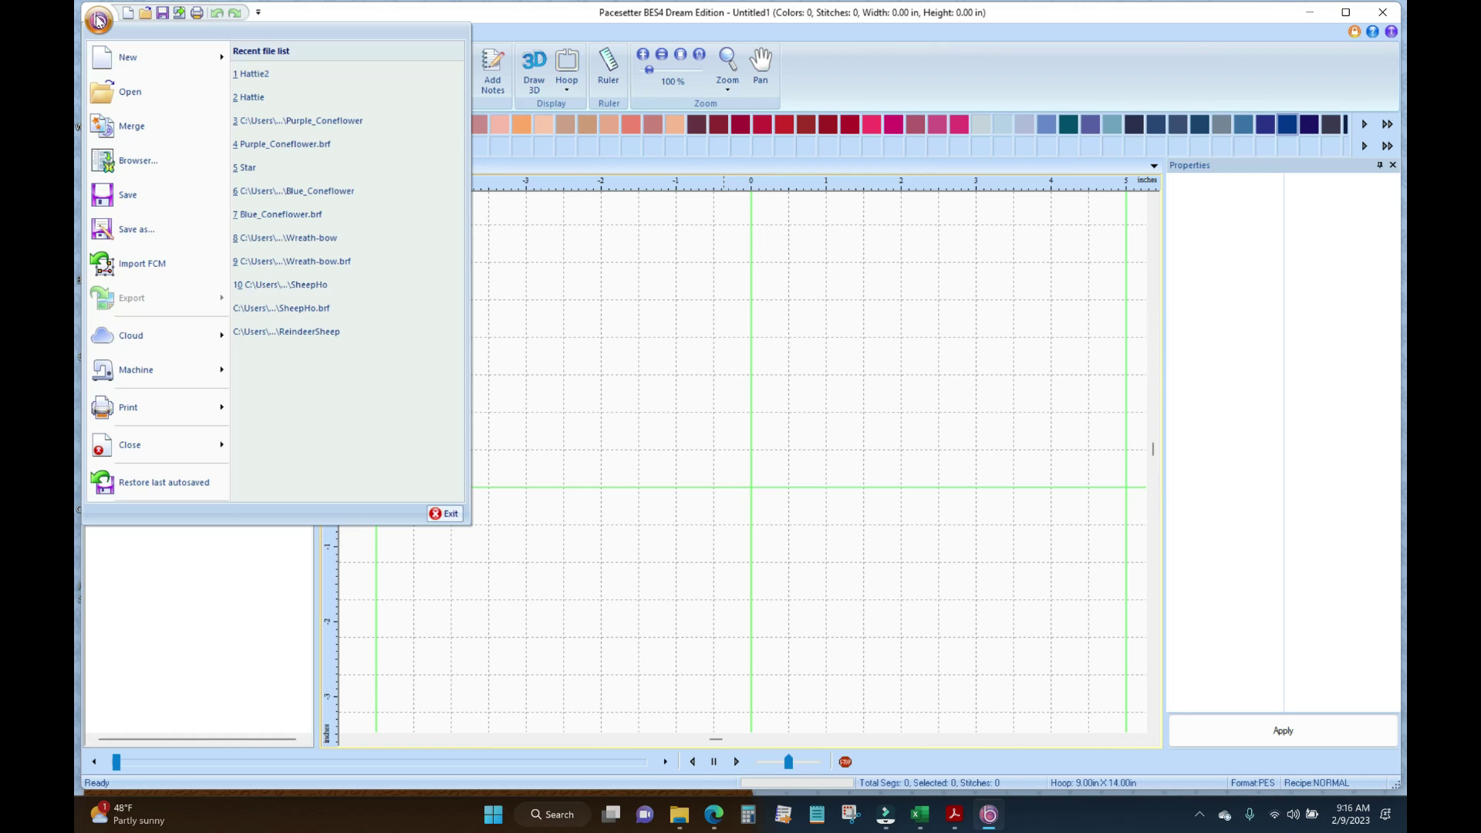
In Pacesetter BES4, import the FCM file Blue_Coneflower (1) from Downloads and deselect the imported artwork.
left_click(159, 266)
left_click(644, 332)
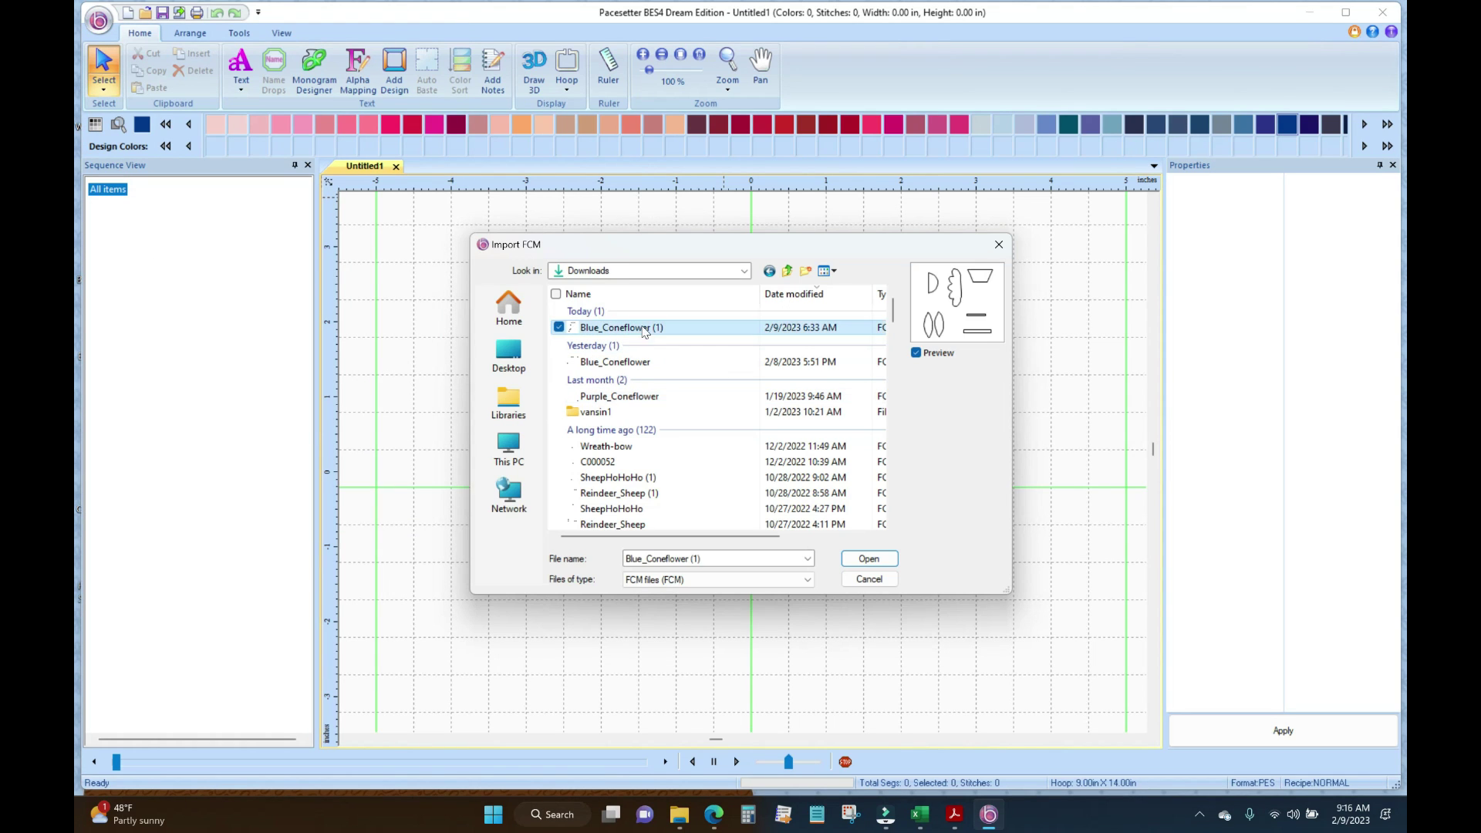
left_click(869, 561)
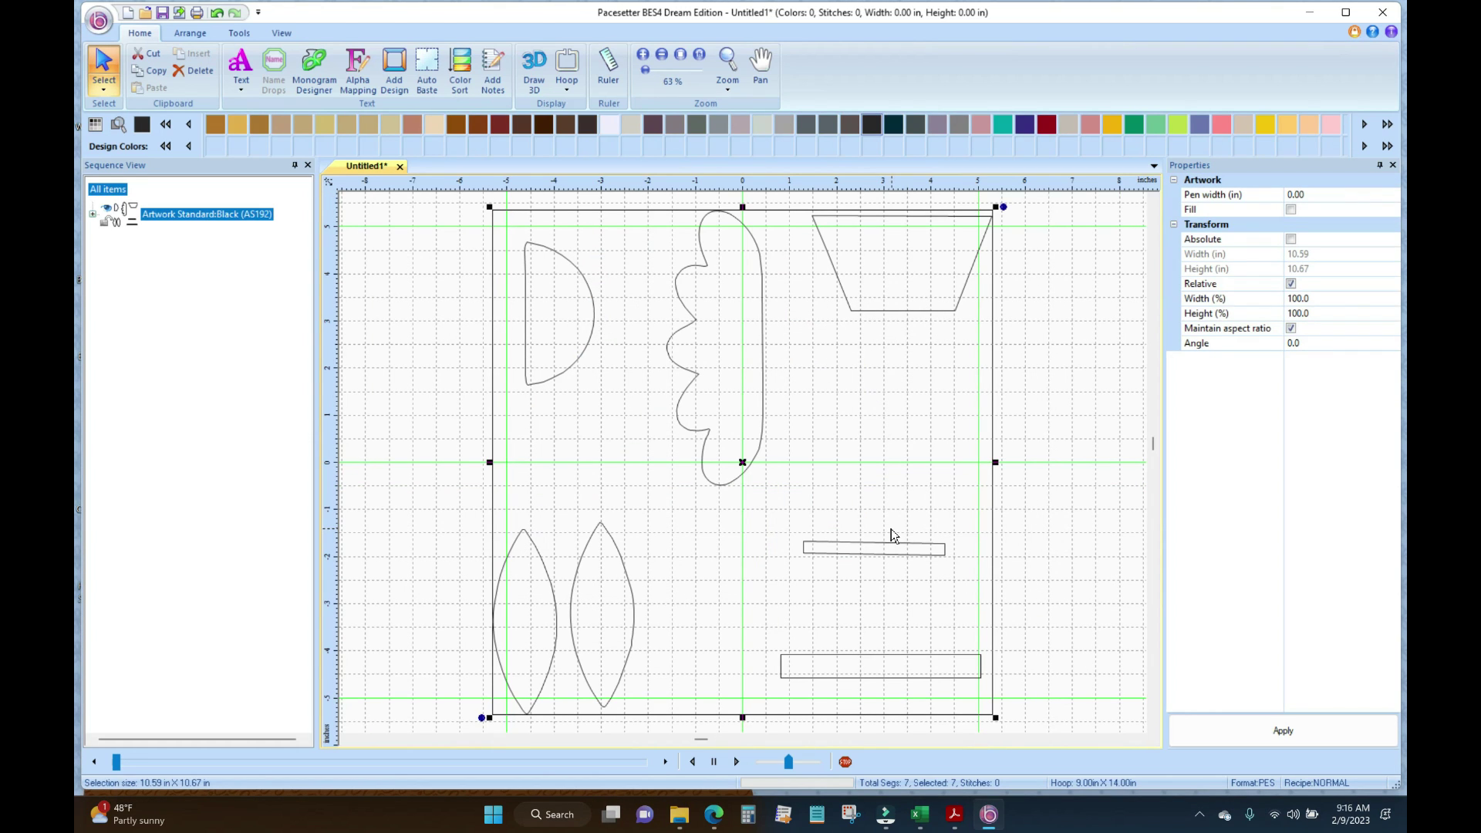
left_click(1057, 409)
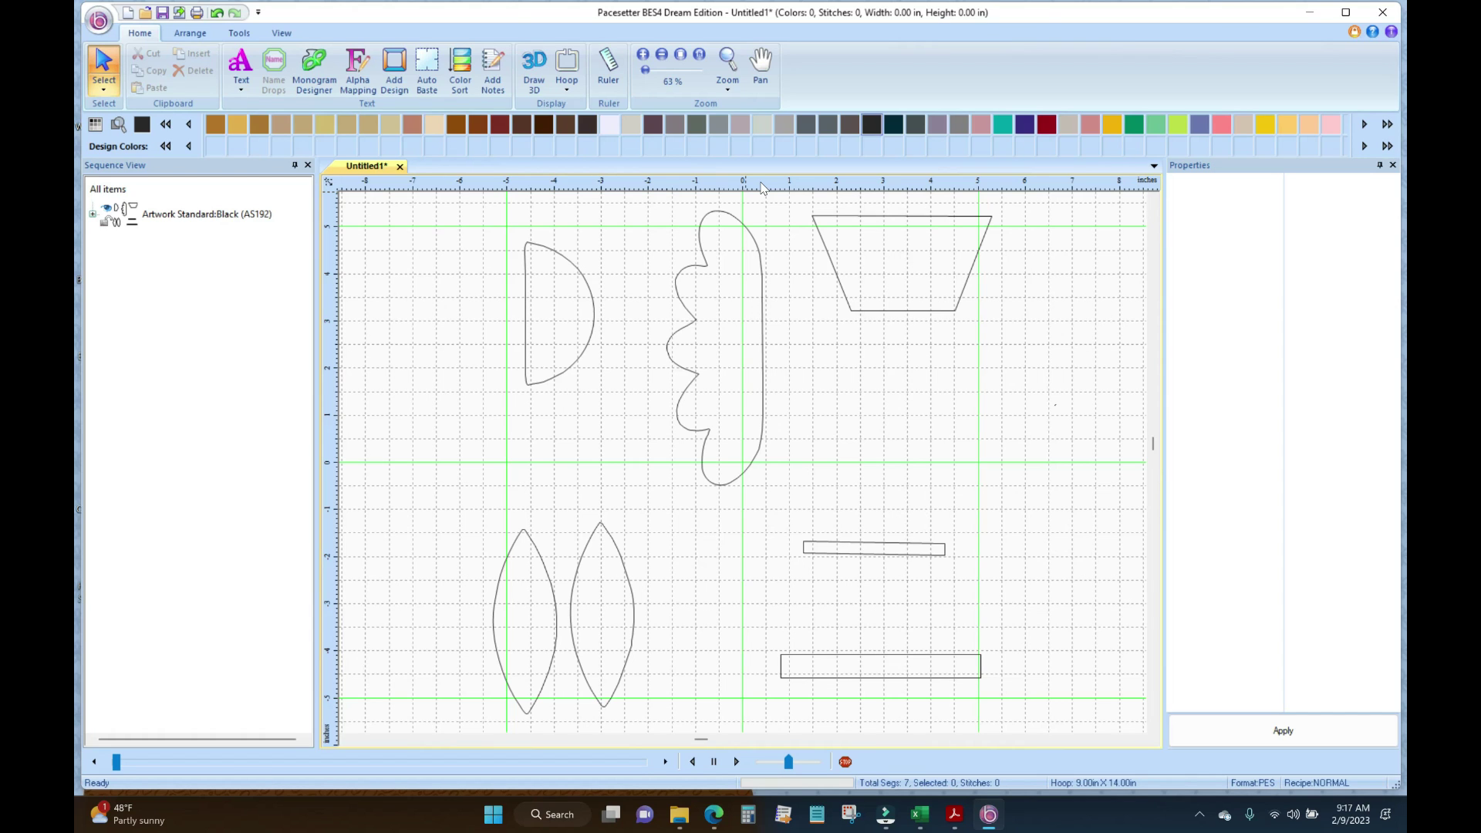
Add two horizontal guidelines, about 3.75 inches above and about 3.5 inches below the centre.
left_click_drag(761, 188, 742, 286)
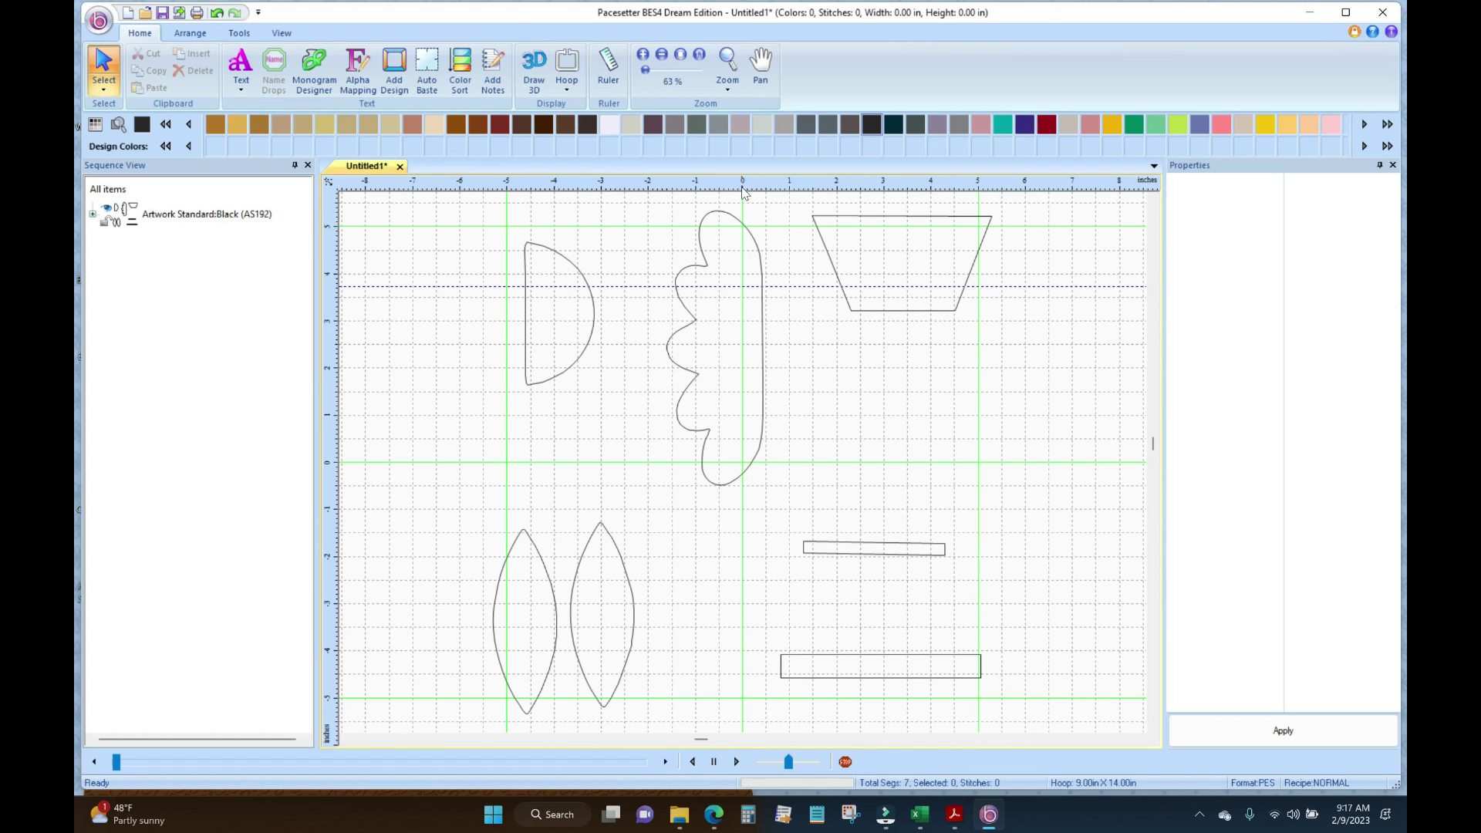
left_click_drag(726, 187, 715, 606)
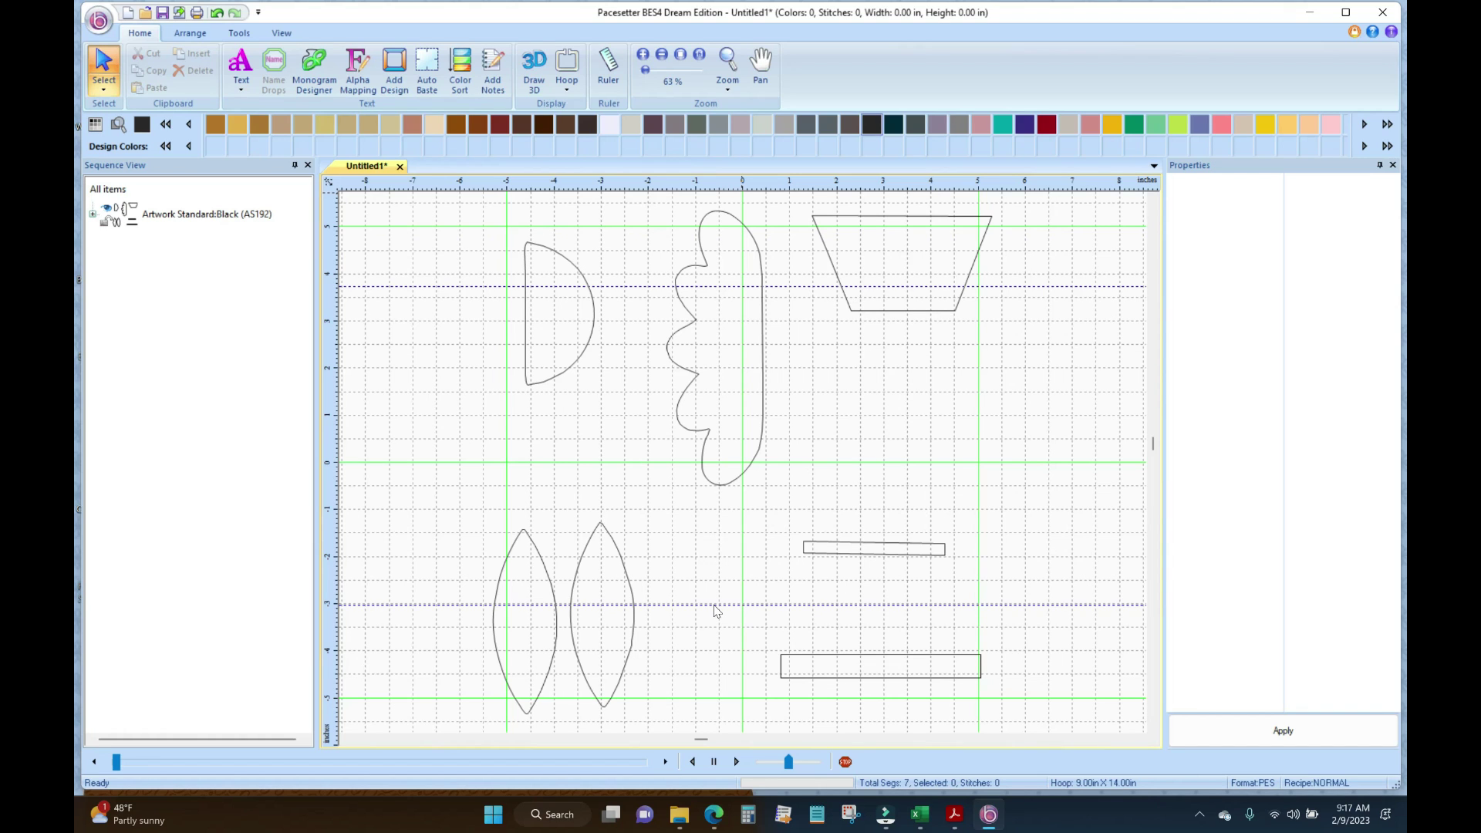
left_click_drag(714, 605, 710, 628)
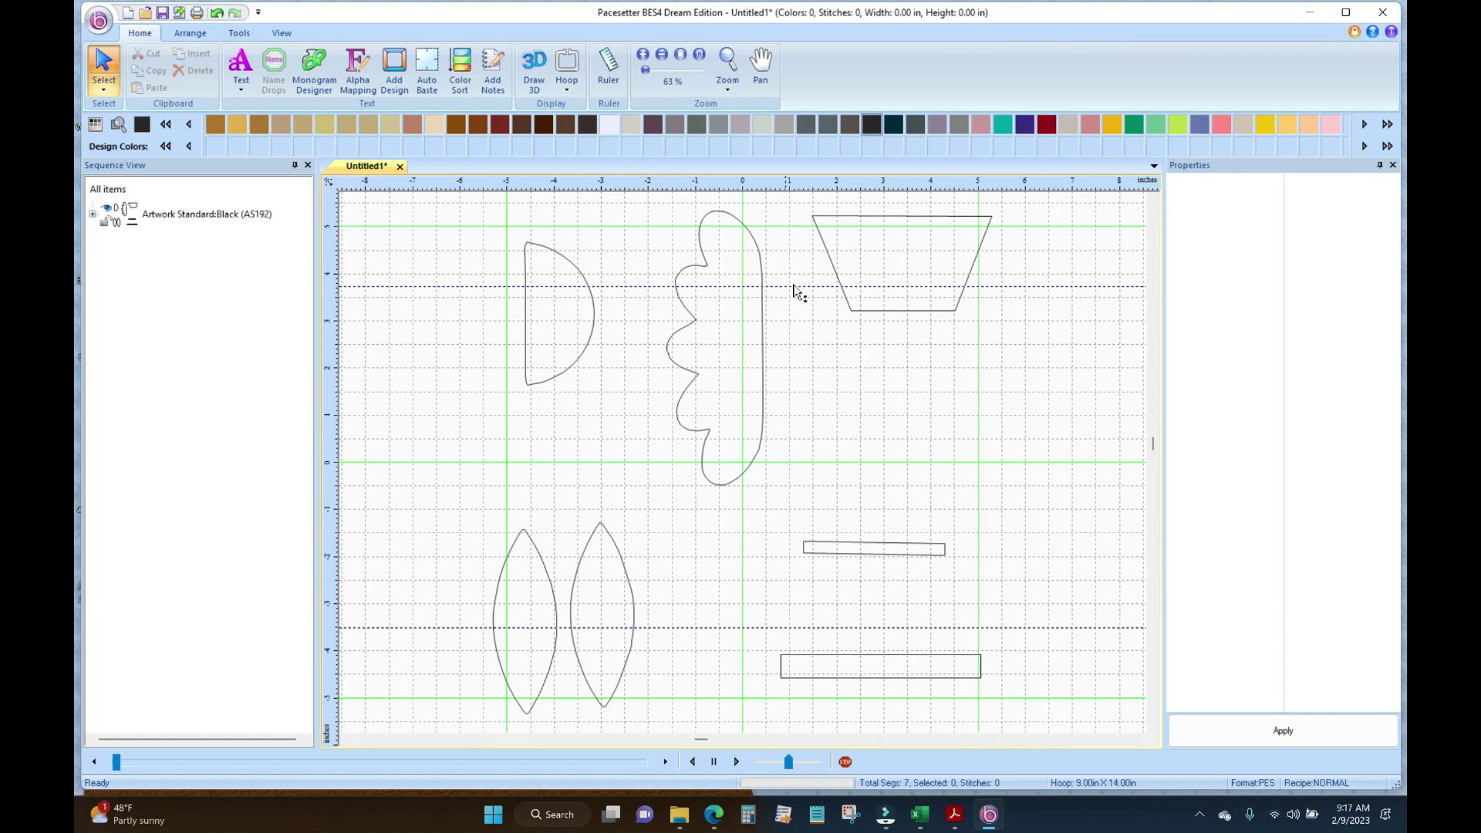
Centre the flowerpot with its base on the lower guideline and place the wider strip across its upper edge as the rim.
left_click(936, 219)
left_click_drag(907, 267, 747, 583)
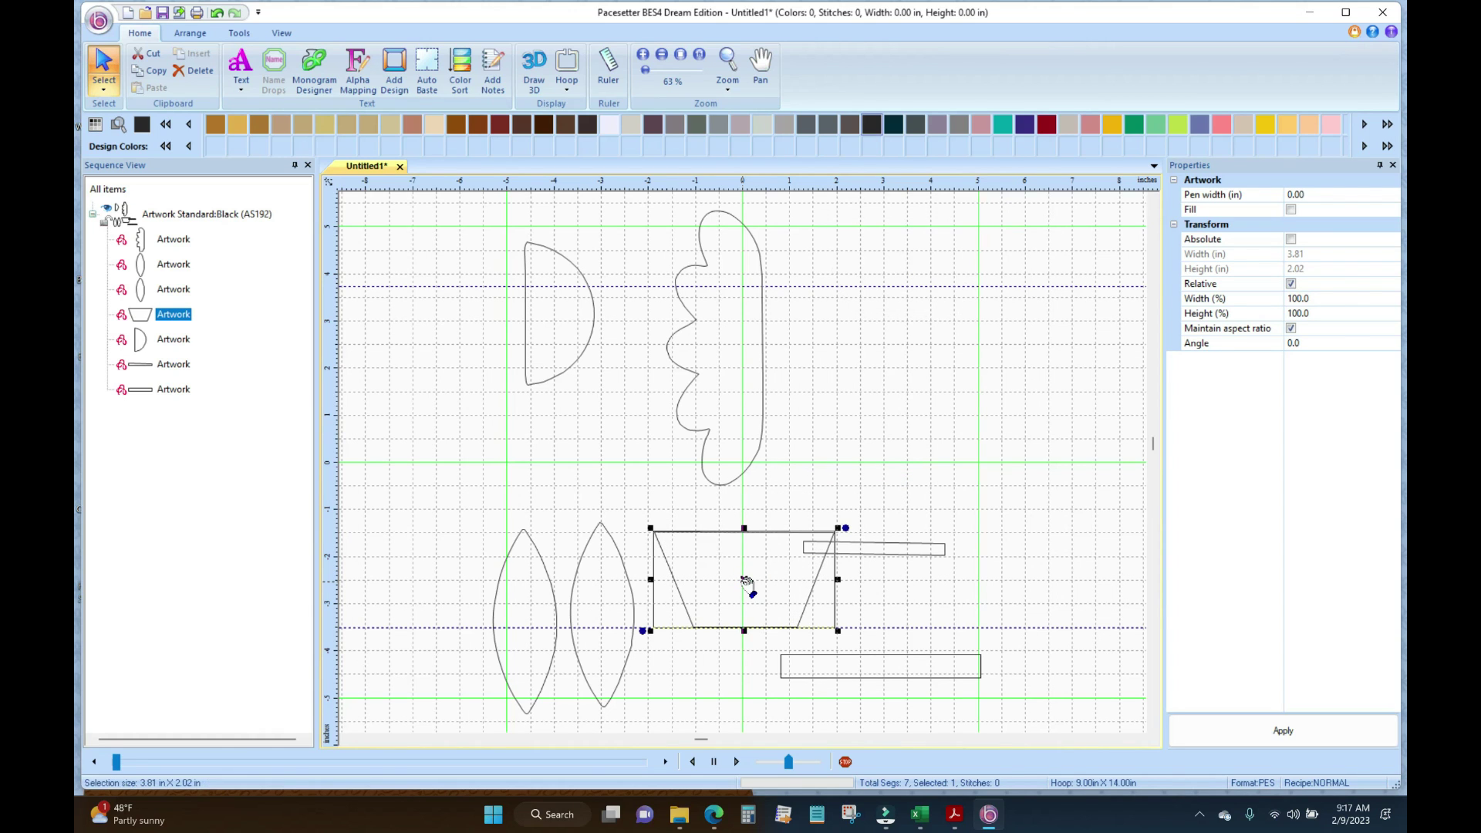
left_click(882, 674)
left_click_drag(886, 671, 745, 531)
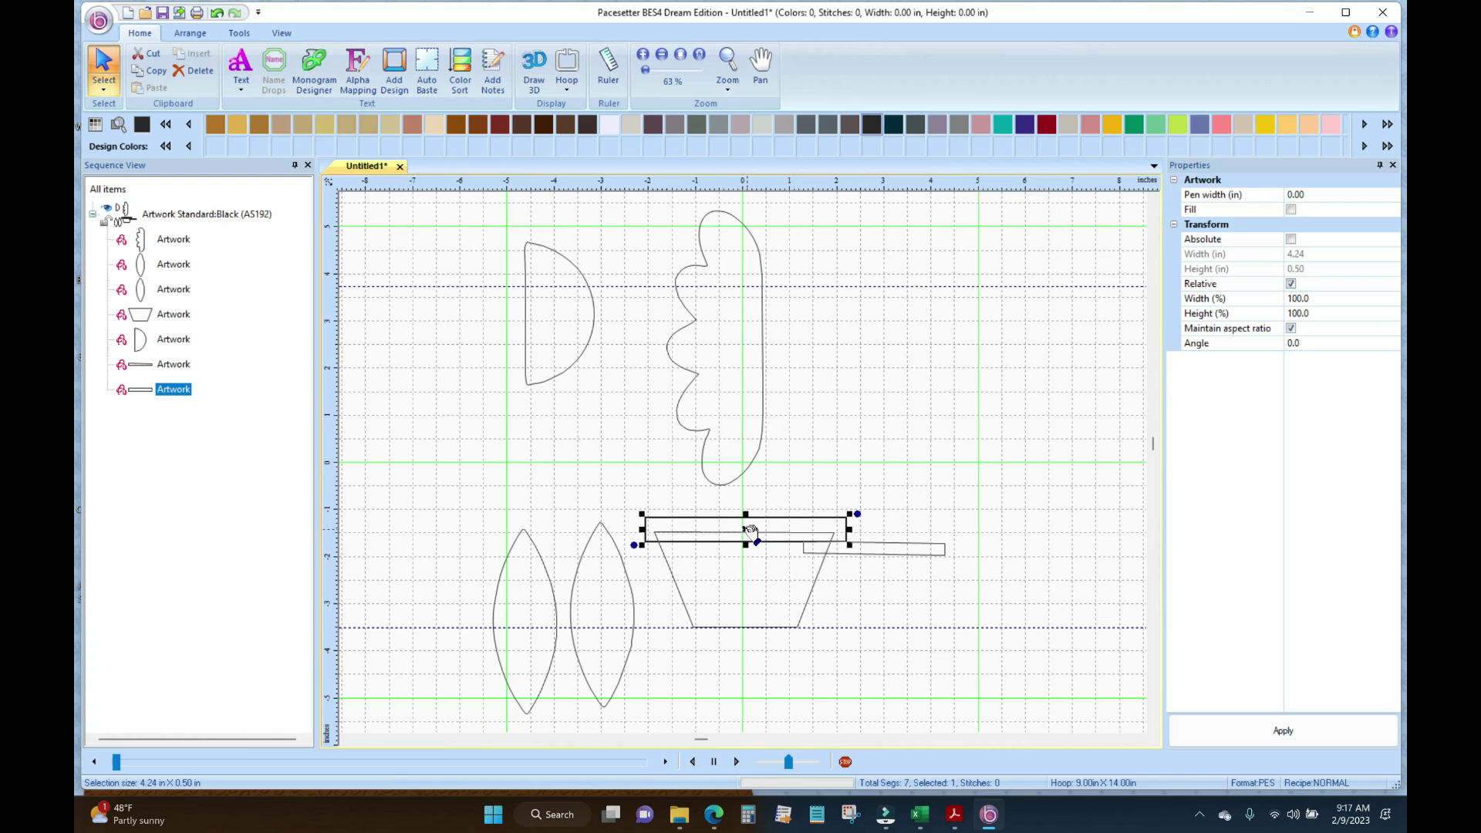
Rotate the narrow strip upright and place it on the vertical centre line as a stem rising from the pot rim.
left_click(912, 549)
left_click_drag(954, 542, 875, 480)
left_click_drag(881, 551, 749, 457)
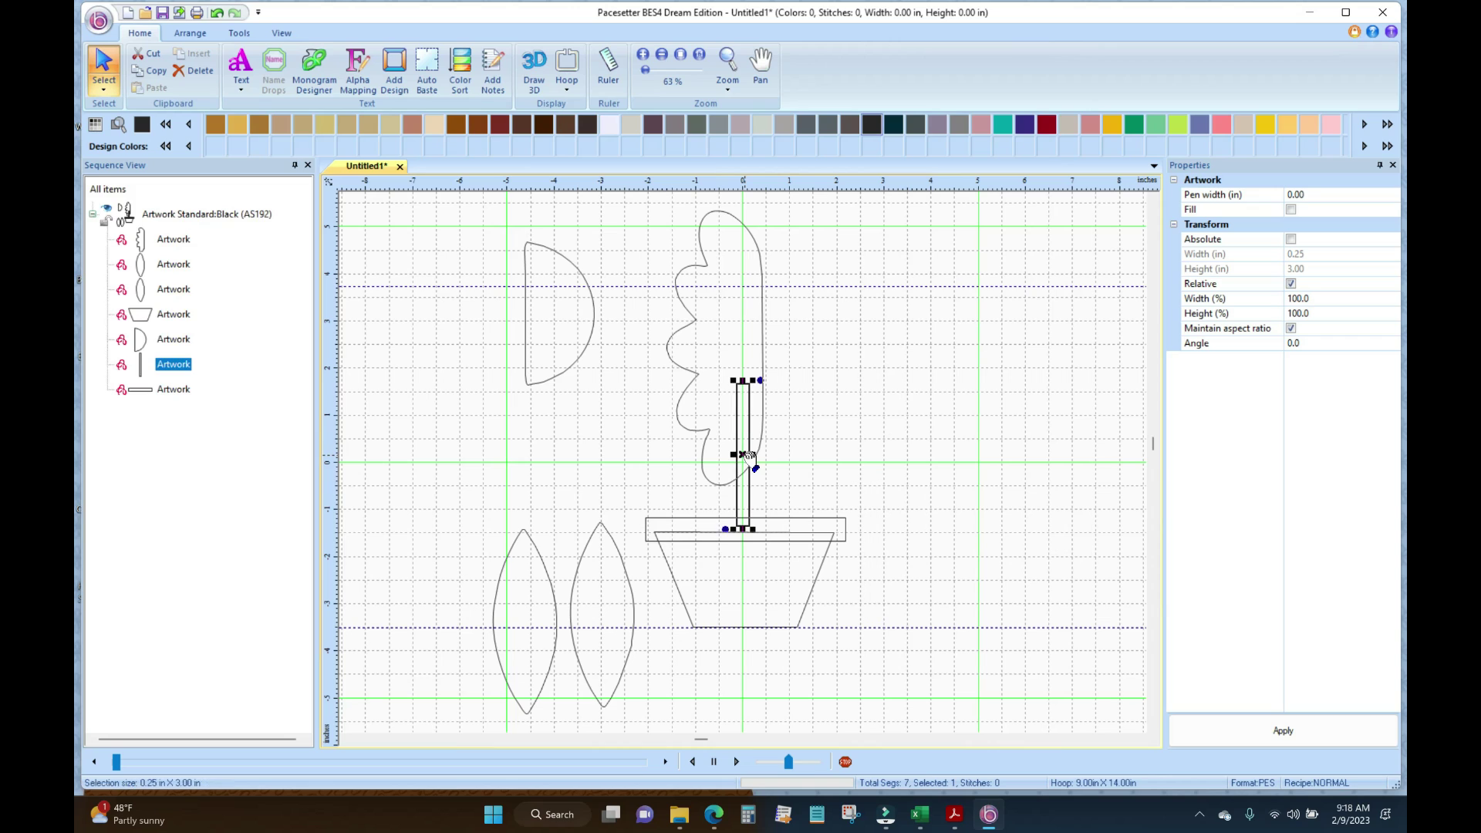
Rotate the scalloped petal shape so its scallops point down and centre it over the upper part of the stem.
left_click(766, 327)
left_click_drag(772, 205, 745, 357)
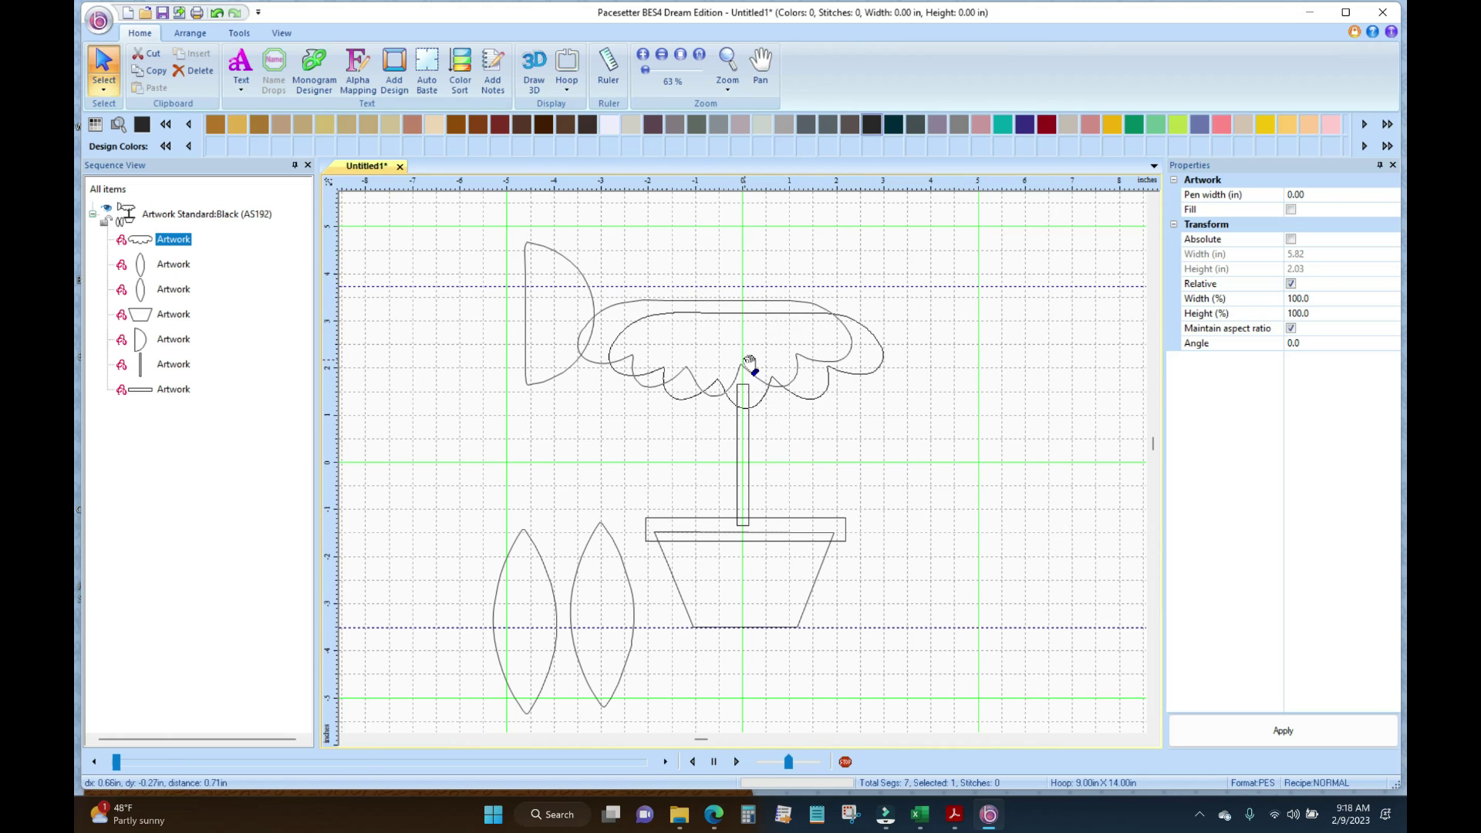
left_click_drag(745, 357, 746, 406)
Centre the half circle, flat side down, below the upper guideline and raise the petals so they overlap its flat edge.
left_click_drag(564, 314, 744, 324)
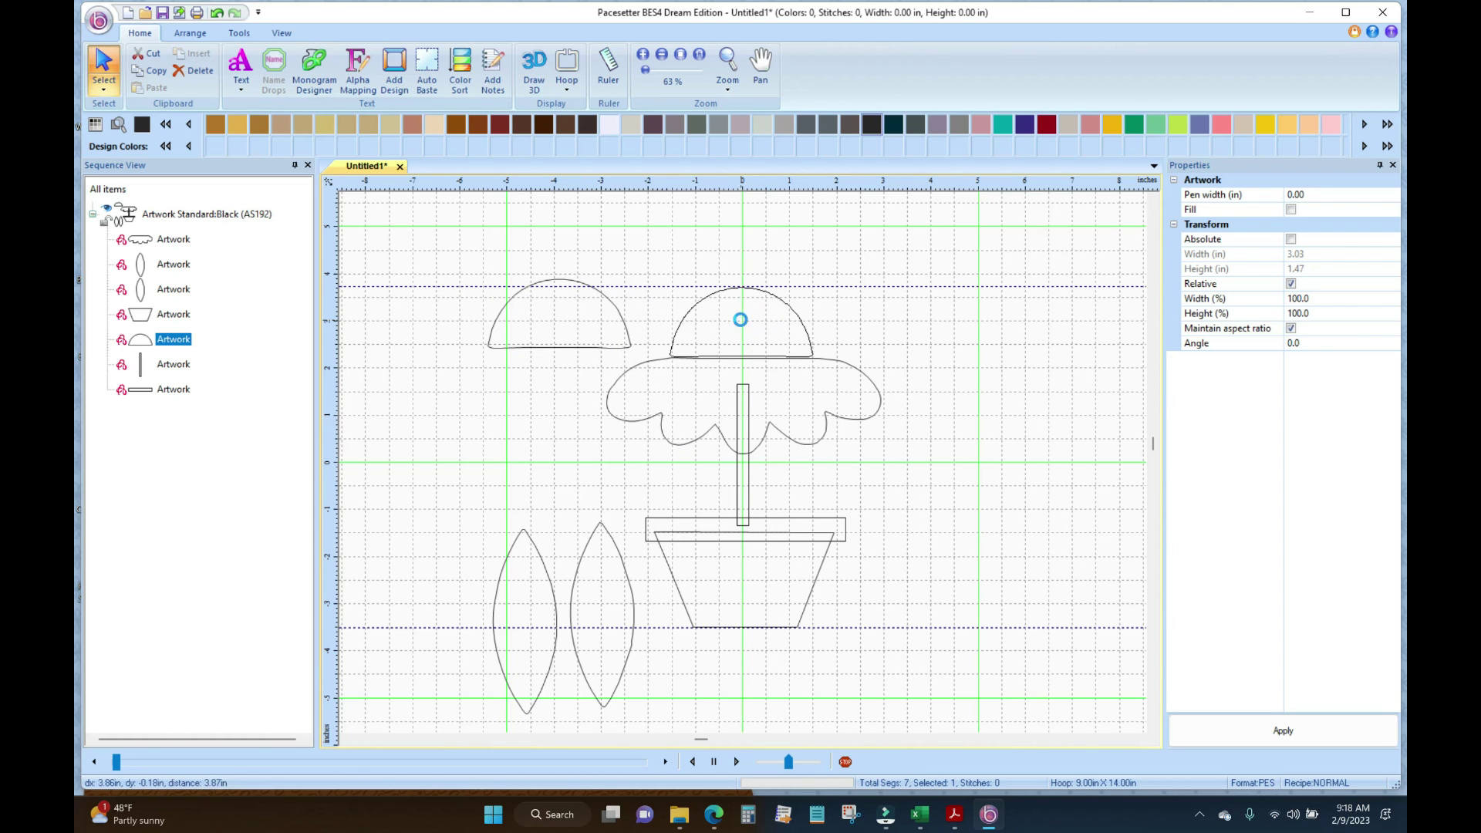
left_click(879, 399)
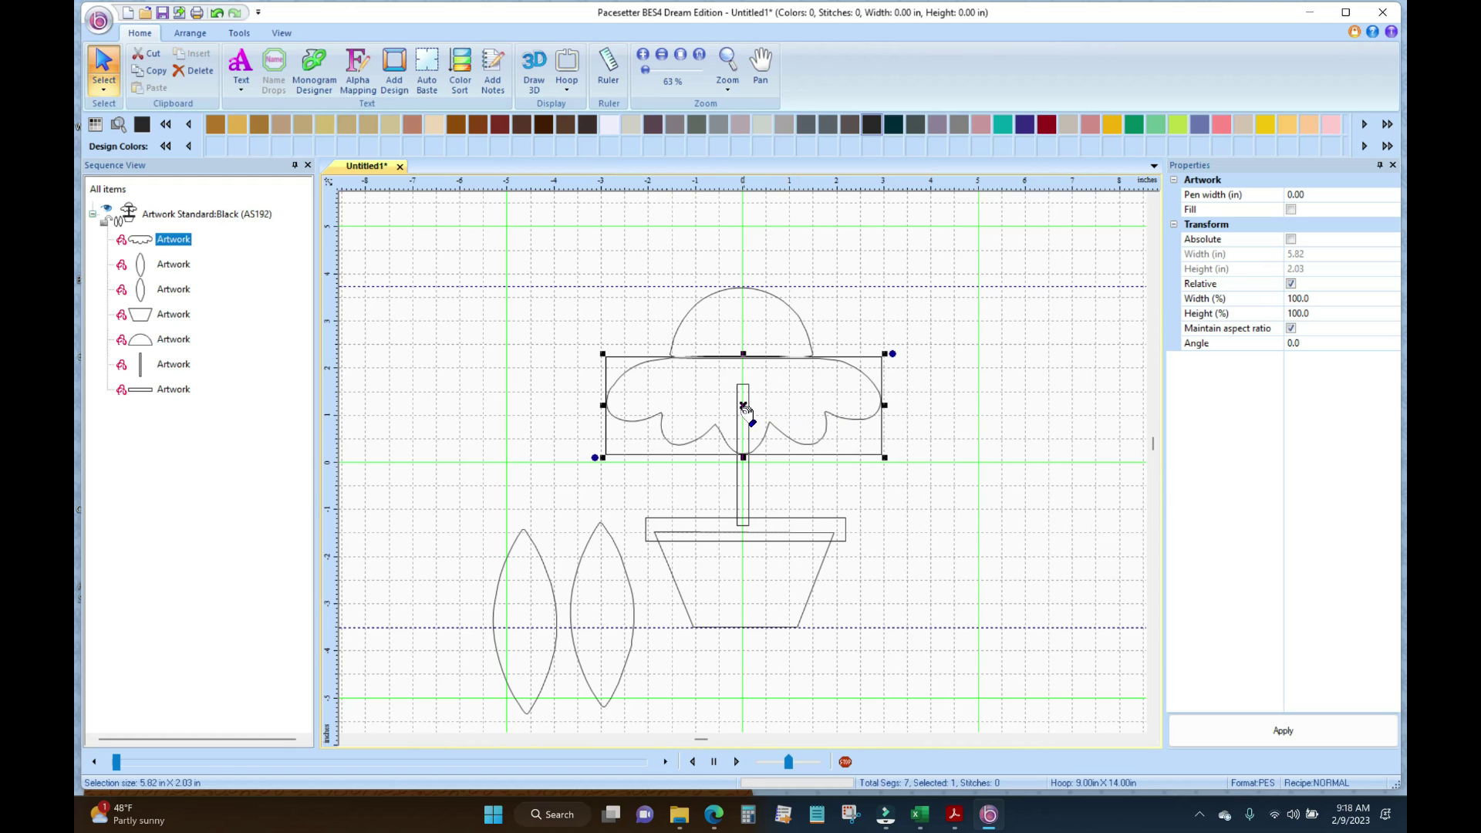
left_click_drag(744, 407, 748, 397)
Place one leaf to the right of the stem, angled up and outward, with its lower tip touching the stem above the pot rim.
left_click(628, 571)
left_click_drag(606, 621, 825, 454)
left_click_drag(898, 381, 917, 413)
left_click_drag(823, 453, 841, 475)
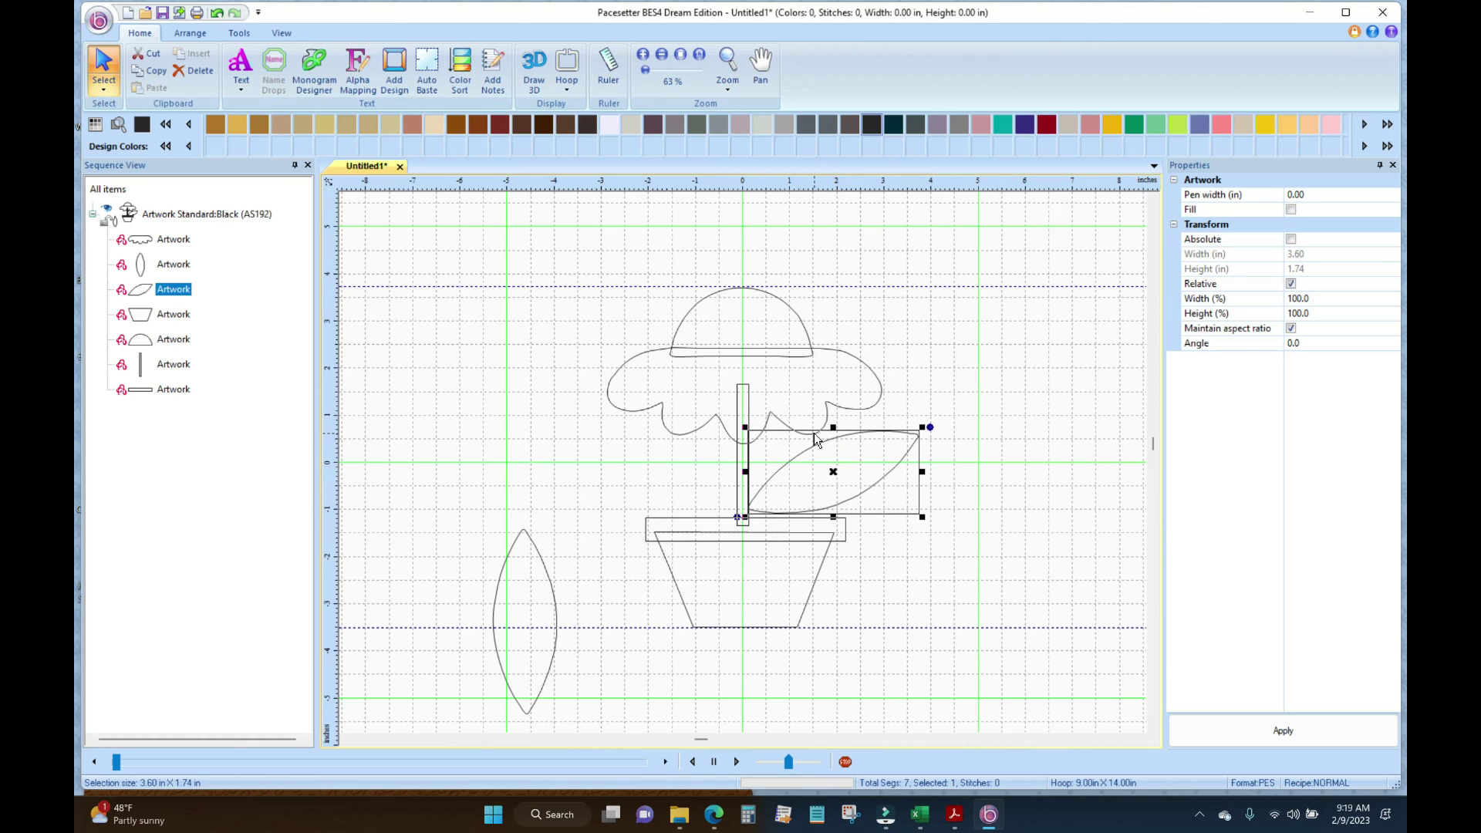
Place the second leaf to the left of the stem, angled up and outward, with its lower tip touching the stem.
left_click(995, 361)
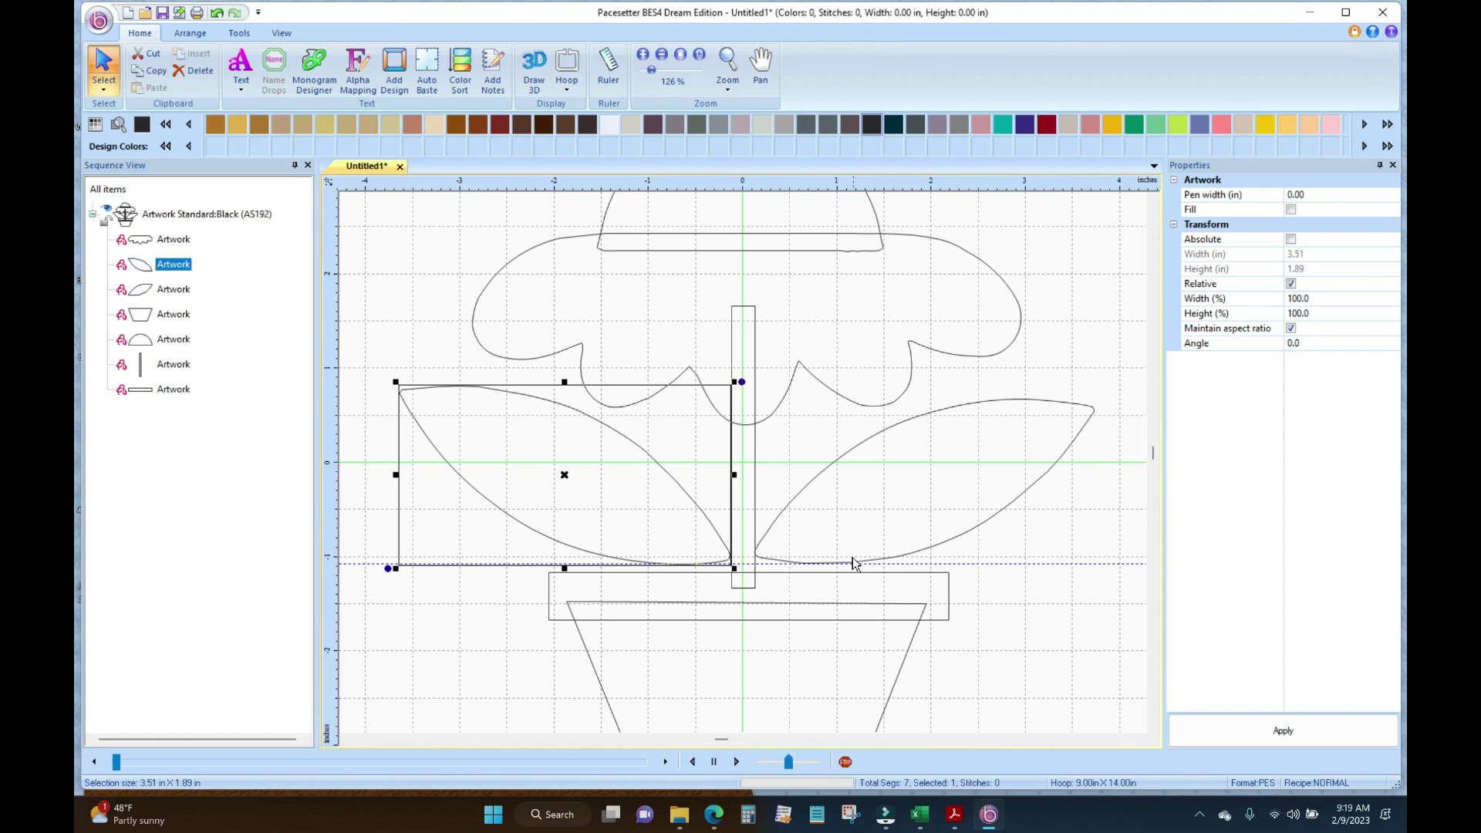
left_click_drag(568, 482, 567, 481)
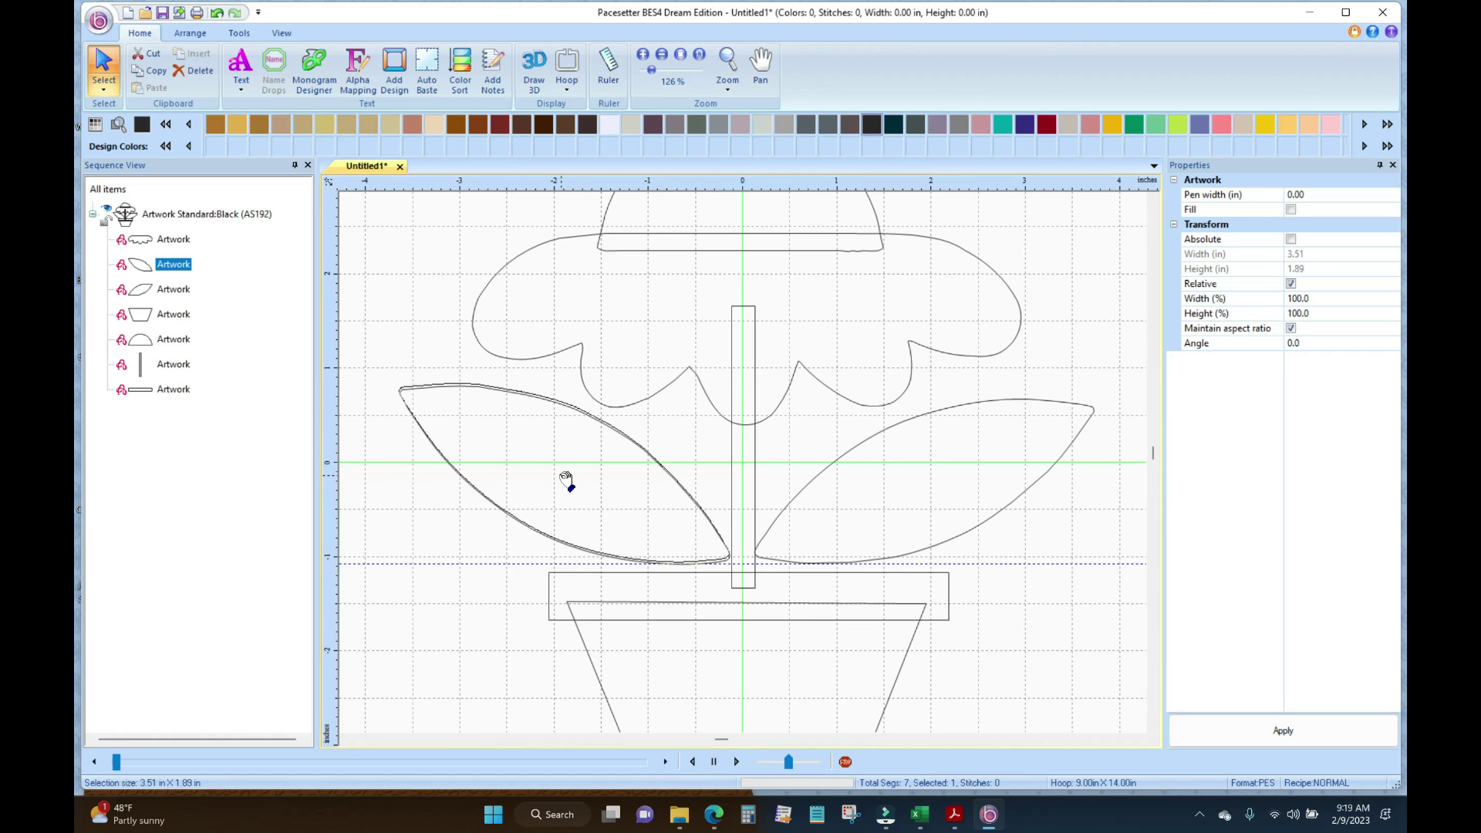
left_click(1078, 527)
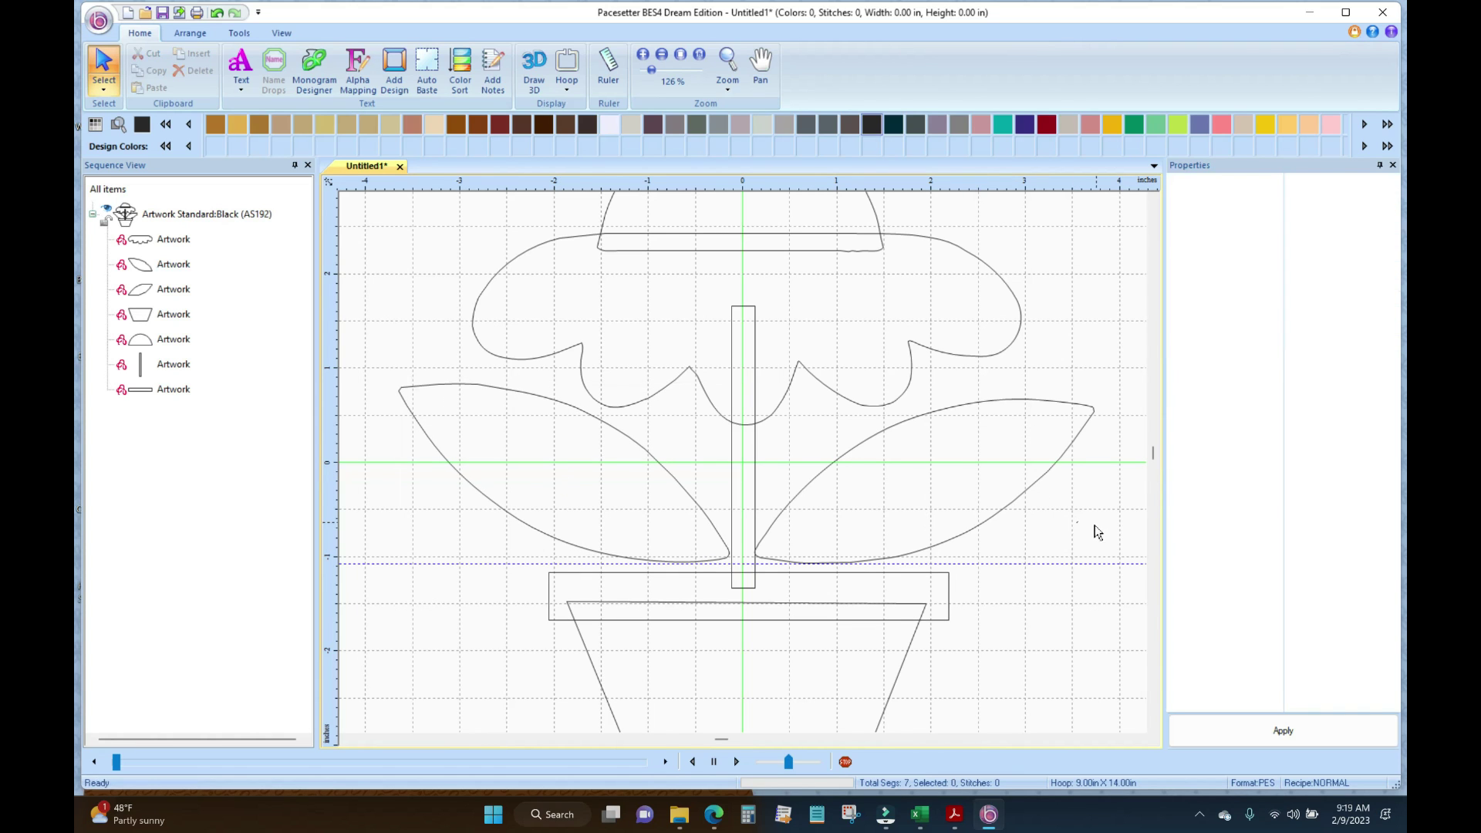
Remove the three horizontal guidelines from the design page.
scroll(1085, 528, "down", 2)
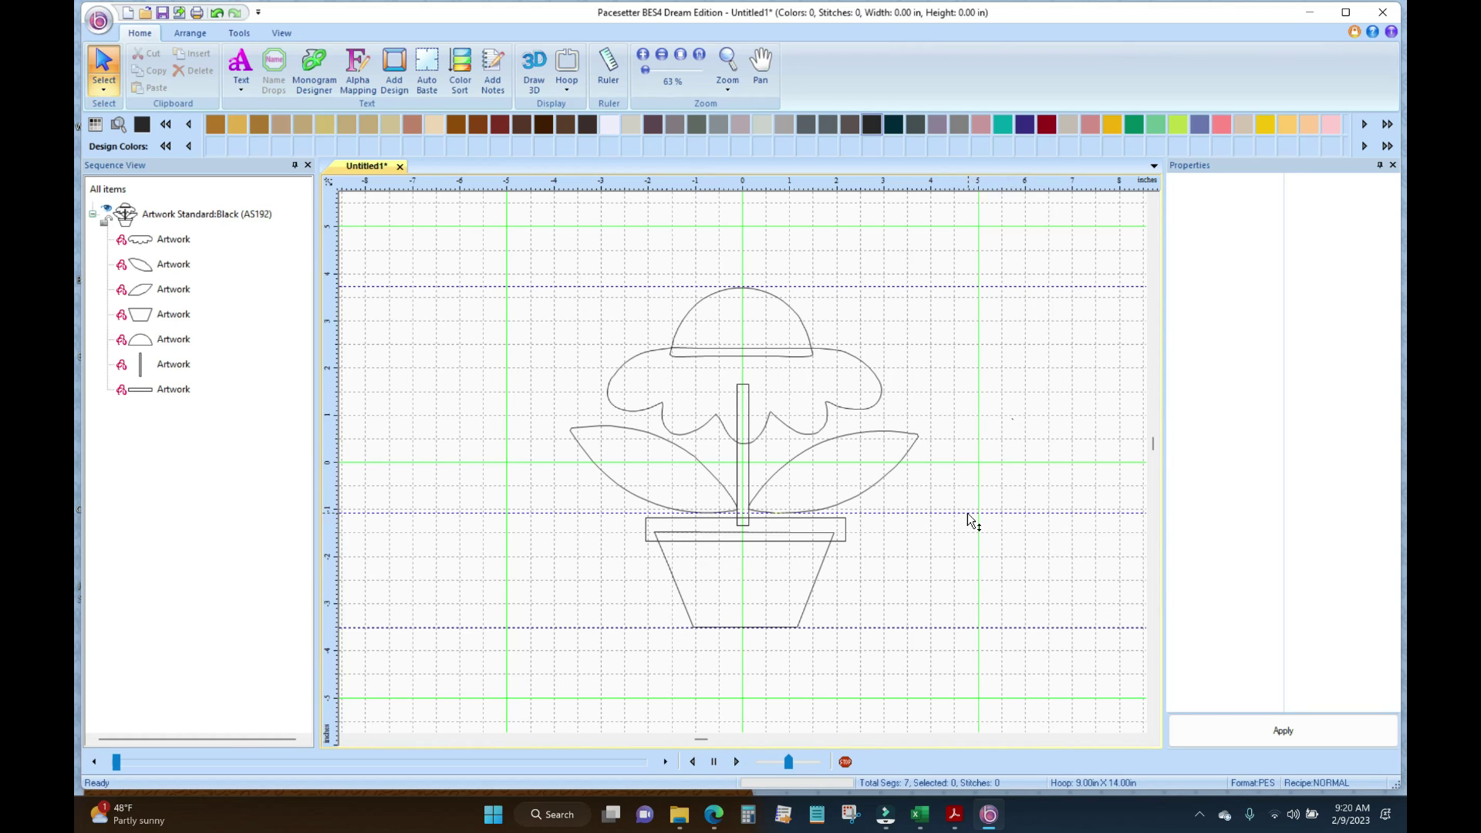
left_click_drag(968, 366, 952, 180)
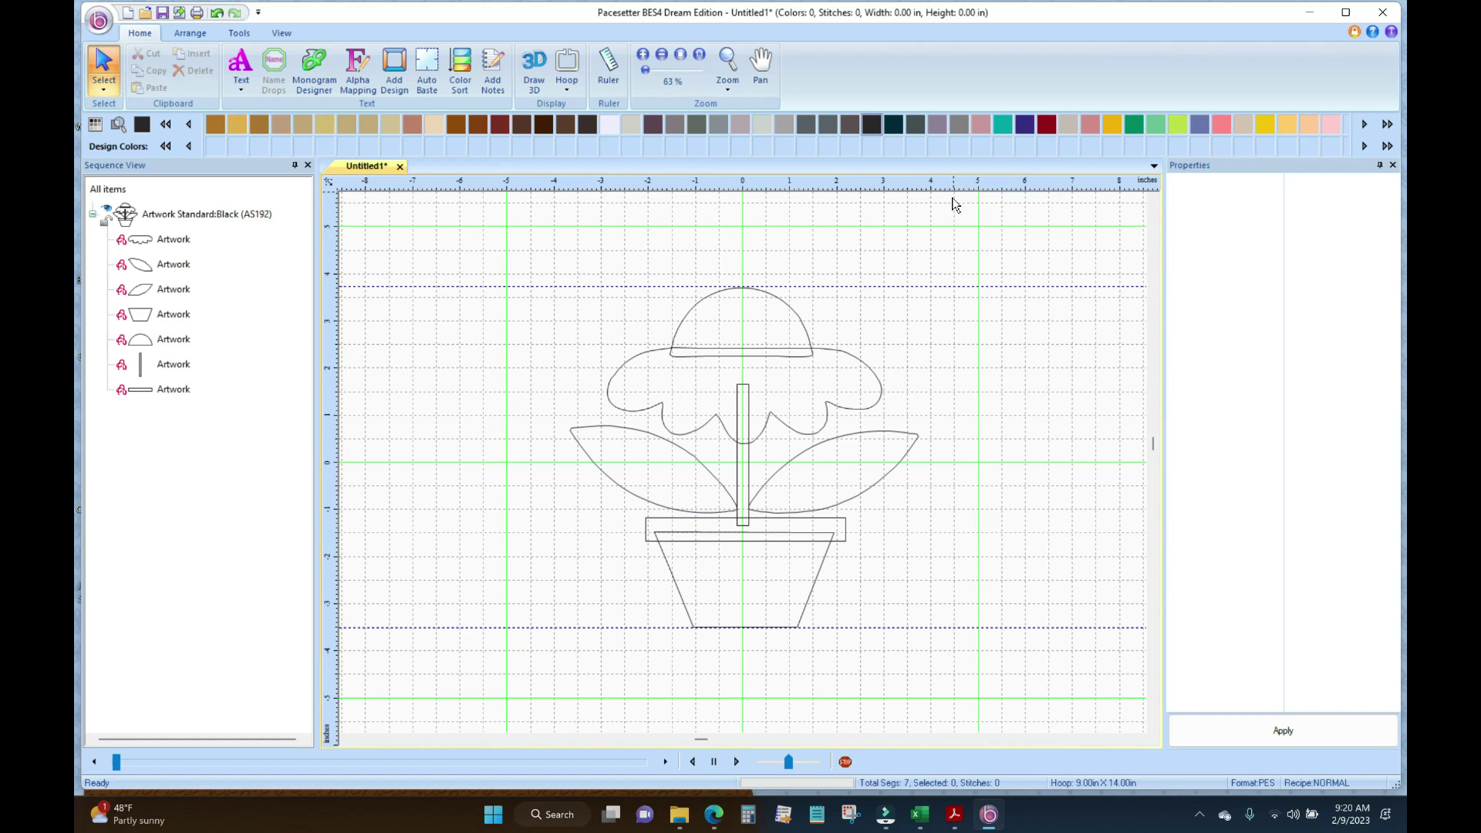
left_click_drag(885, 293, 883, 180)
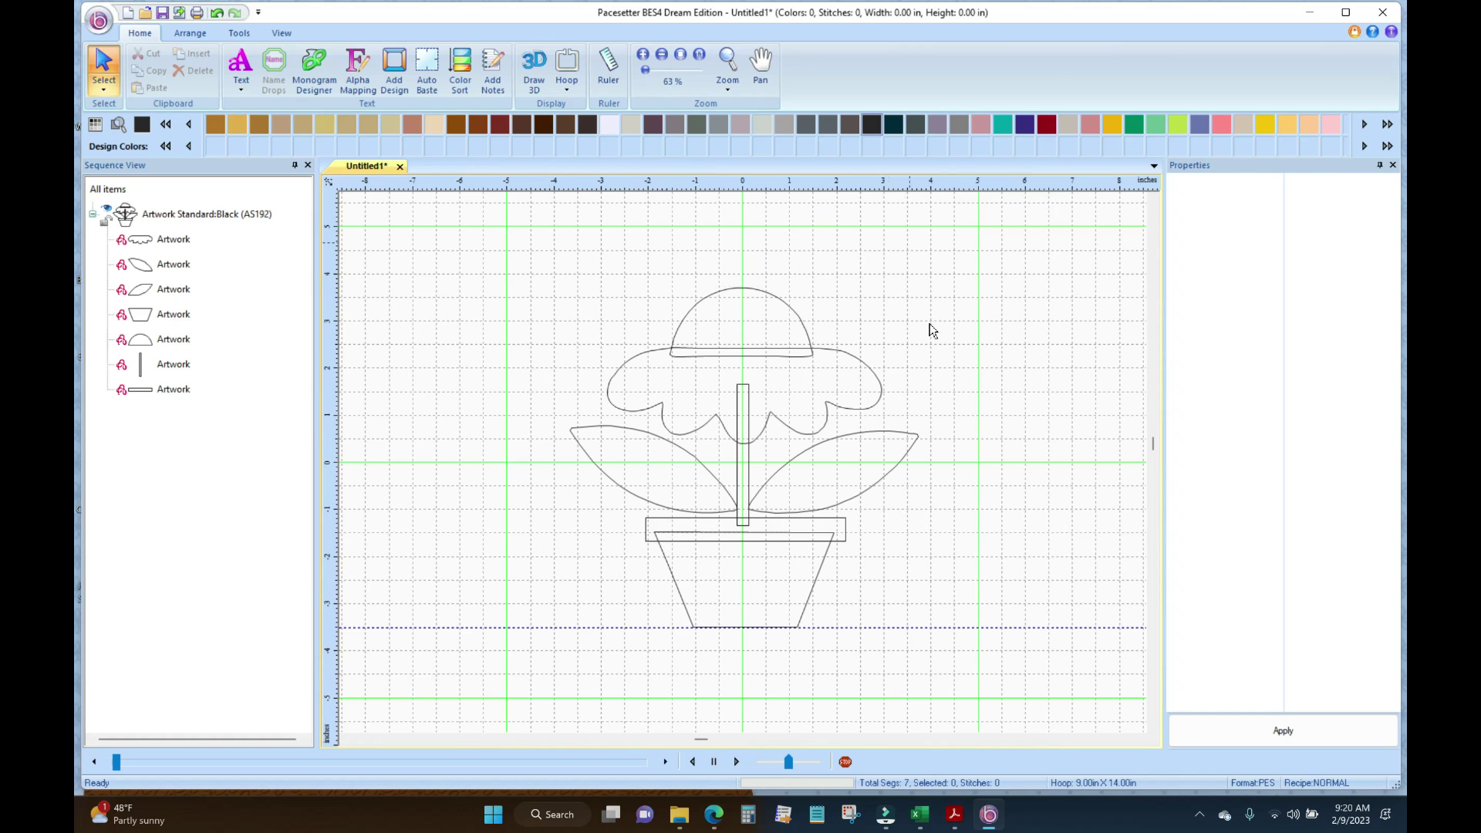
left_click_drag(907, 634, 895, 184)
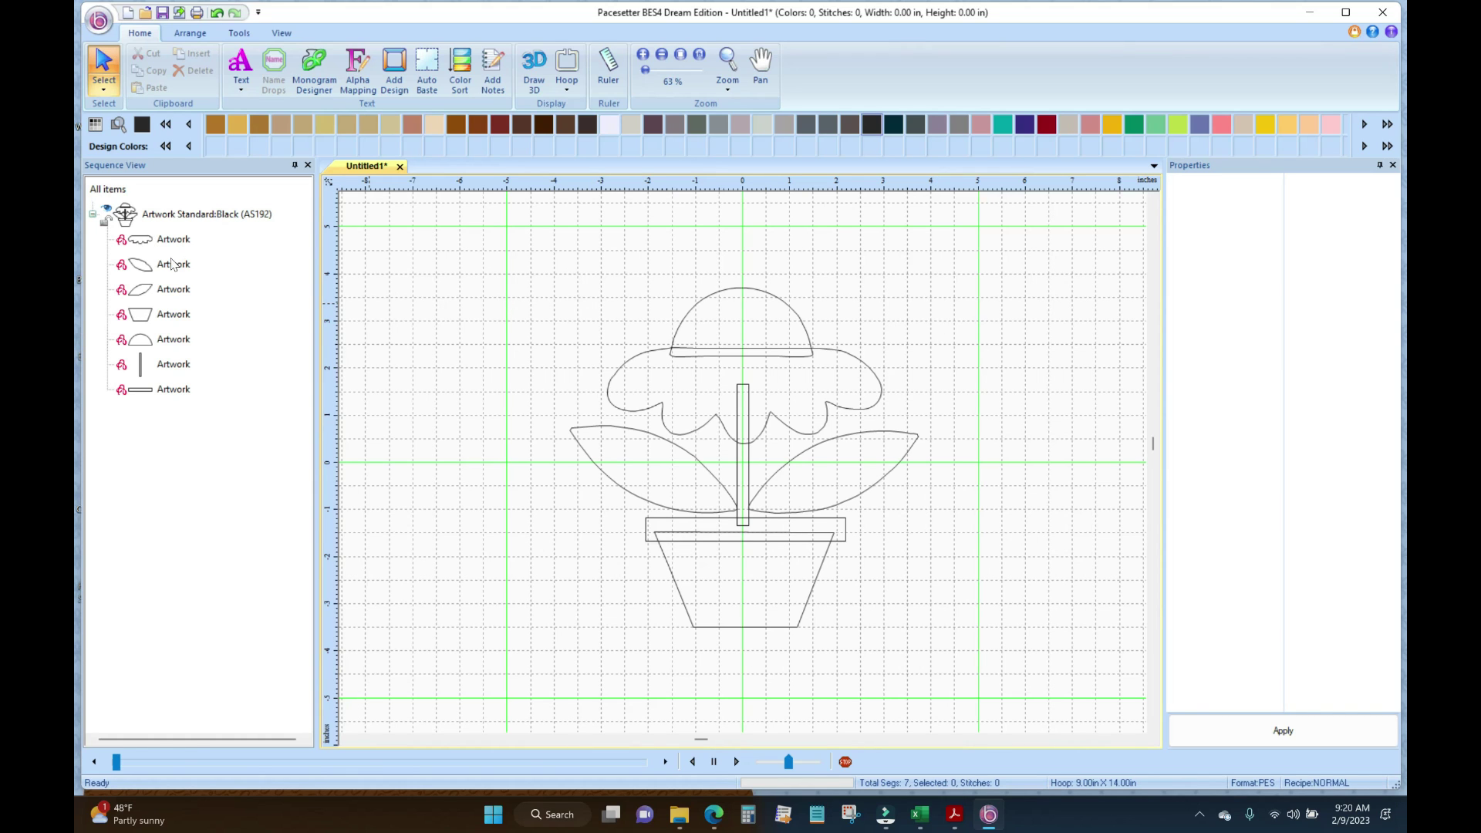
Rename the horizontal strip above the pot as Rim in the sequence.
left_click(171, 390)
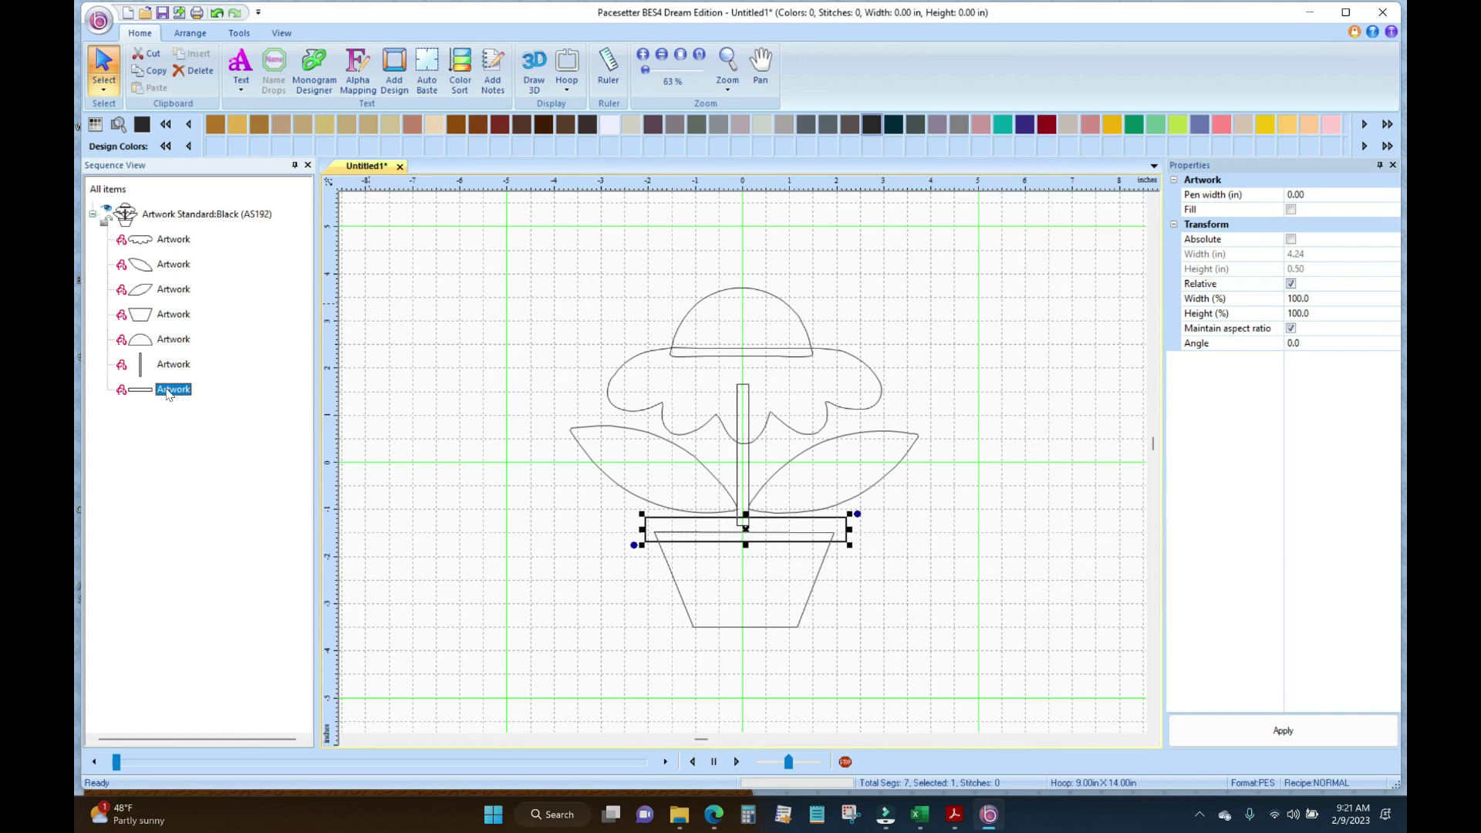
right_click(169, 394)
left_click(206, 434)
type("Rim")
key("Return")
Rename the vertical strip's sequence entry as Stem.
left_click(171, 365)
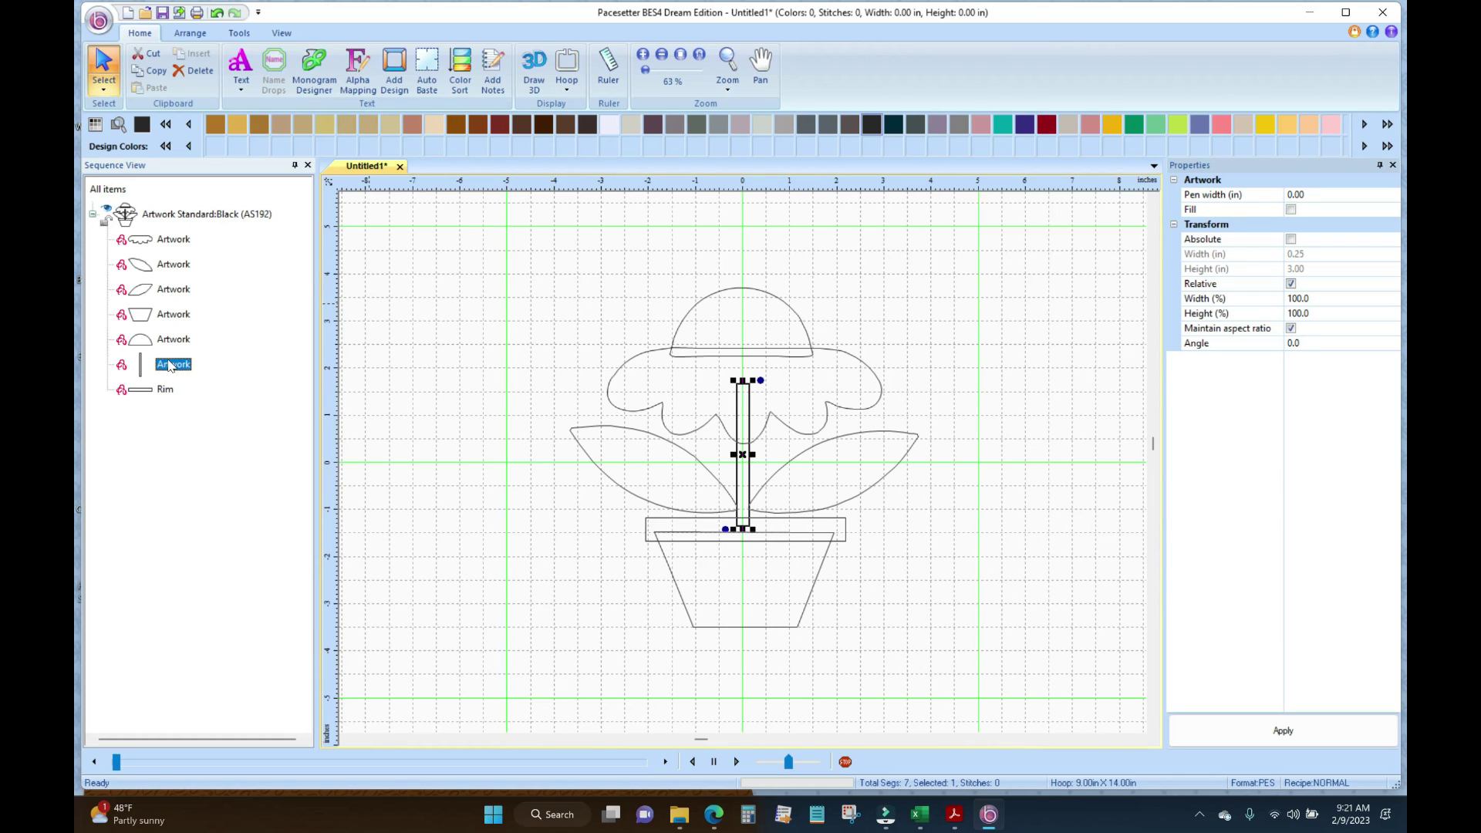
right_click(171, 366)
left_click(220, 401)
type("Stem")
key("Return")
Reorder the sequence so Stem comes first and the scalloped petal shape follows the two leaves.
left_click_drag(141, 369, 135, 243)
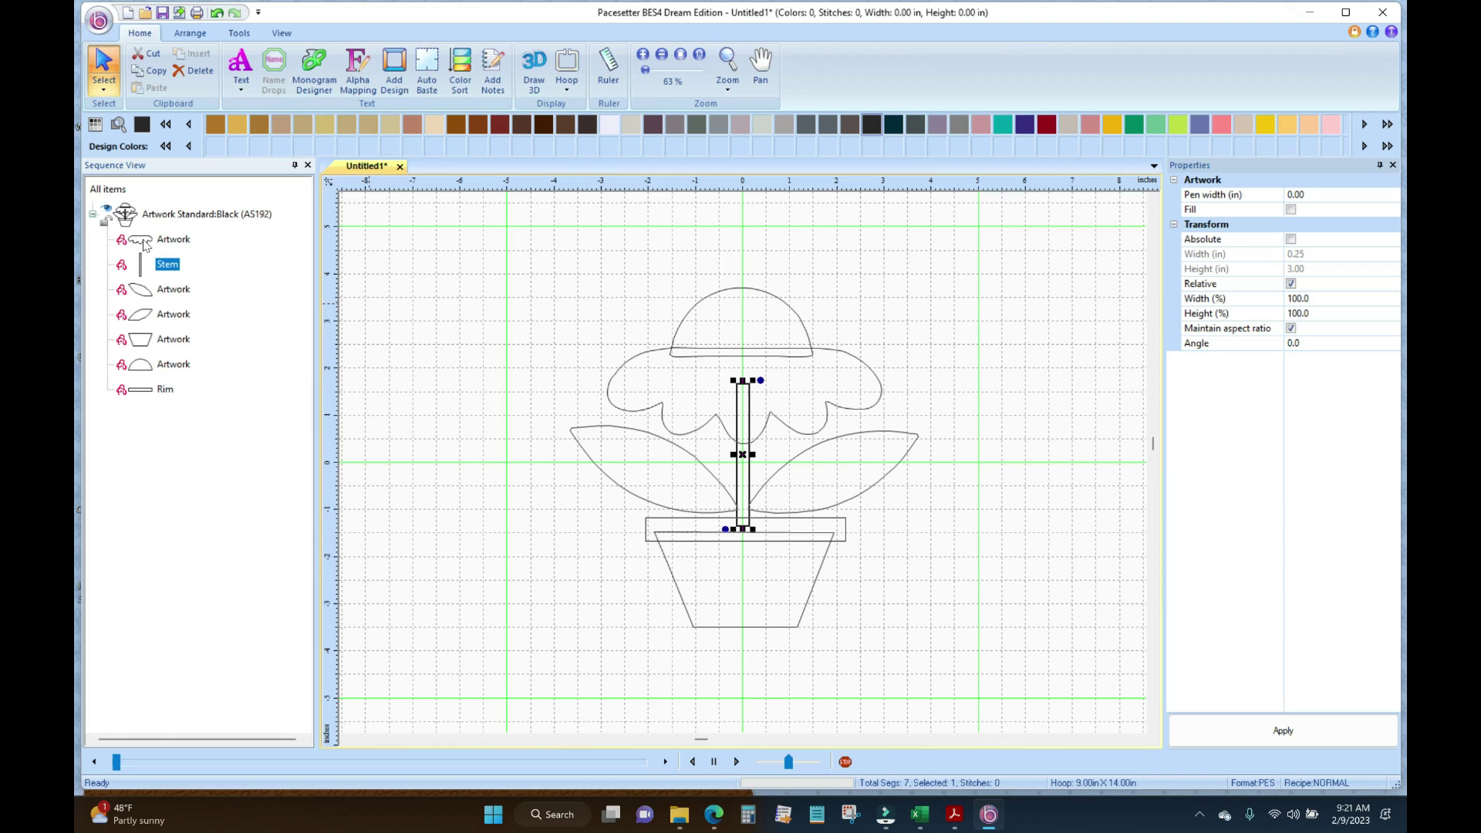
left_click(143, 244)
left_click_drag(141, 244, 143, 315)
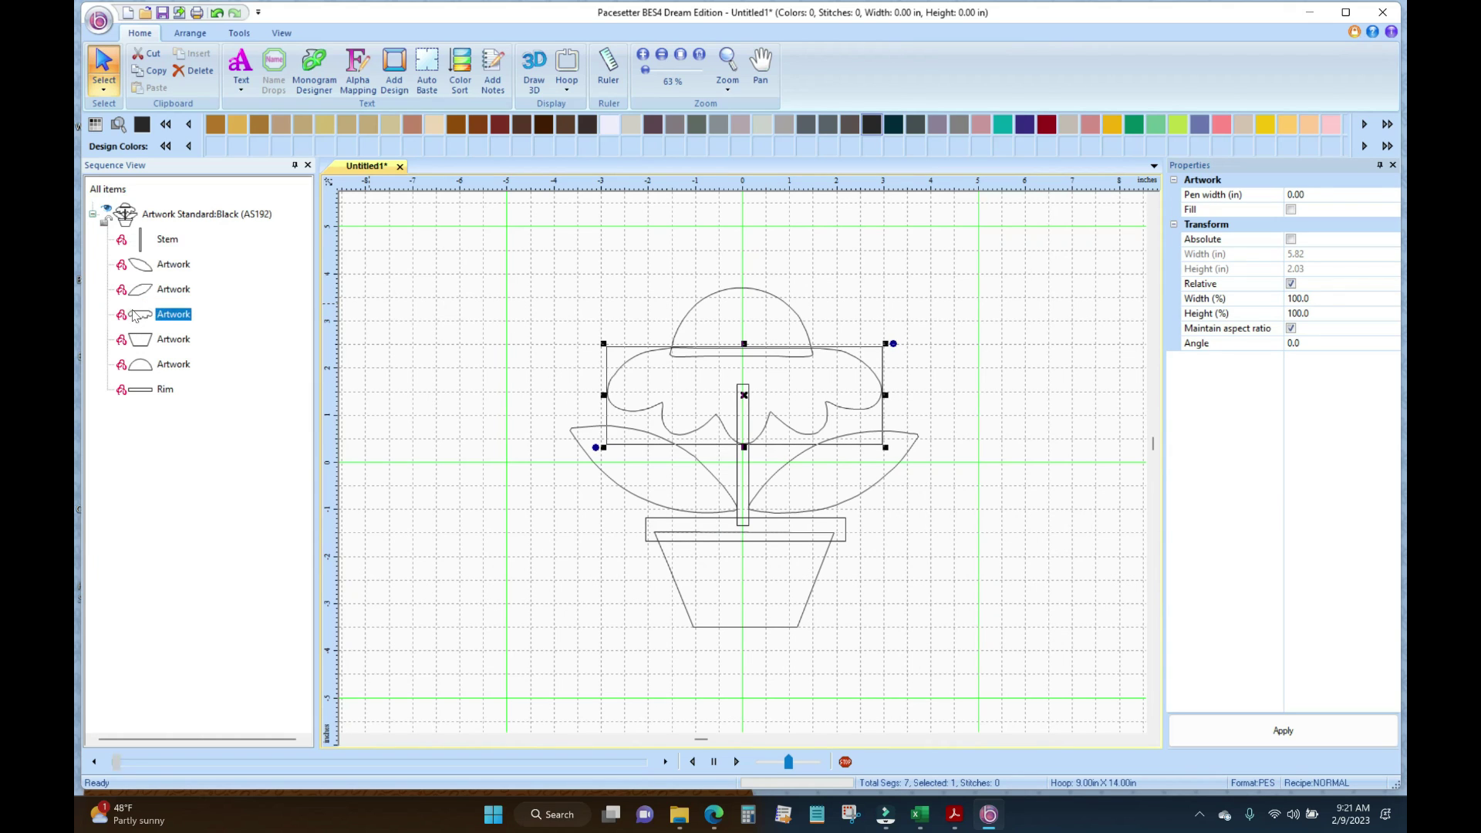
left_click(743, 470)
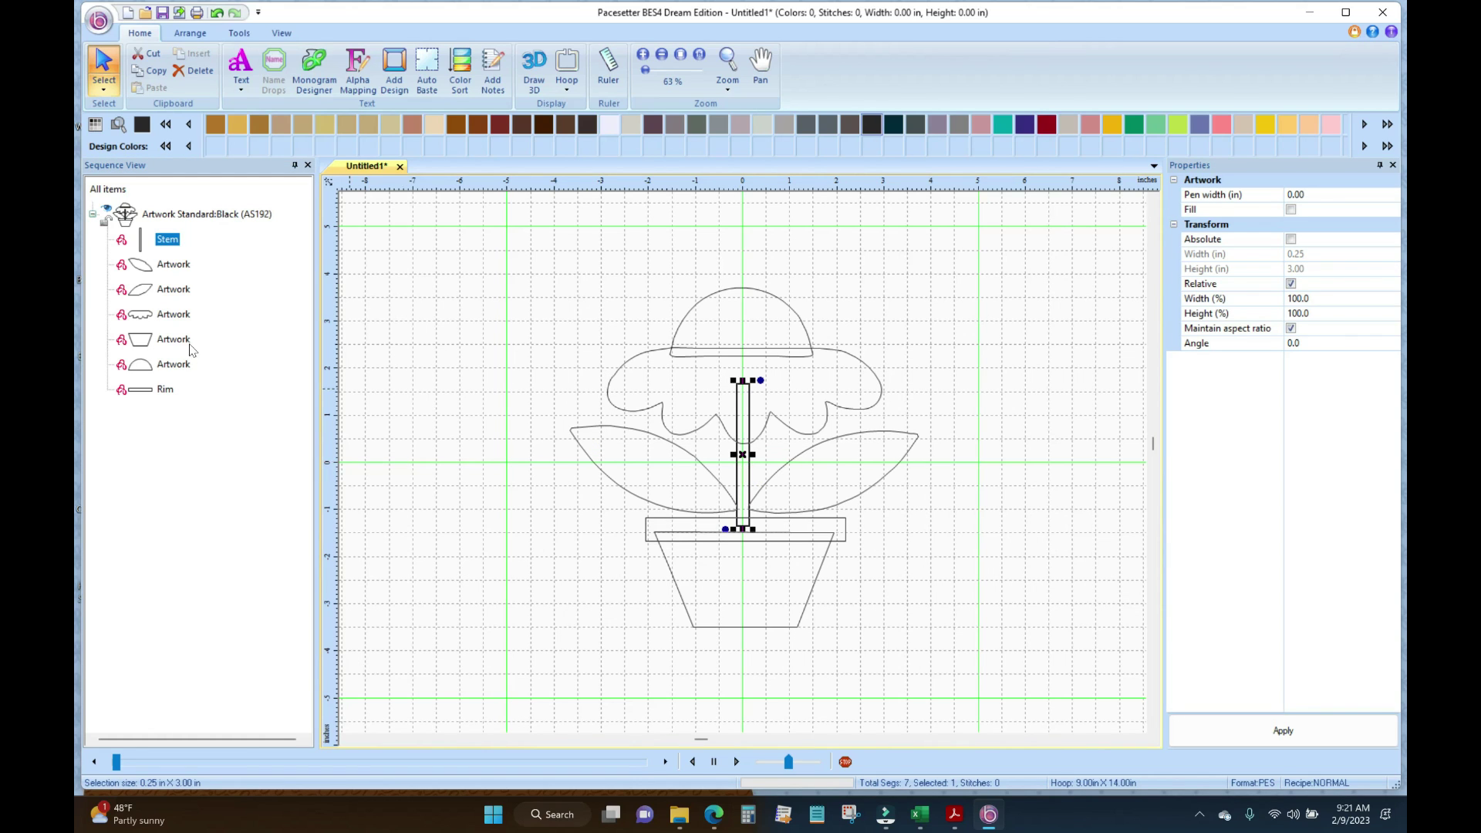
Move the pot and Rim directly after Stem in the sequence, and check the order of the leaves, petals and half circle.
left_click_drag(173, 340, 158, 263)
left_click_drag(141, 395, 149, 264)
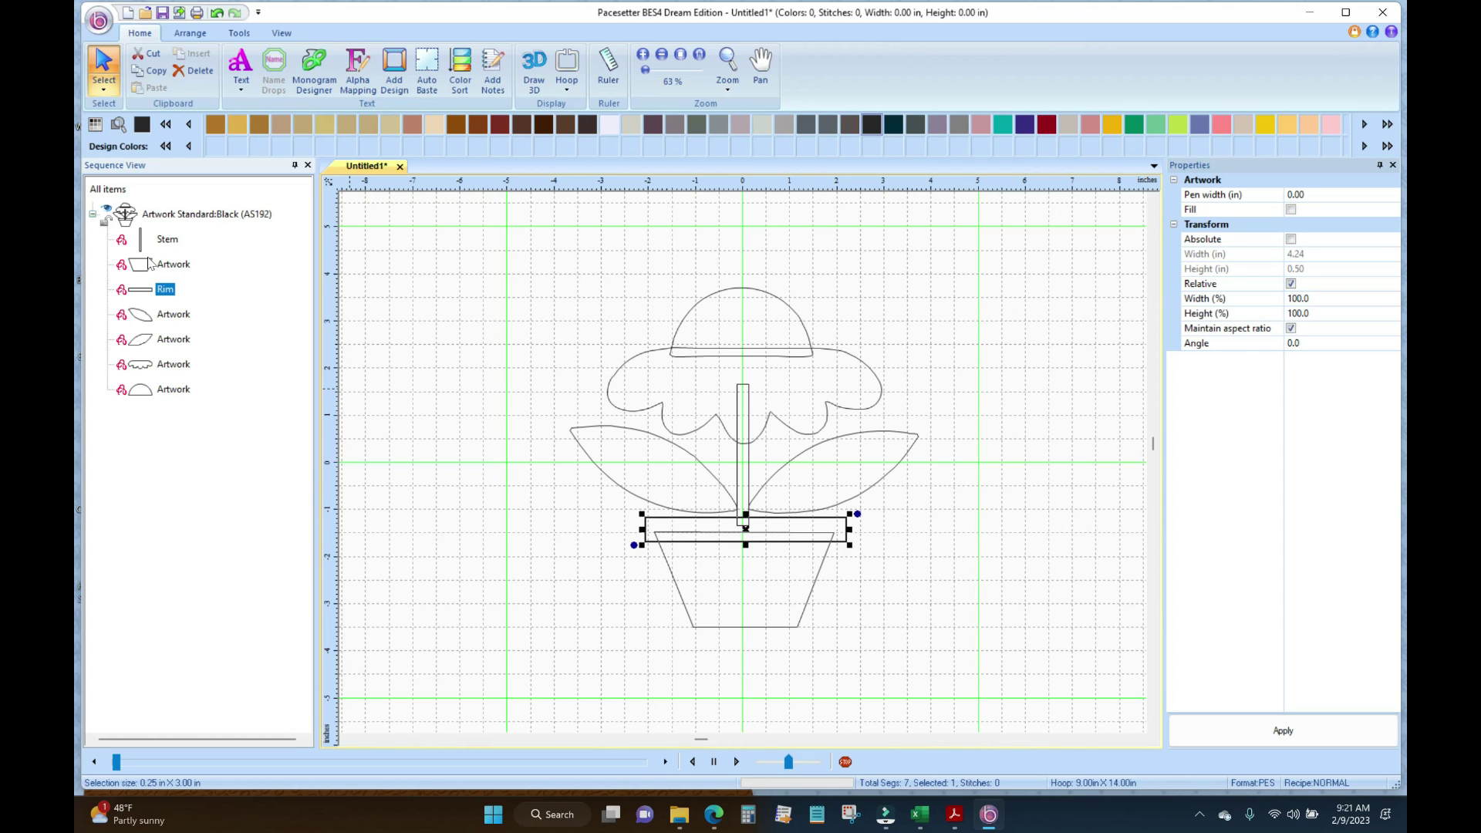
left_click(141, 316)
left_click(144, 341)
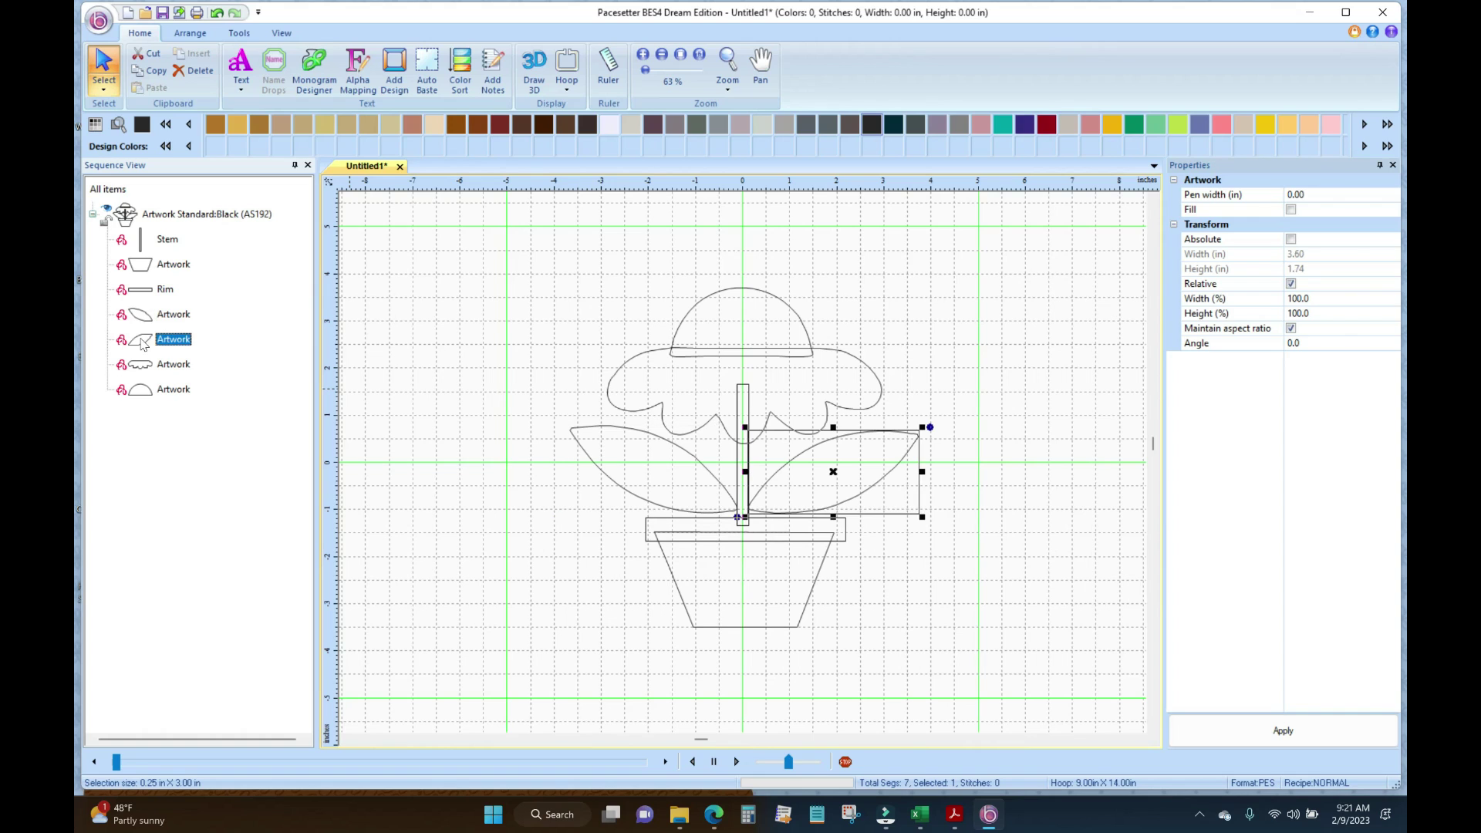
left_click(144, 366)
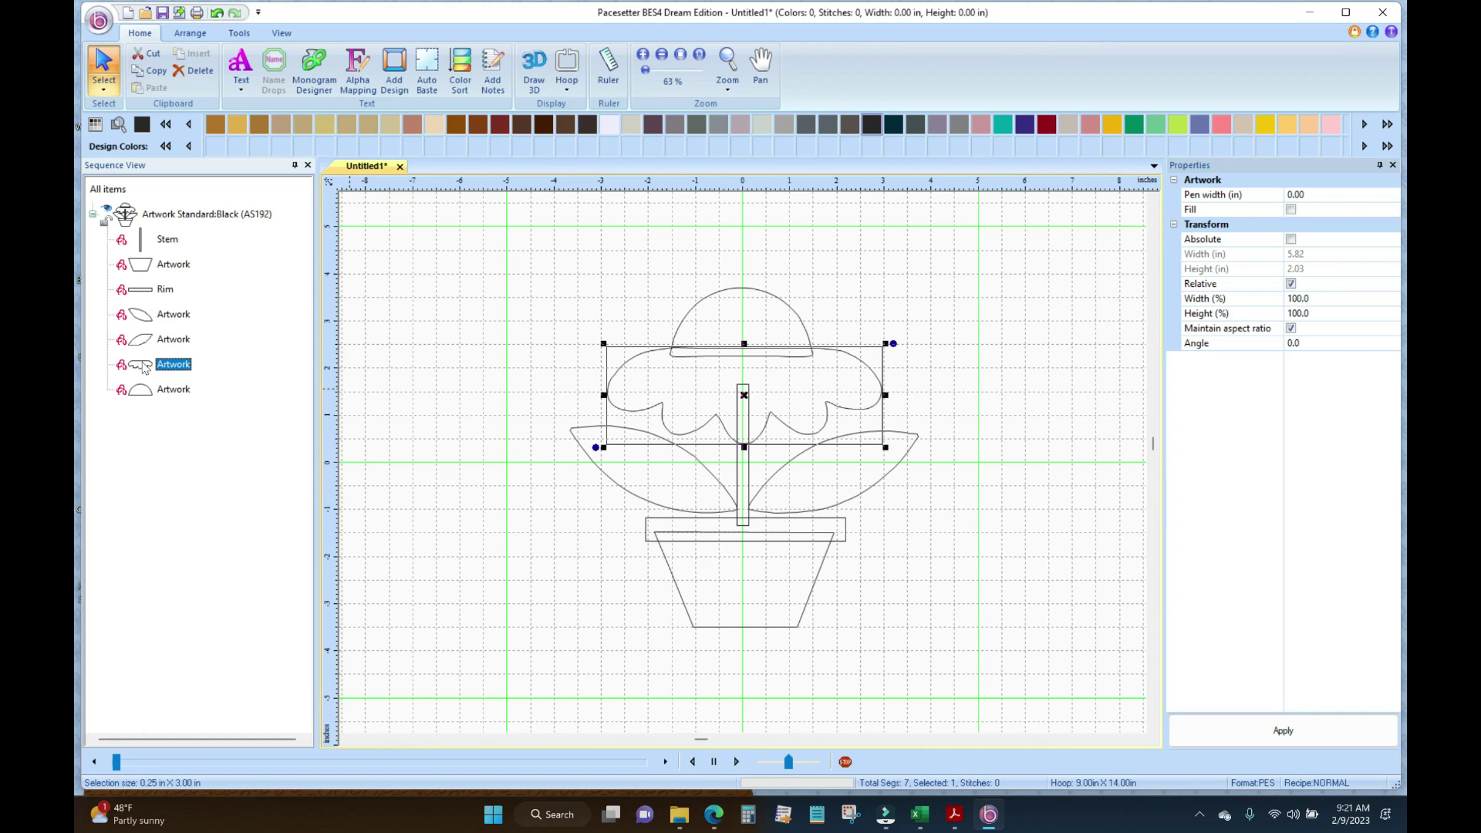
left_click(144, 391)
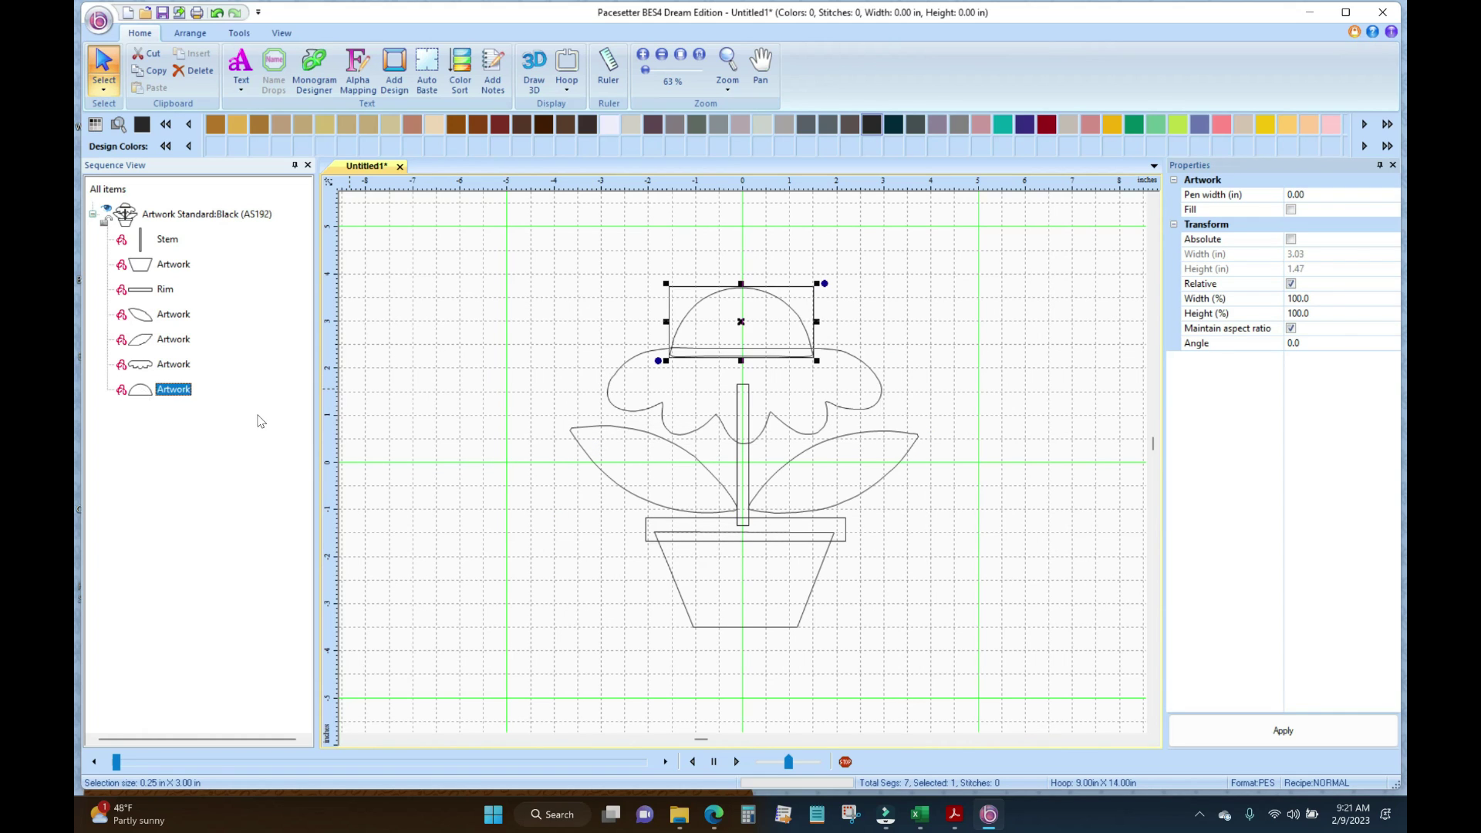
left_click(460, 343)
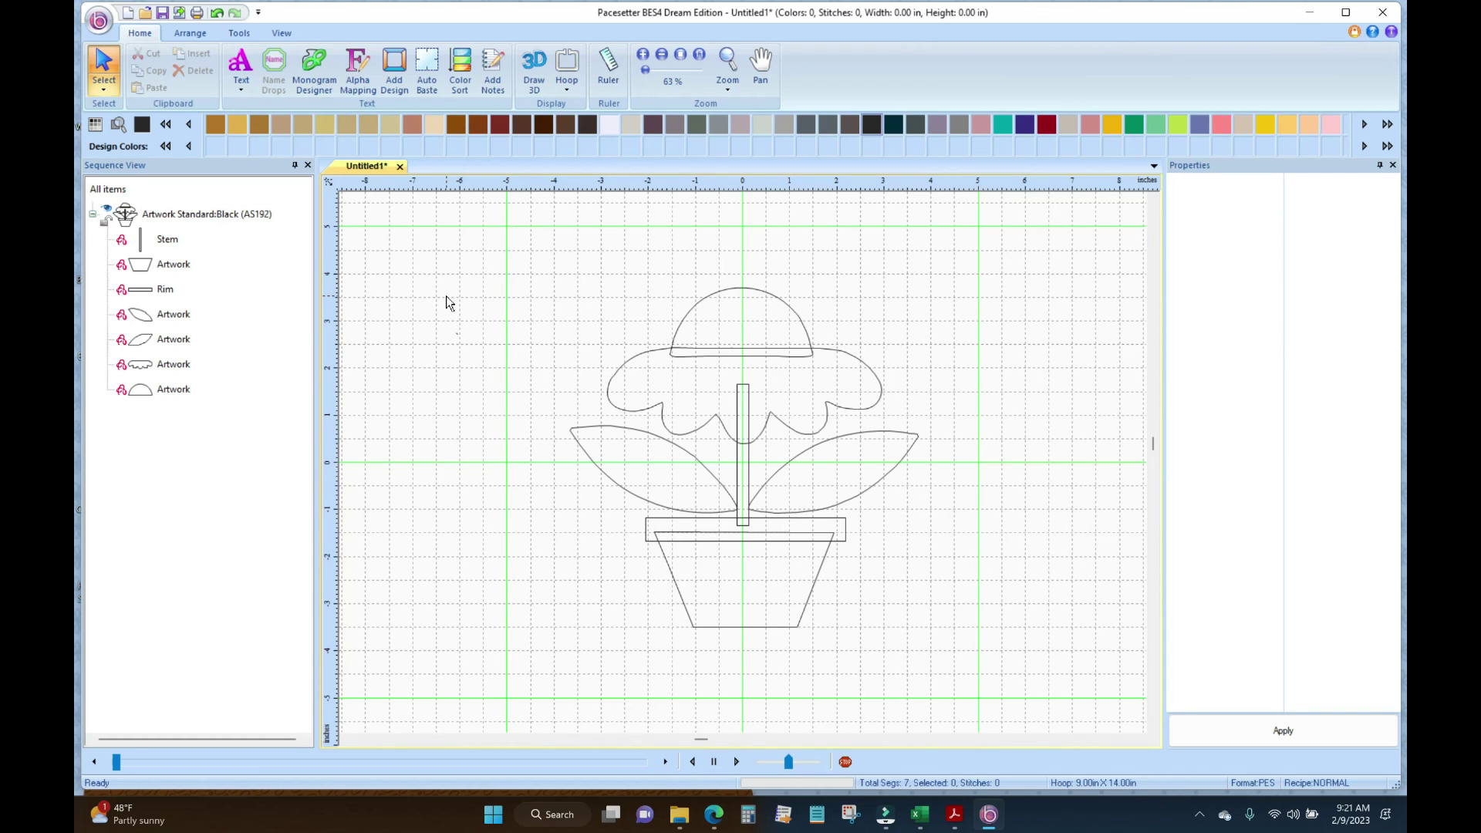
Centre the complete potted flower on the design page and convert all its shapes to appliqué.
key("ctrl+a")
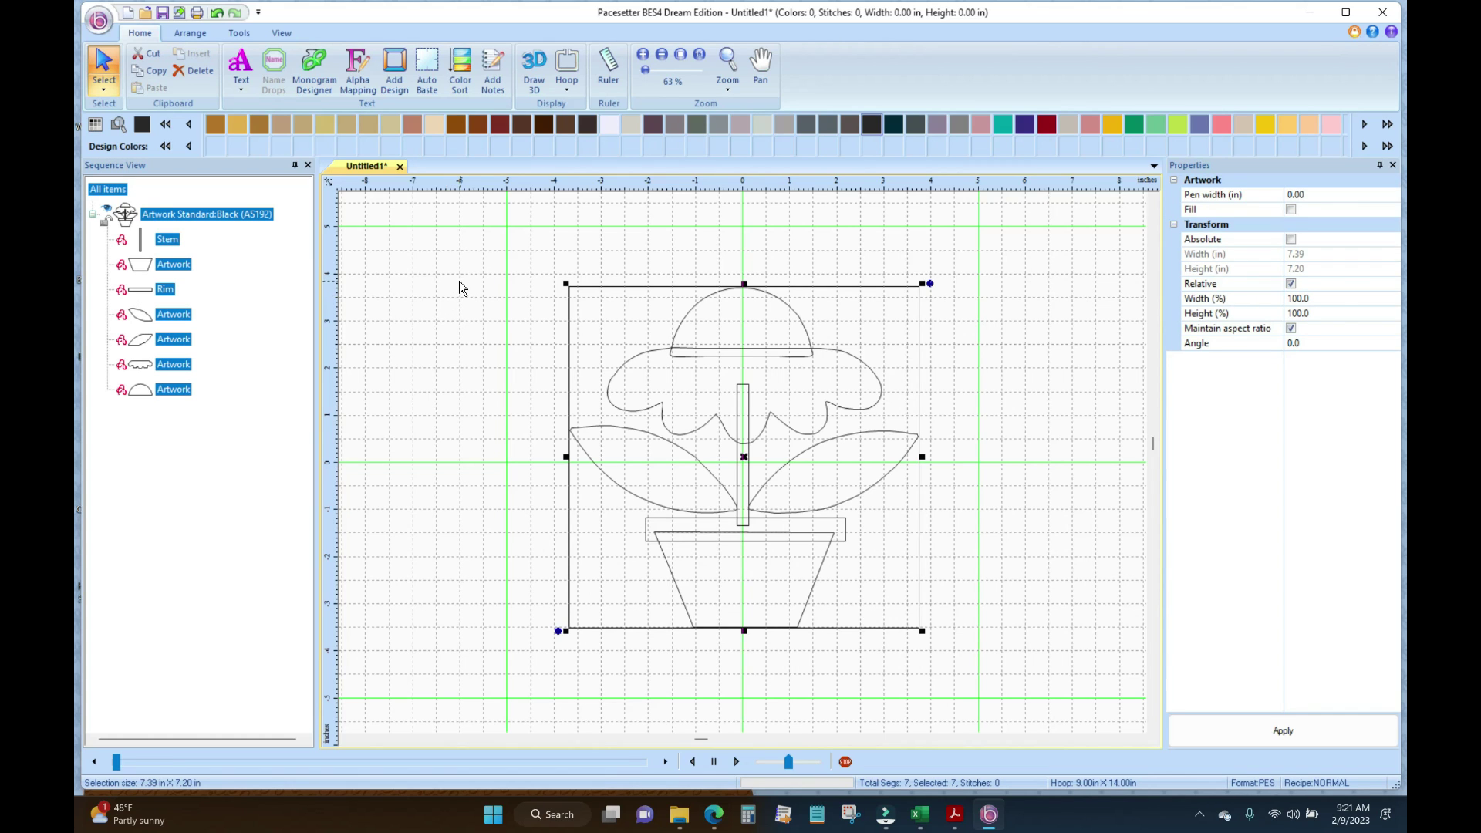
left_click(202, 35)
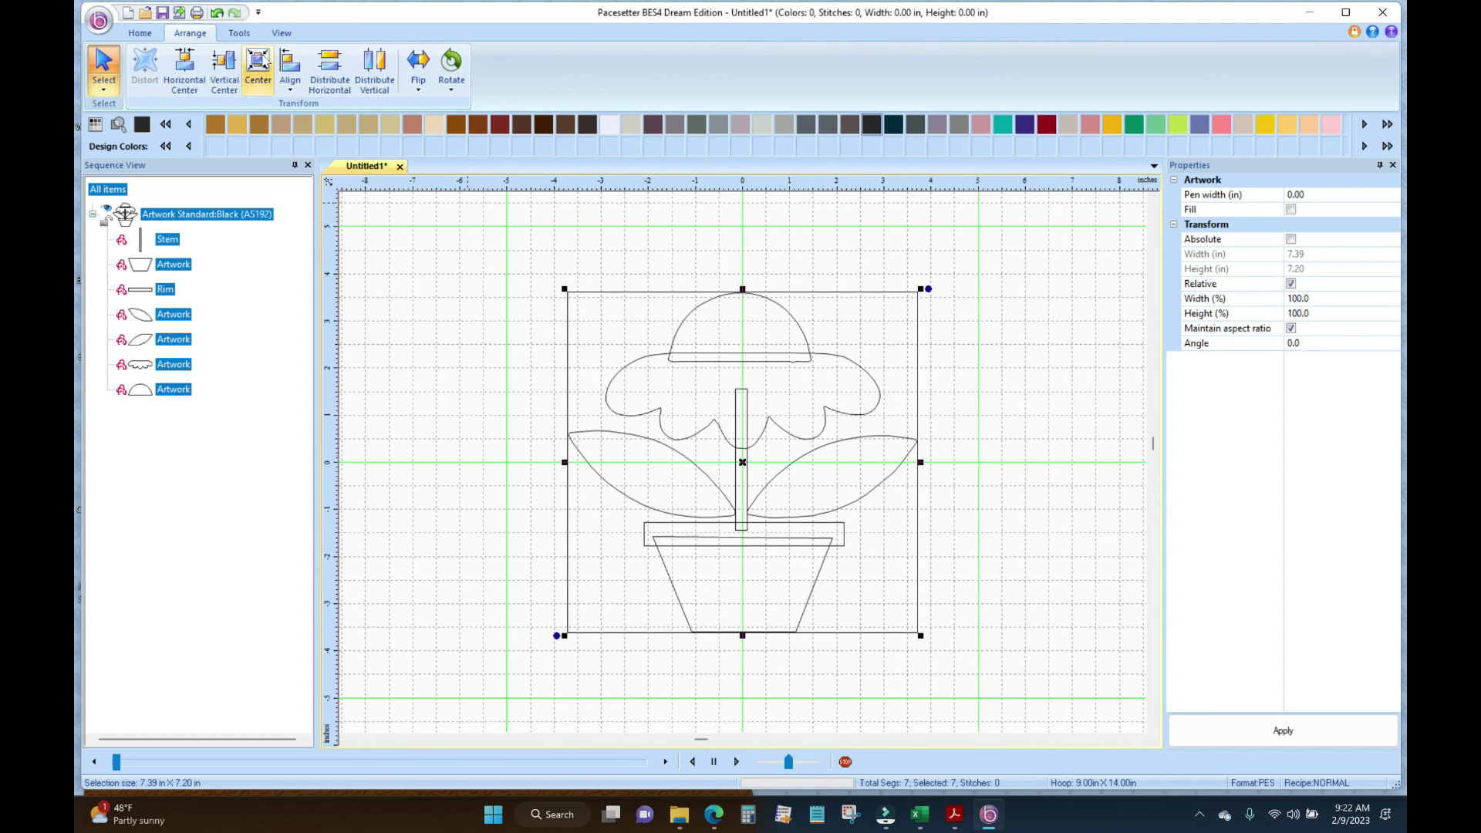
left_click(240, 34)
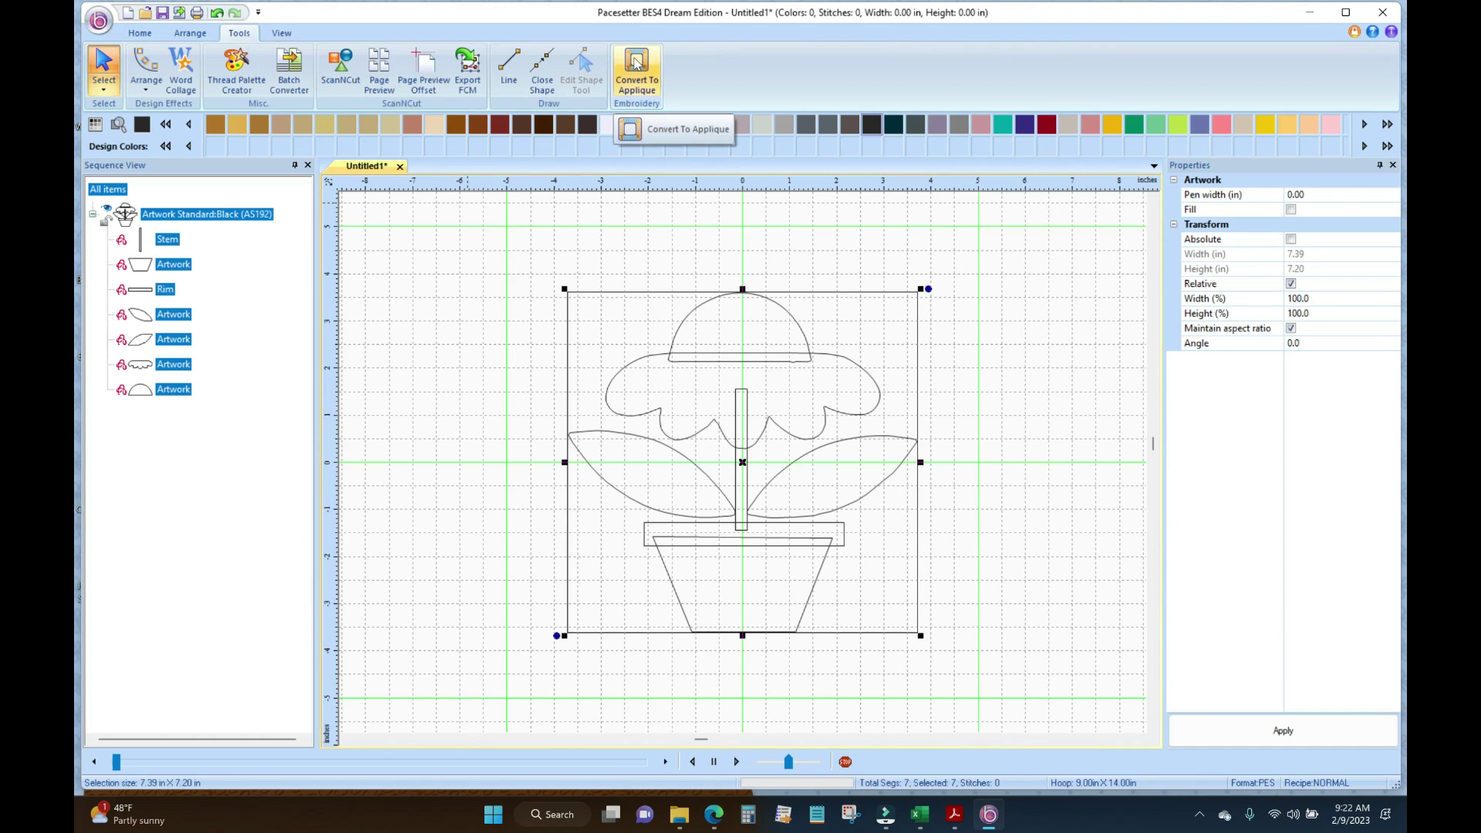
left_click(637, 63)
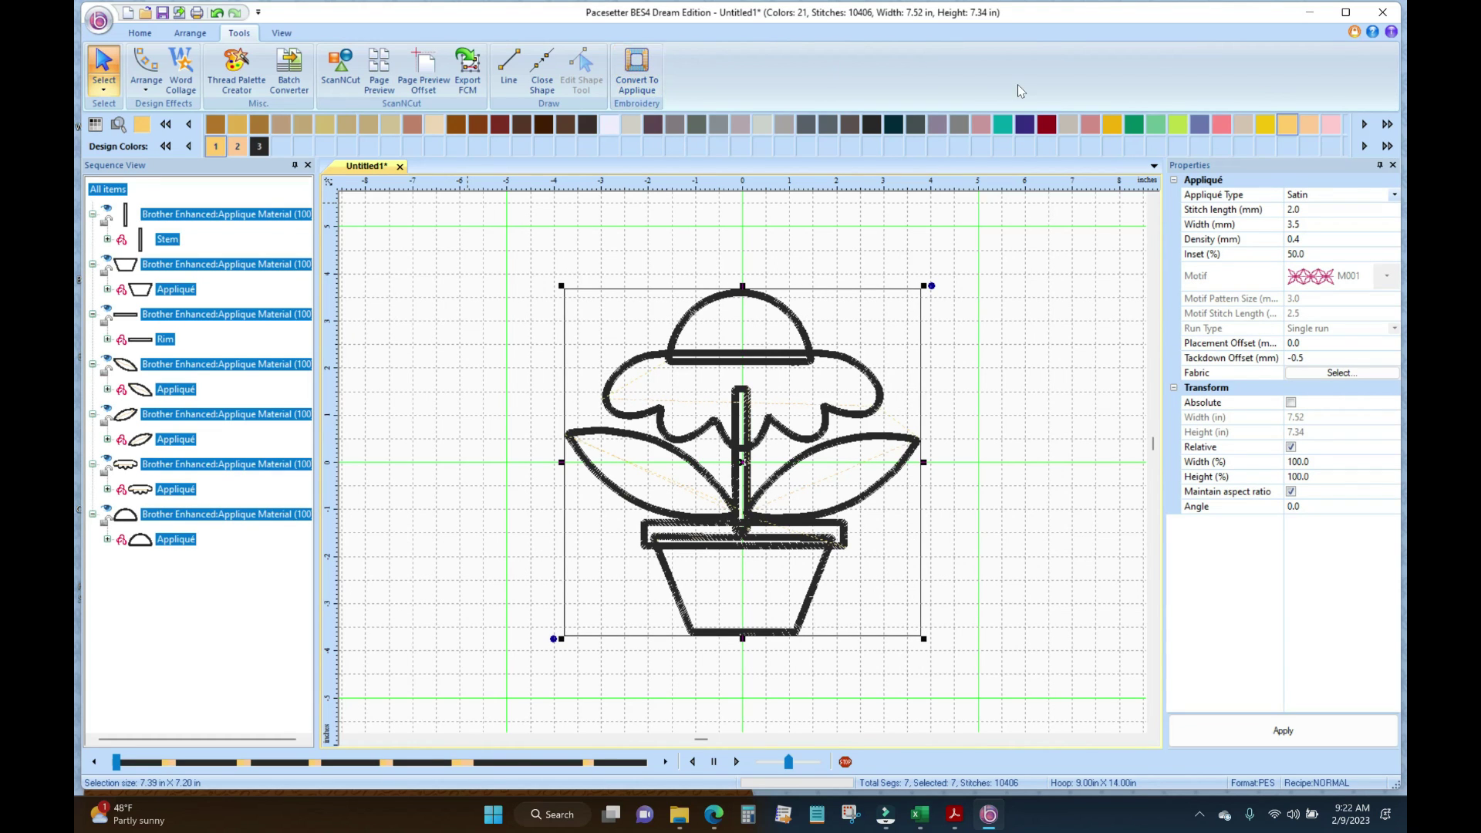
Set the appliqué type of all shapes to Blanket and apply it.
left_click(1394, 196)
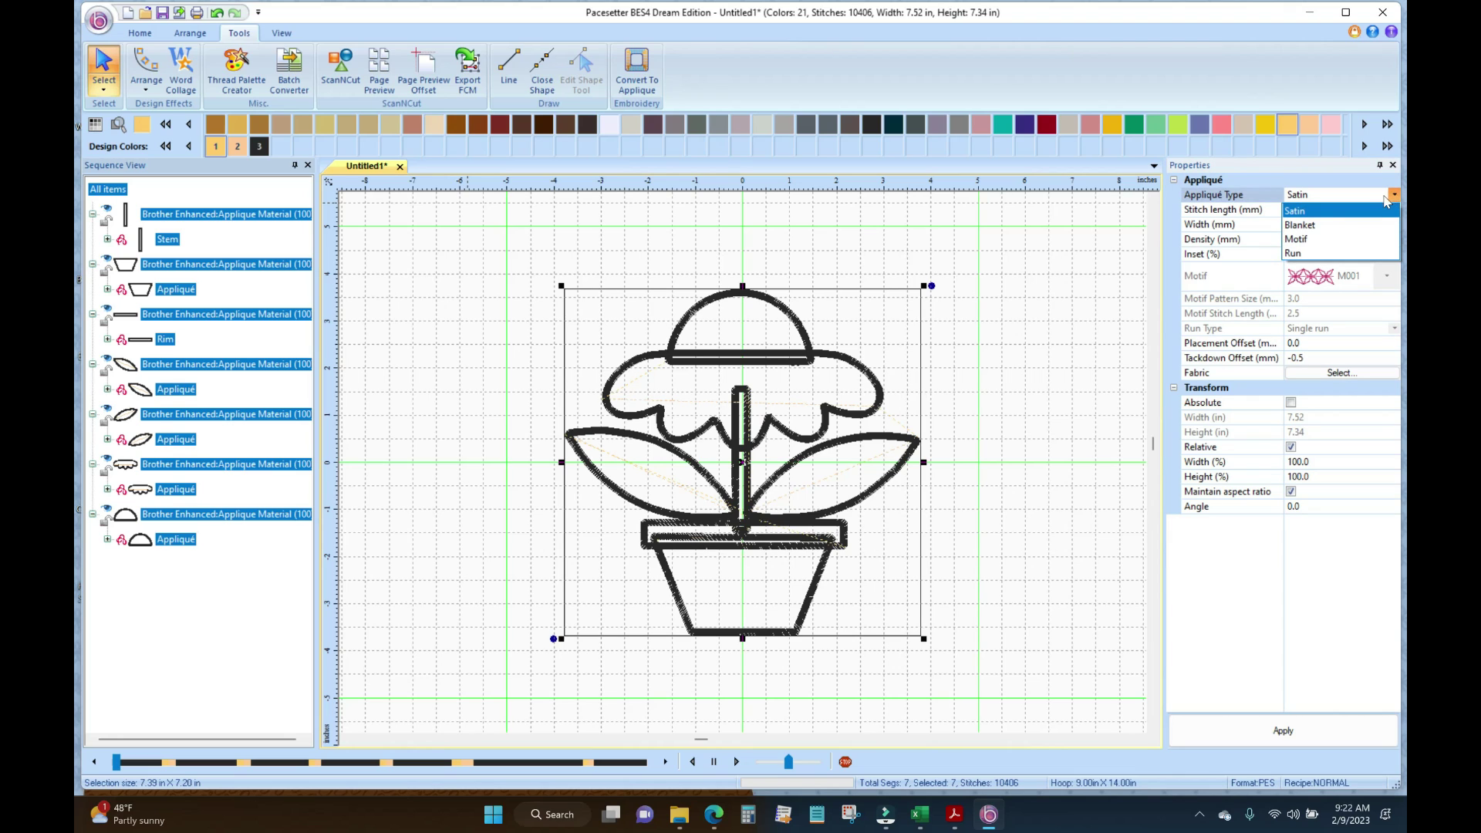
left_click(1330, 225)
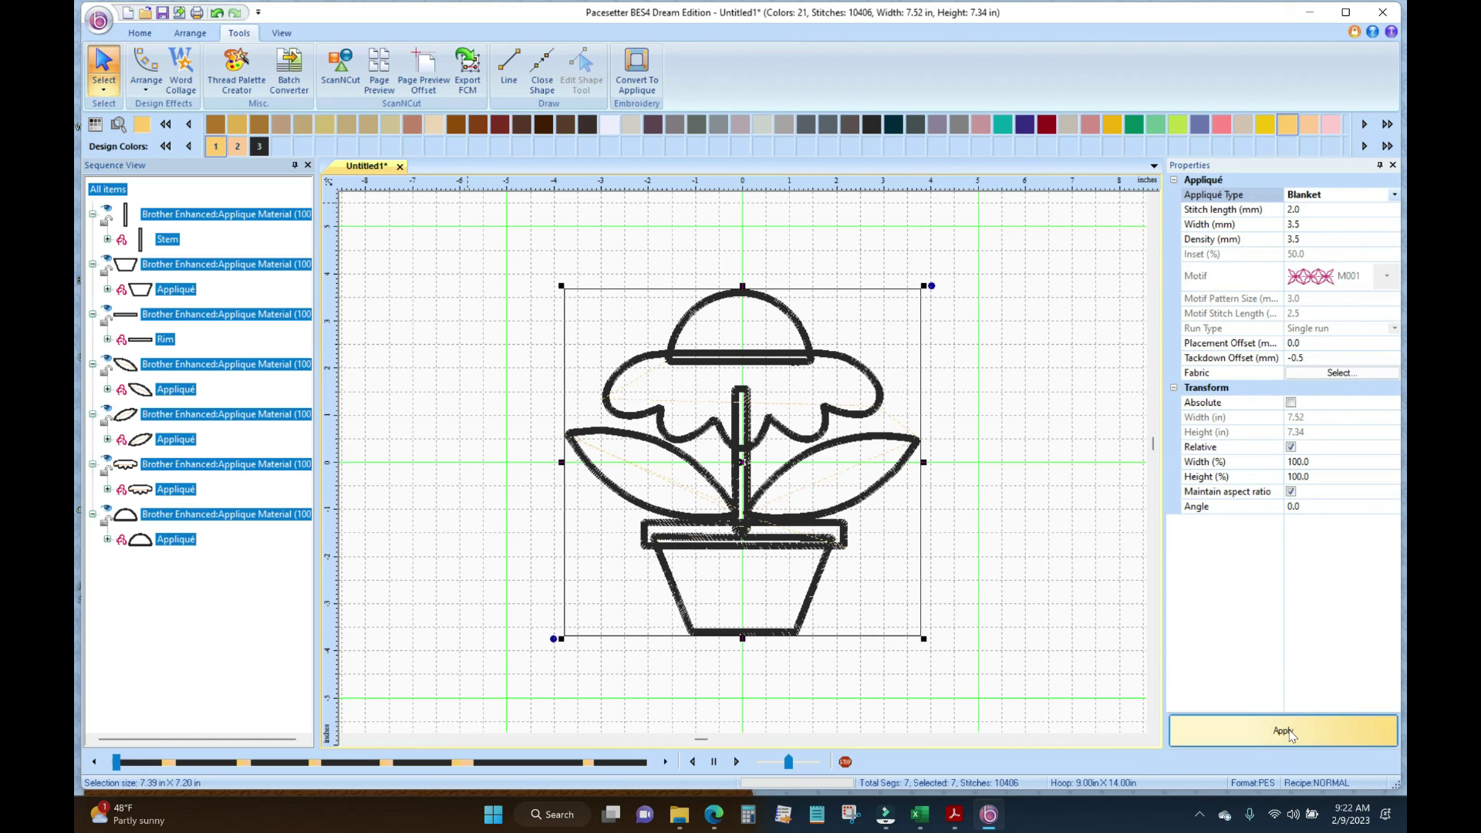
left_click(1284, 731)
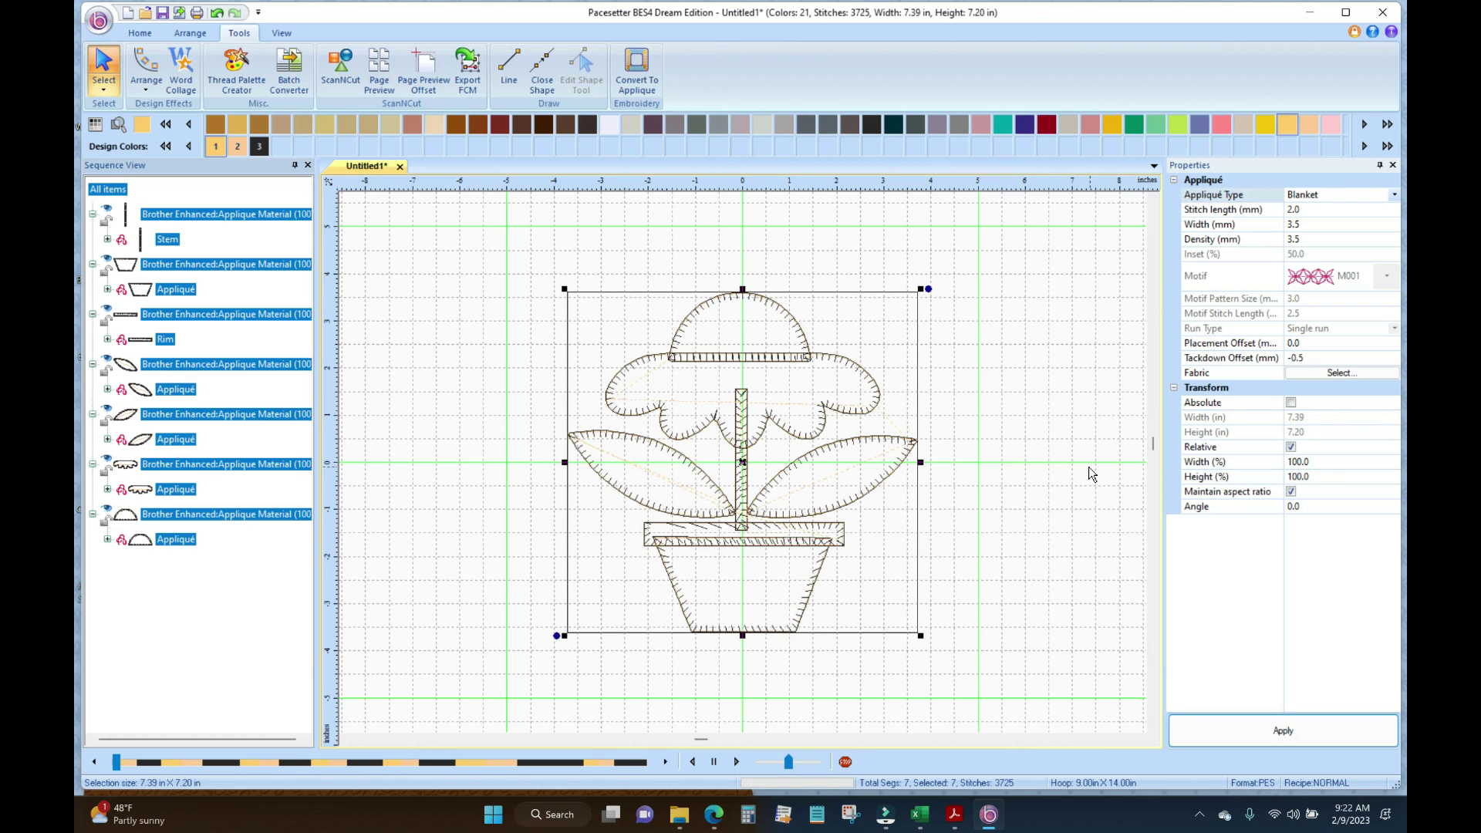
left_click(1062, 461)
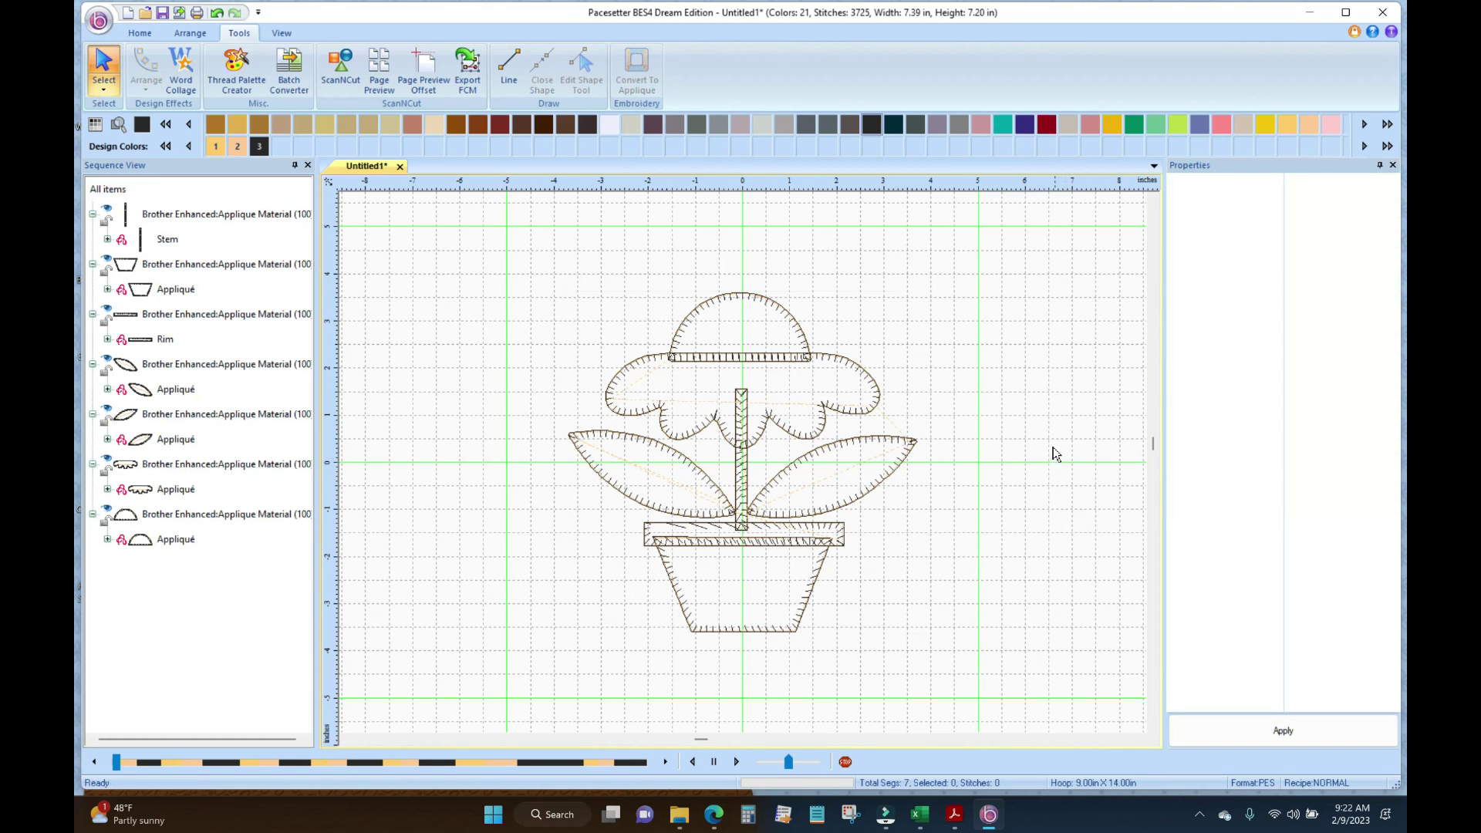
Set the Stem appliqué's stitch length to 1.5 mm and its width to 1 mm.
left_click(168, 241)
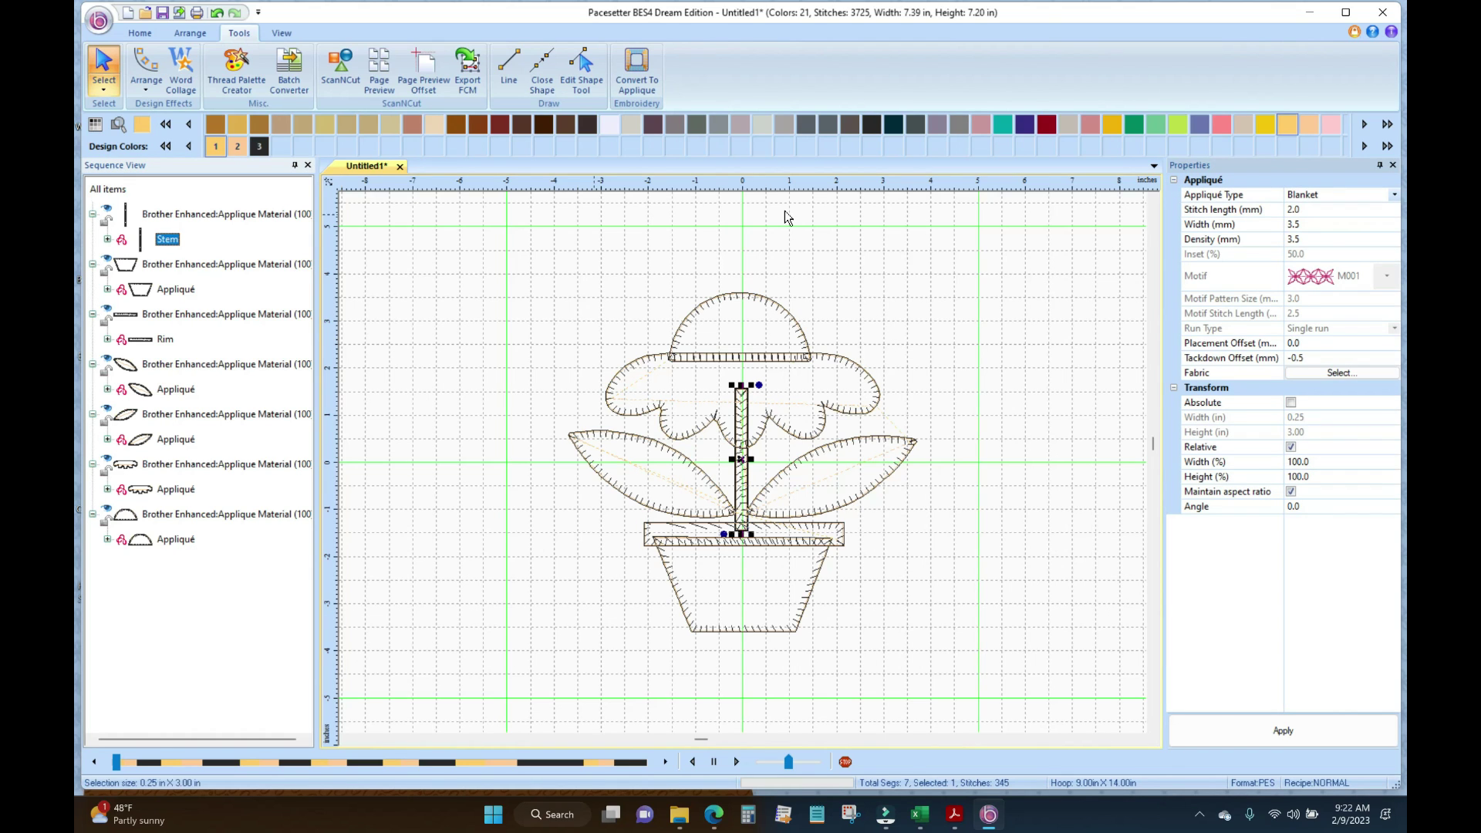
left_click(1308, 211)
key("shift+Home")
type("1")
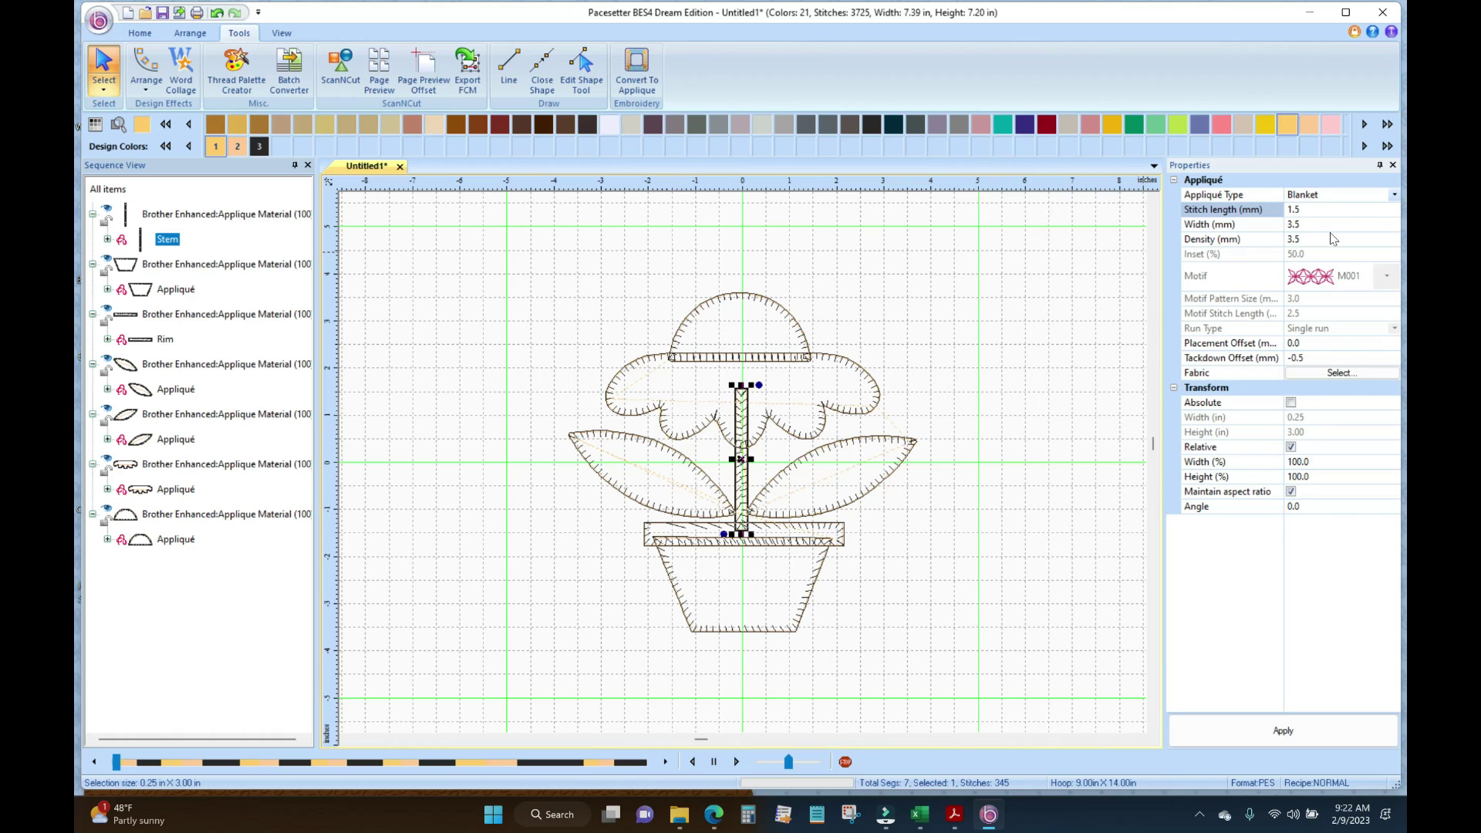
left_click(1271, 225)
type("1")
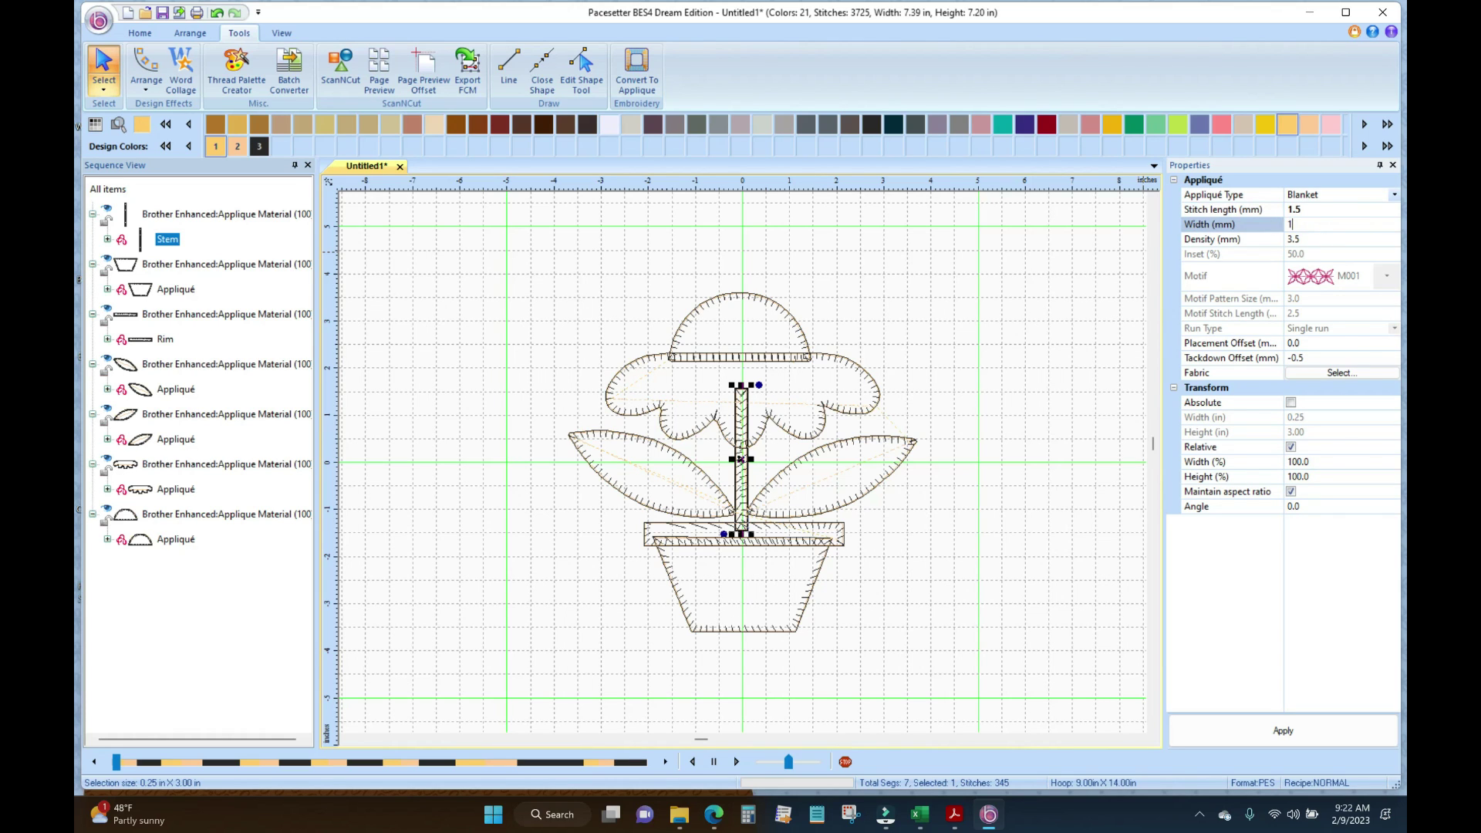
key("Return")
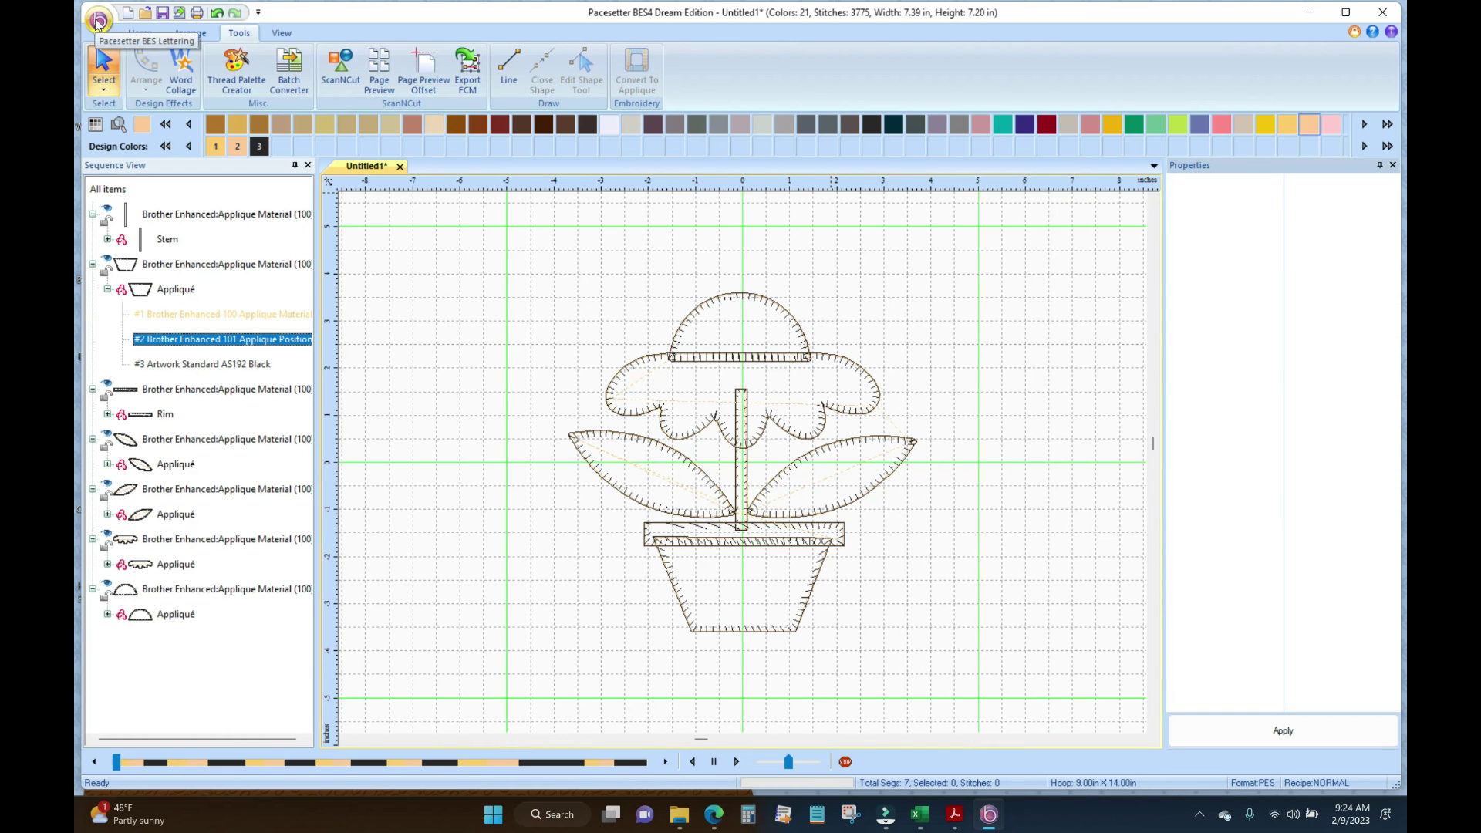
Save the design as BlueConeFlower in the CalicoGarden folder as a Pacesetter Outline (BRF) file.
left_click(98, 20)
left_click(146, 229)
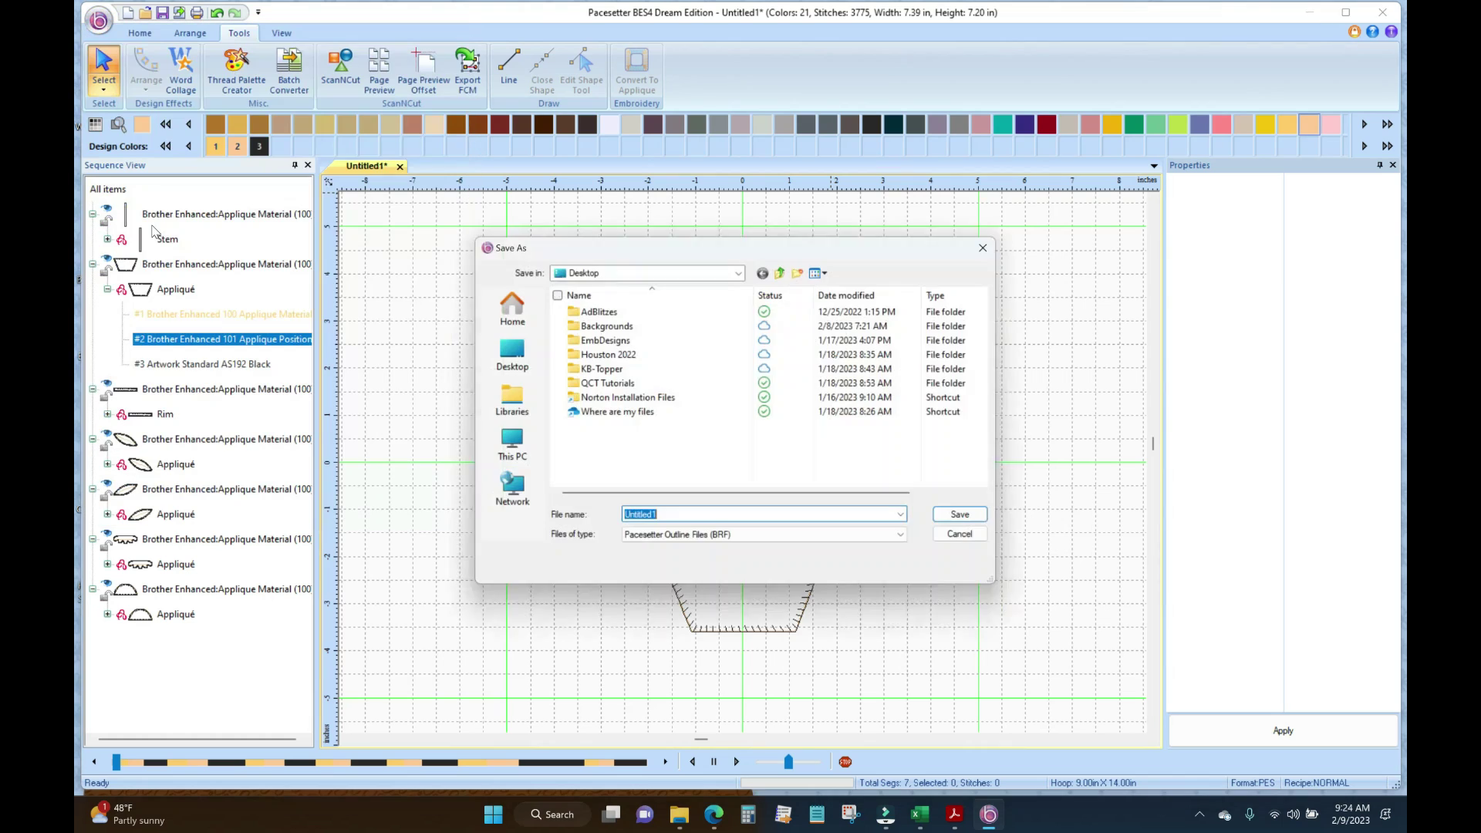
type("BlueConeFlower")
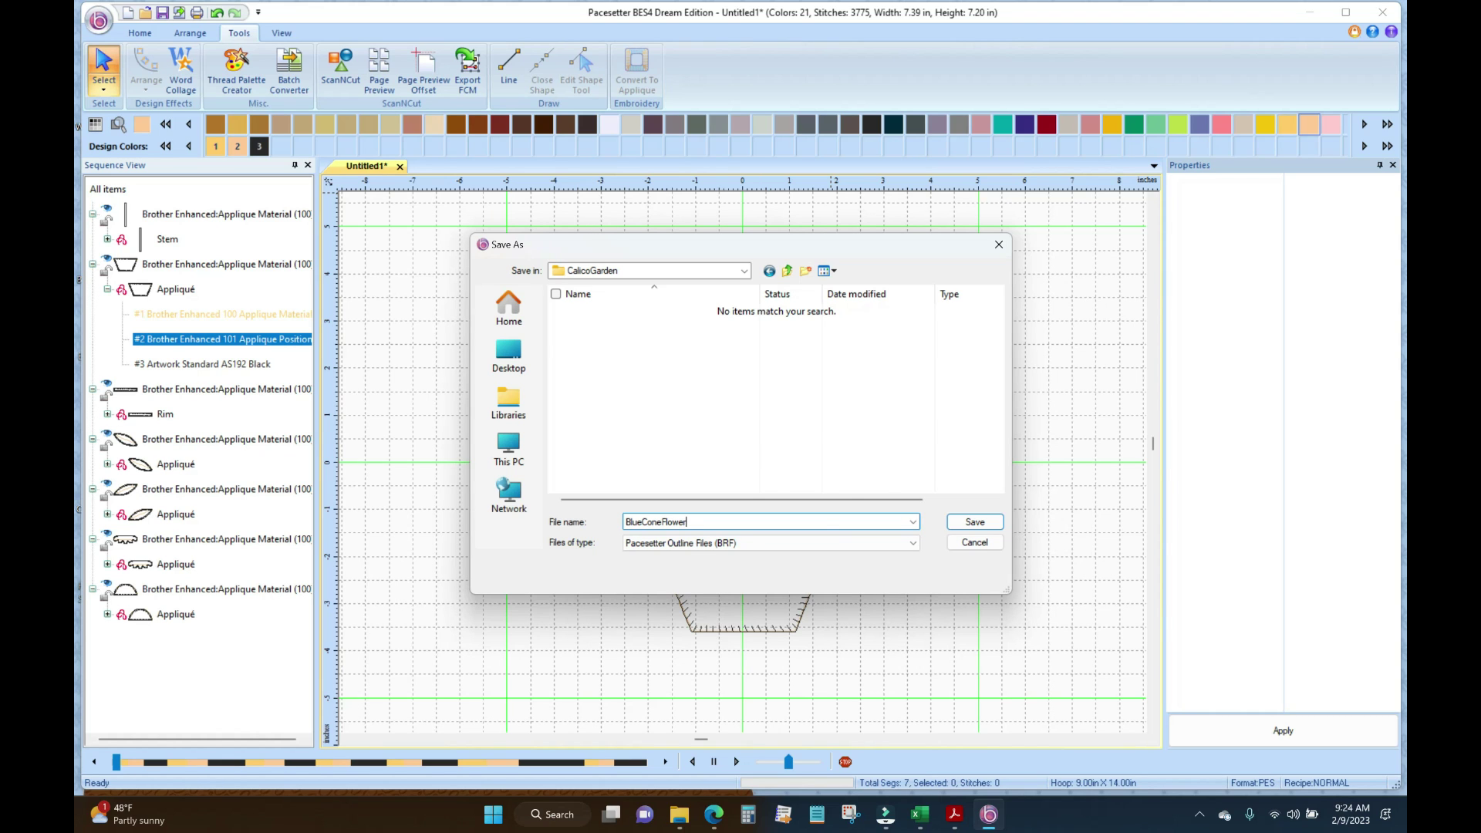
key("Return")
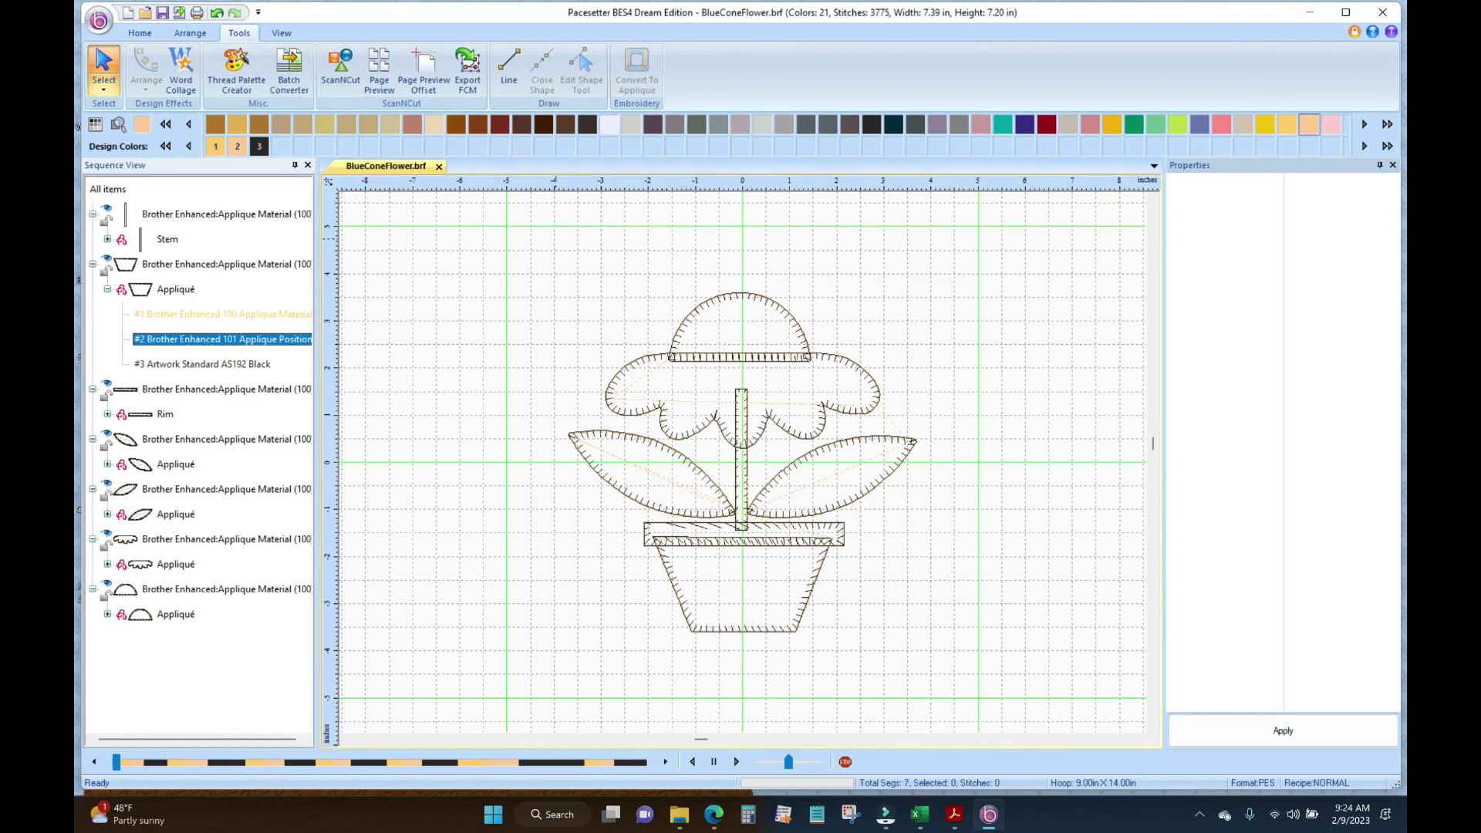
Save a copy of the design as BlueConeFlower in the CalicoGarden folder in Brother/Baby Lock/Bernina (PES v10) format.
left_click(98, 22)
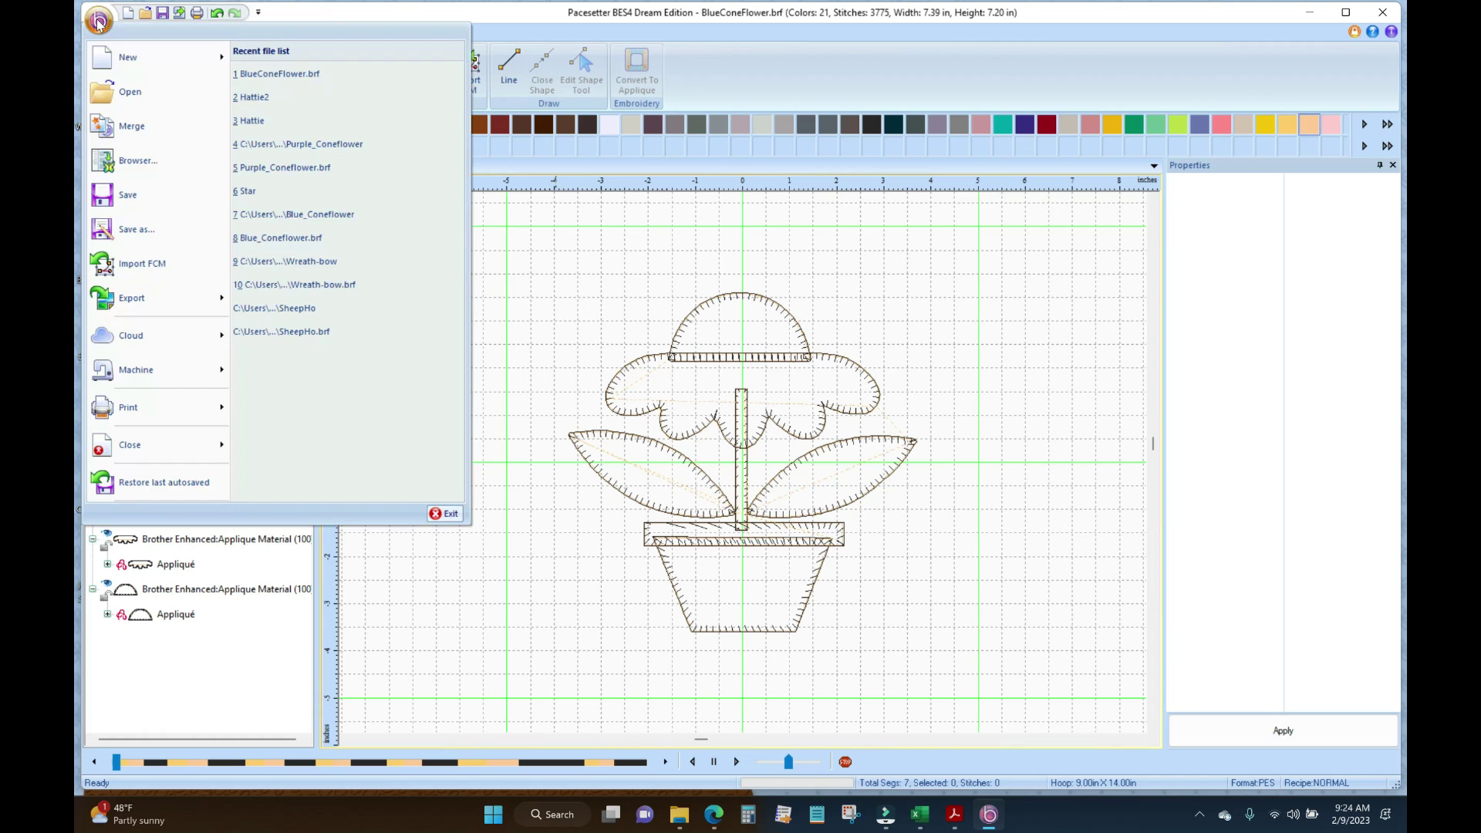
left_click(125, 230)
left_click(914, 544)
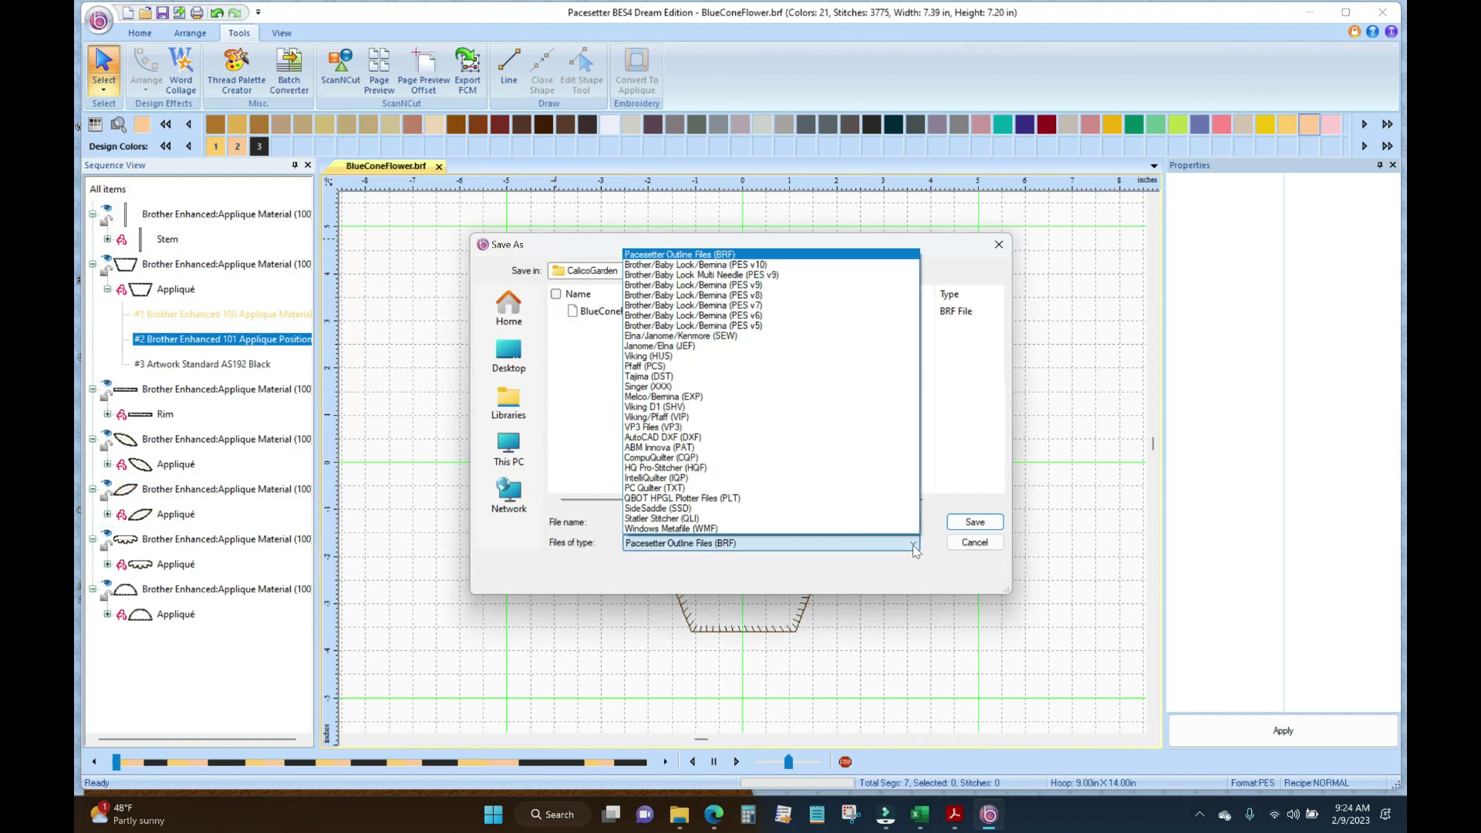
left_click(673, 265)
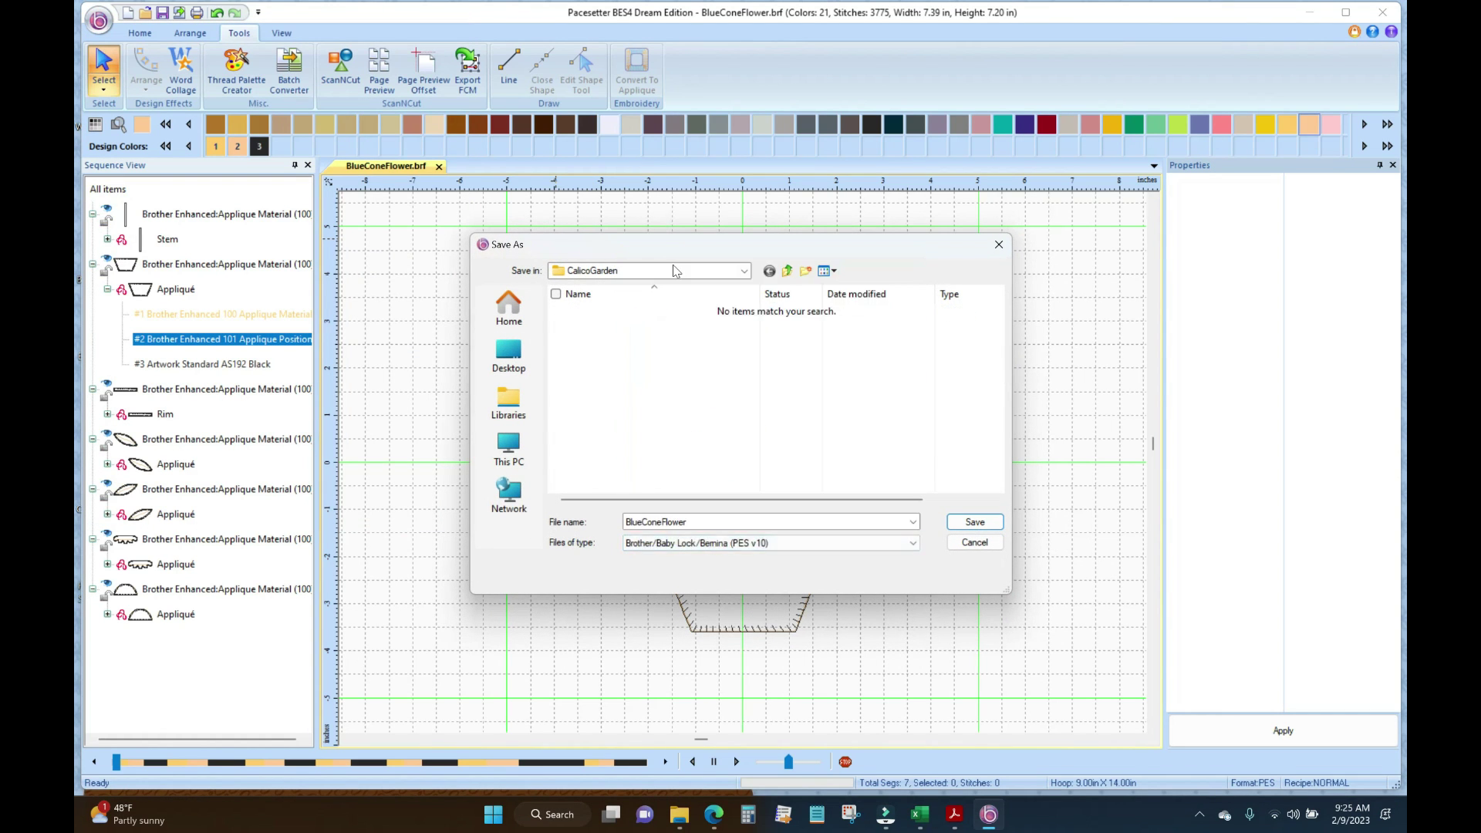
left_click(975, 523)
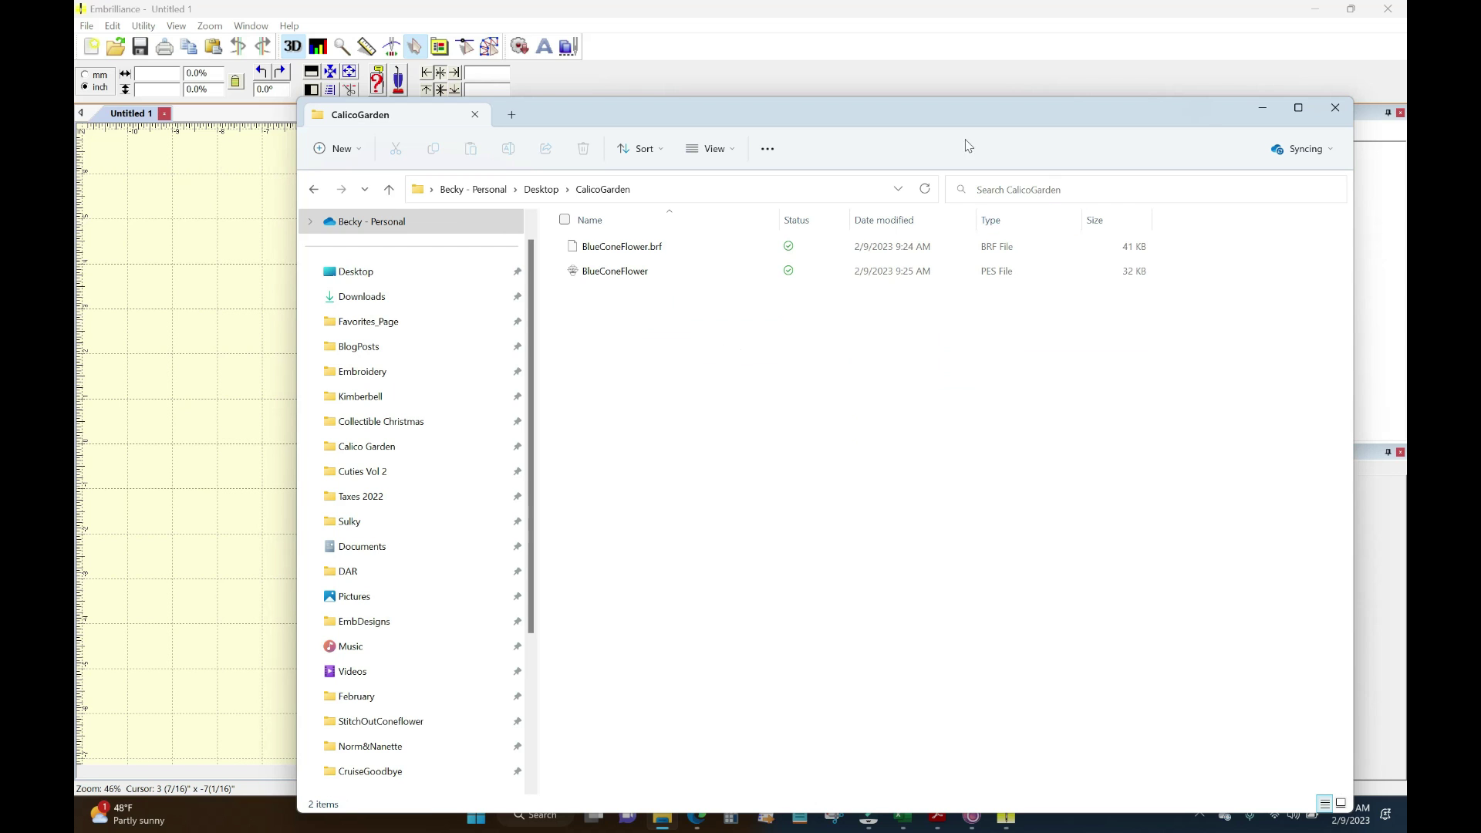
Switch to Embrilliance, load the BlueConeFlower PES file from the CalicoGarden folder into the untitled design, and minimize the folder window.
left_click_drag(871, 120, 1336, 109)
left_click(1107, 262)
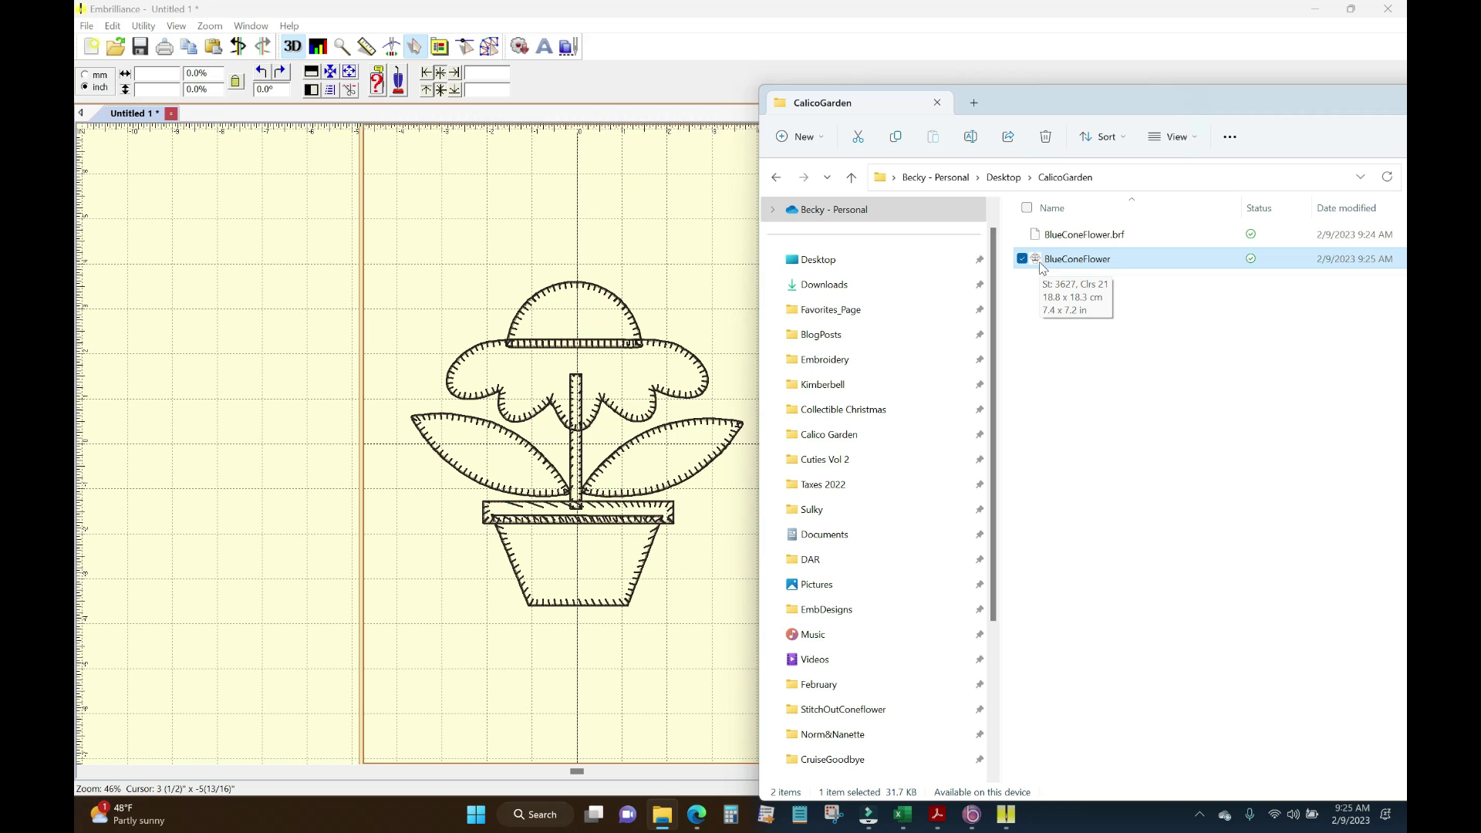
left_click_drag(1154, 122, 1243, 182)
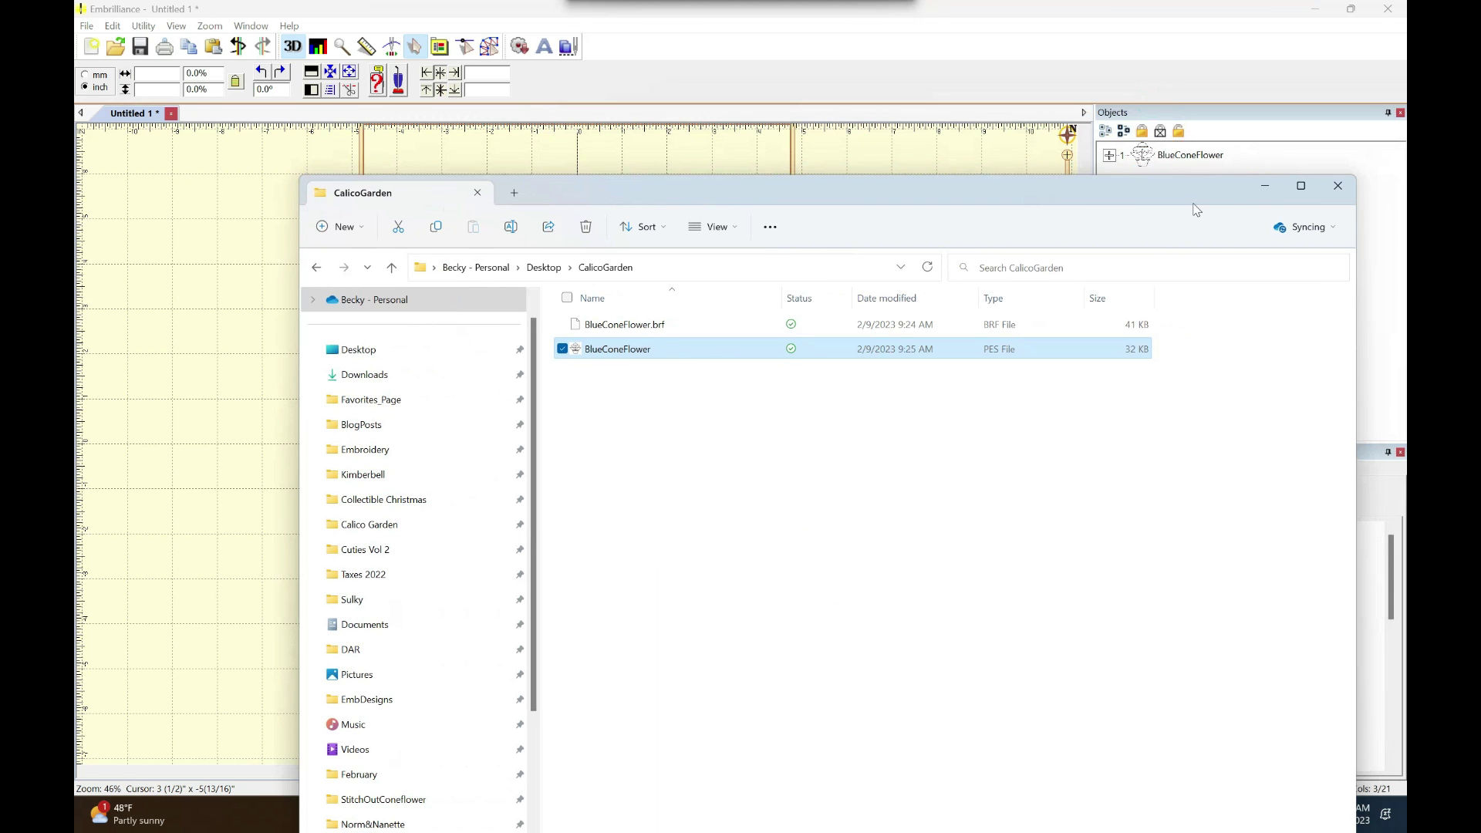
left_click(1266, 188)
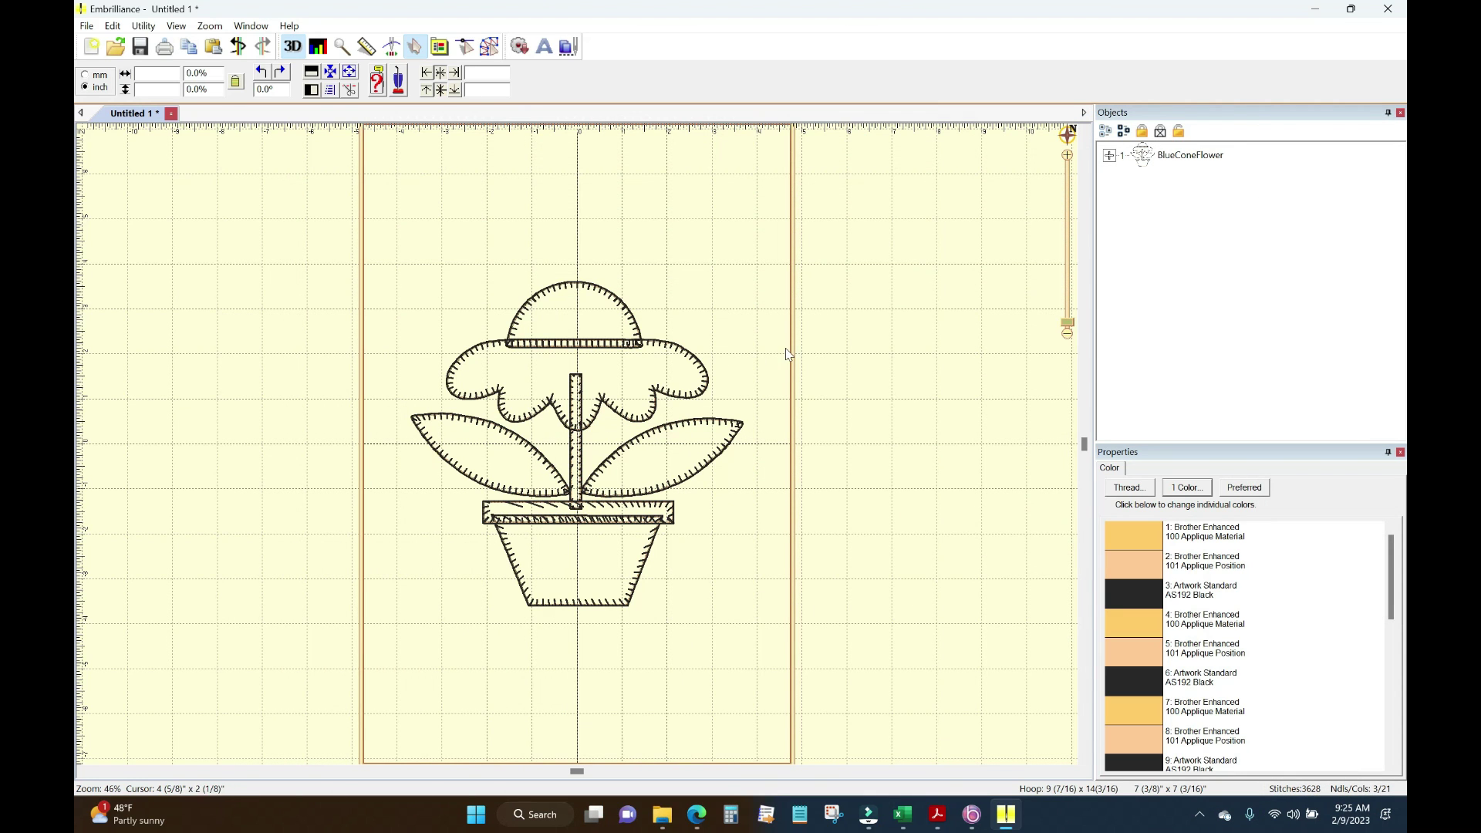
Expand the BlueConeFlower design and delete the Applique Position stitch lines of the stem, pot, rim and both leaves.
left_click(1109, 156)
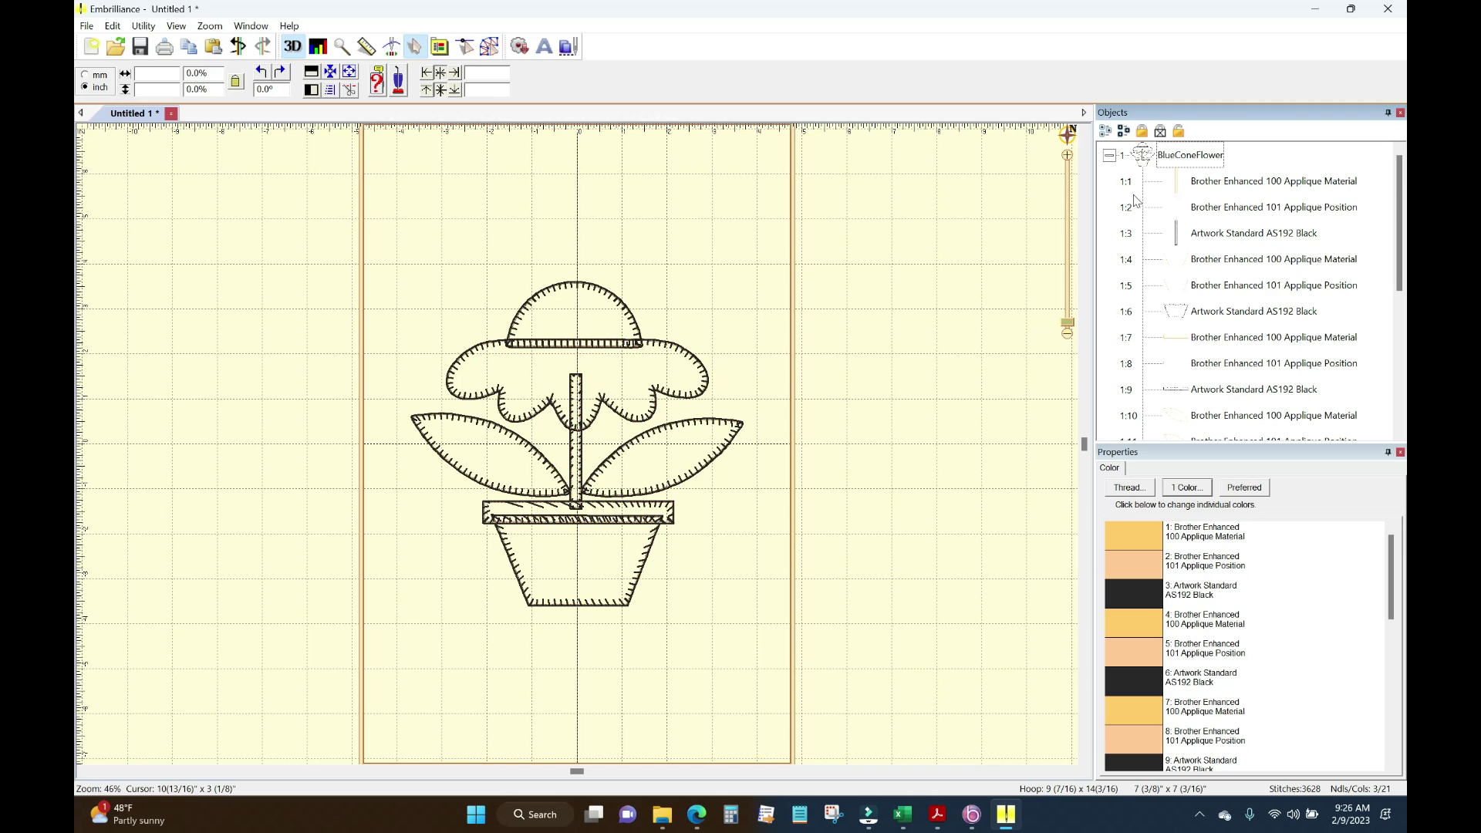
left_click(1237, 185)
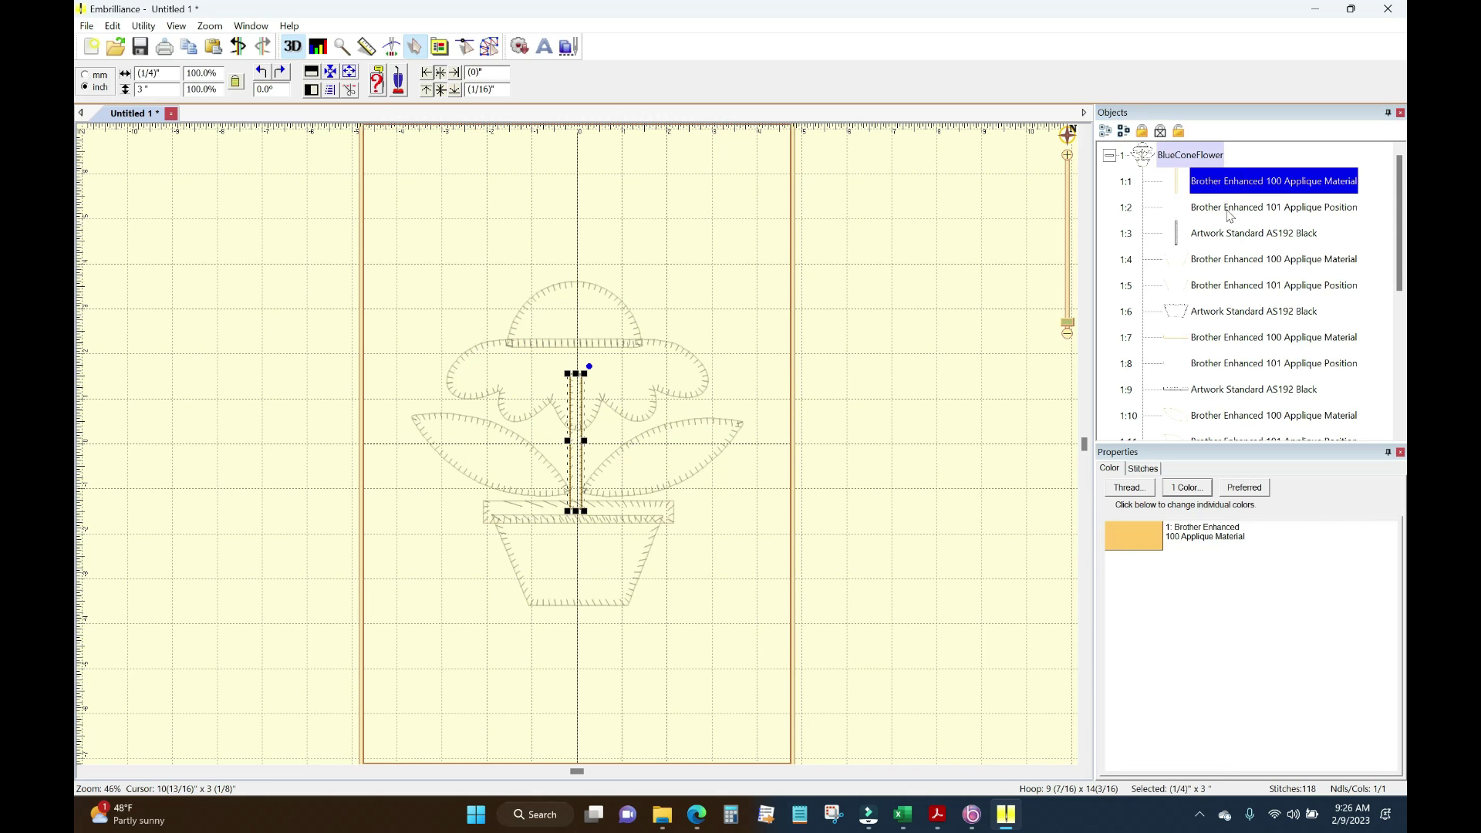
left_click(1228, 211)
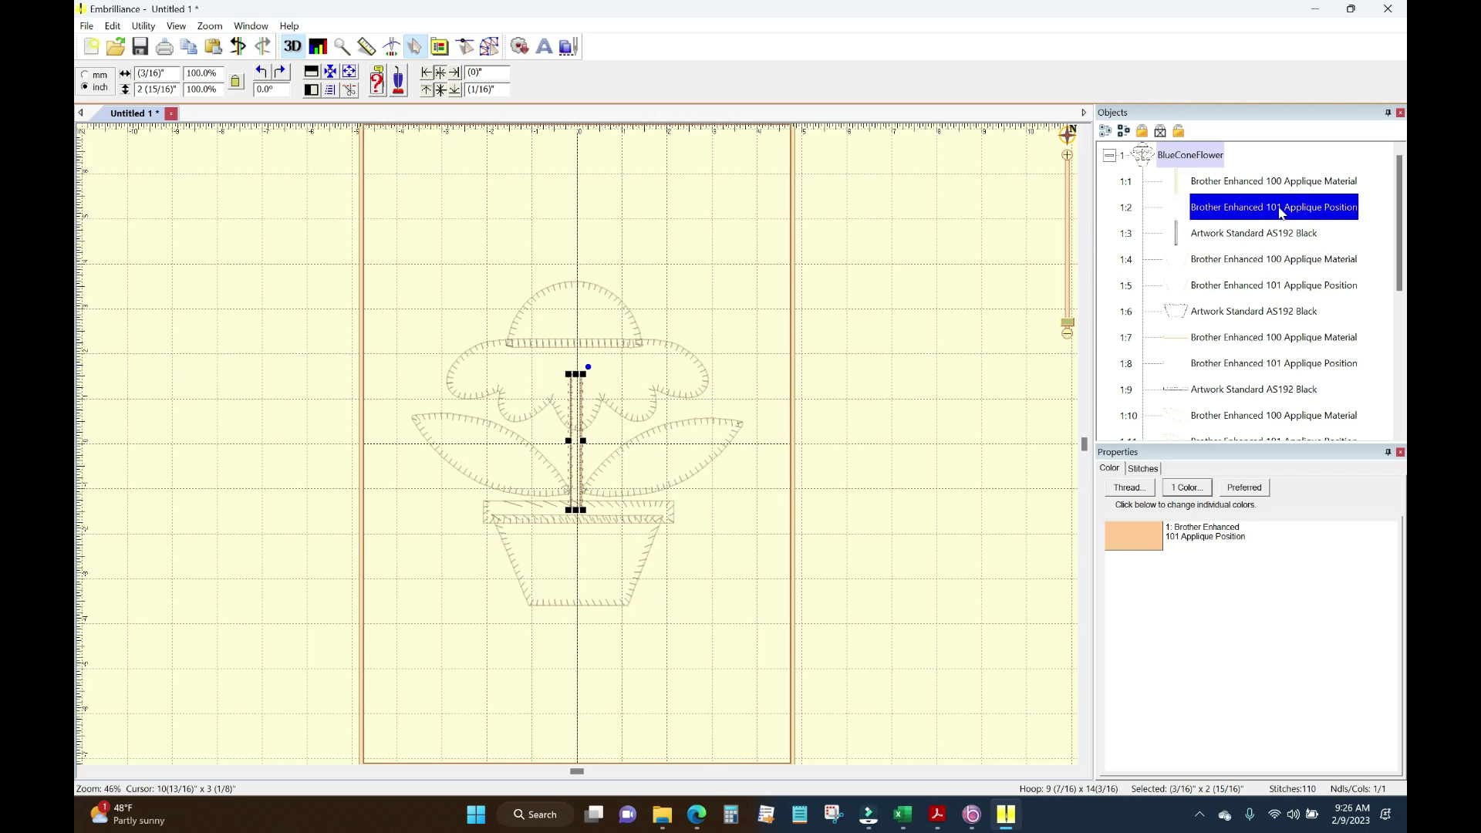
left_click_drag(1278, 212, 1267, 264)
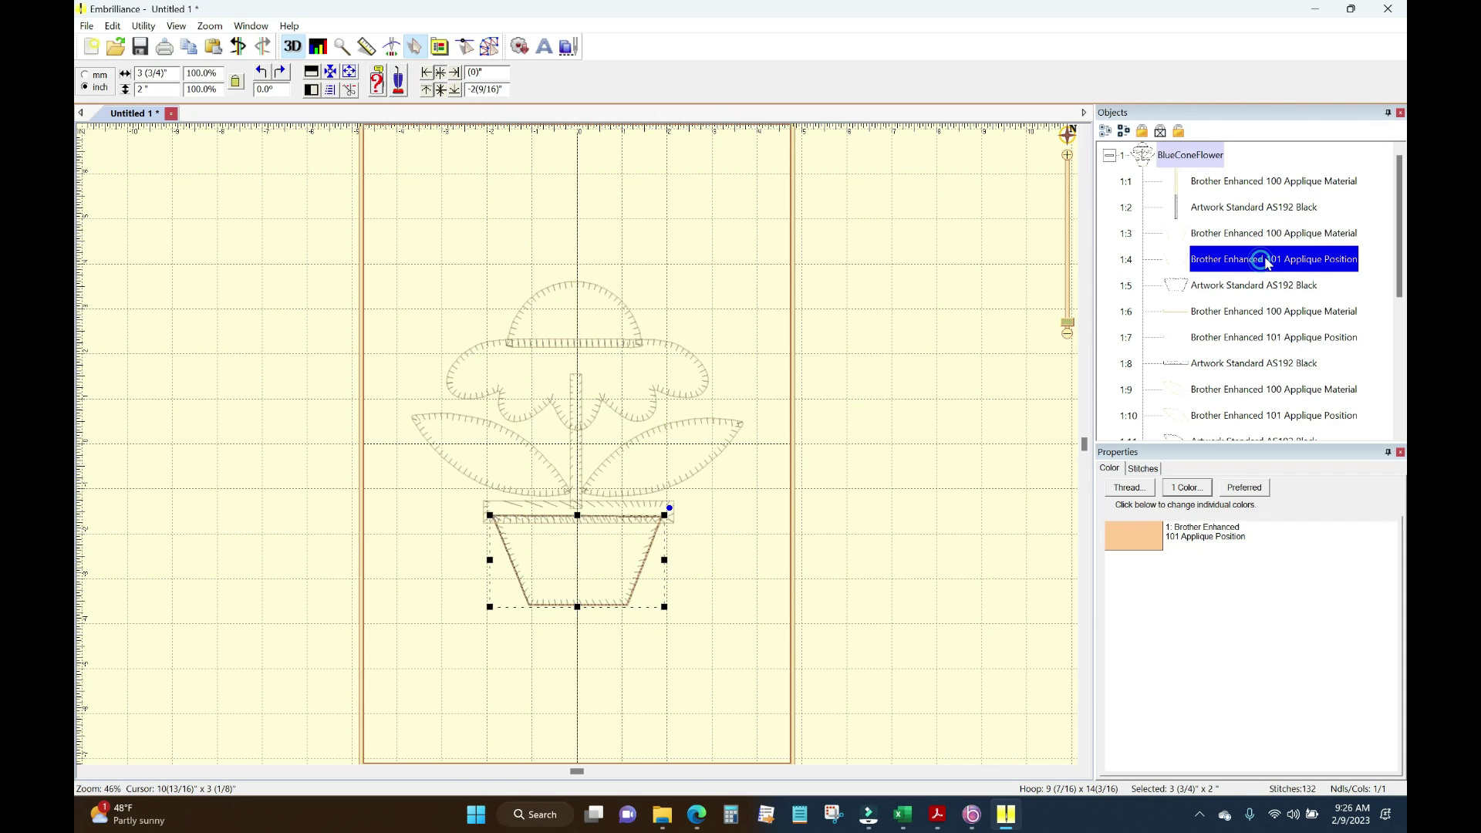
left_click_drag(1267, 264, 1271, 417)
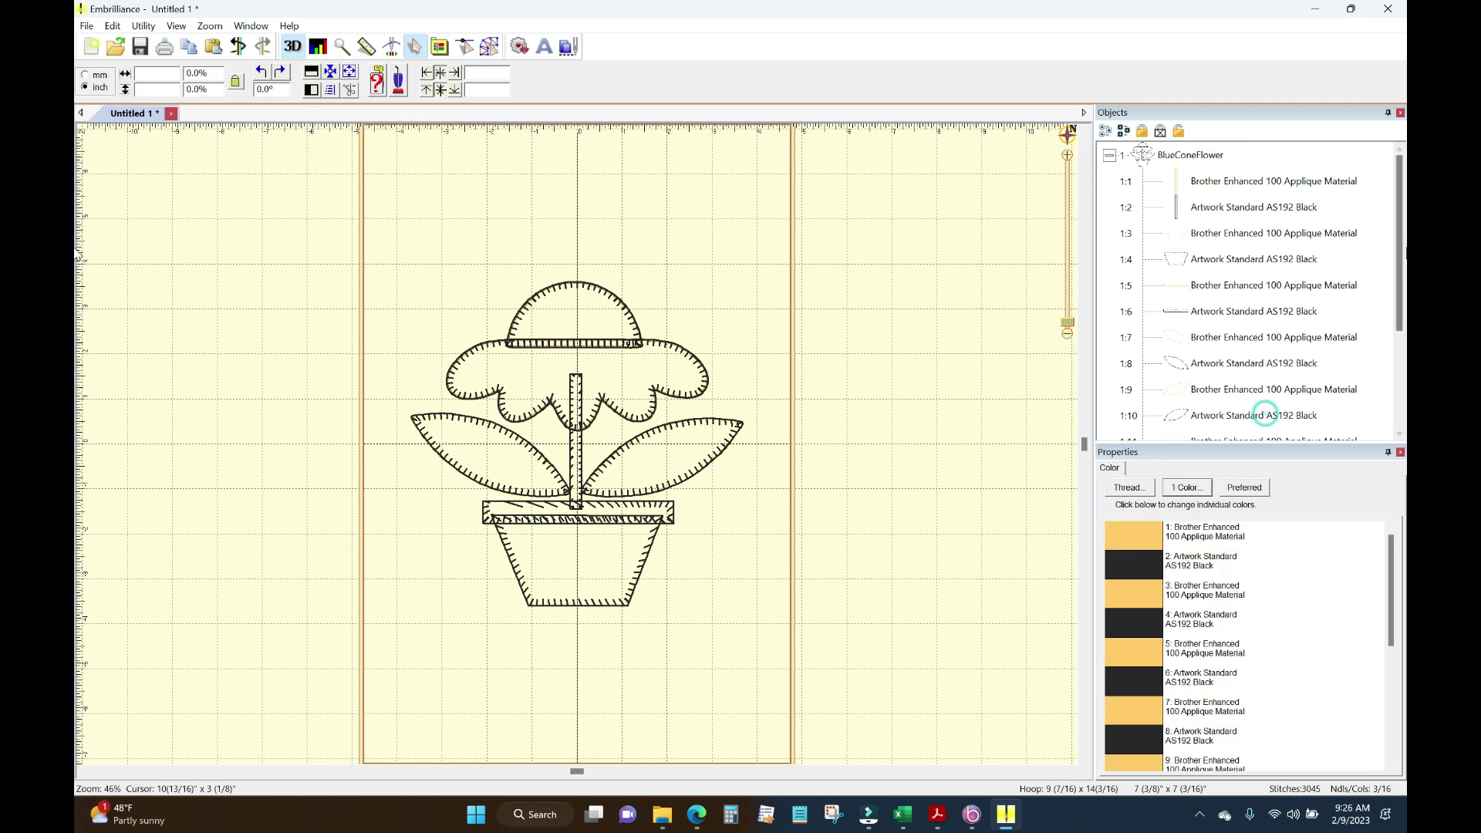
Delete the two remaining Applique Position stitch lines, those of the petals and the flower's domed centre.
left_click_drag(1397, 245, 1401, 327)
left_click(1267, 337)
key("Delete")
left_click(1259, 393)
key("Delete")
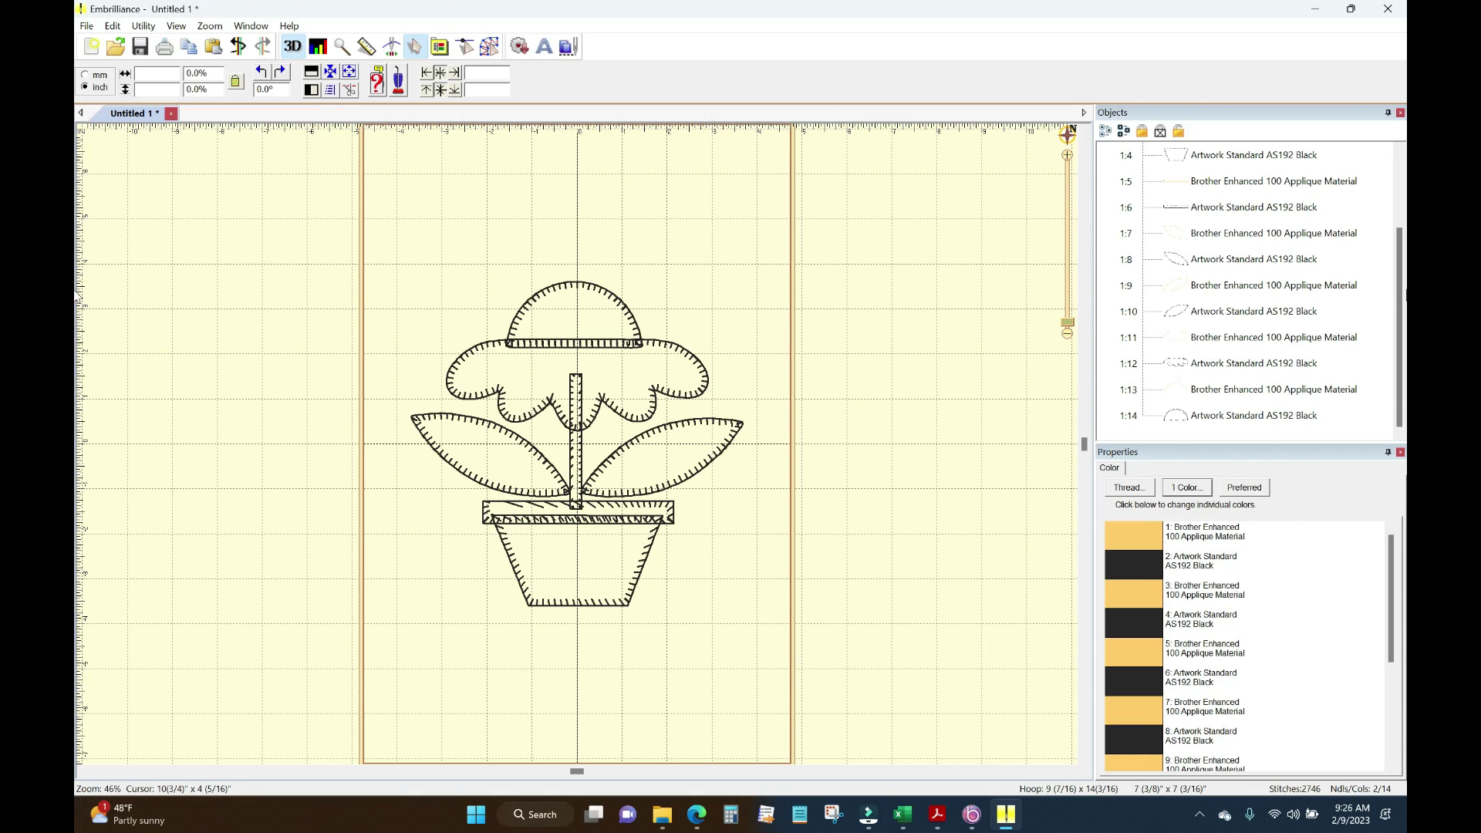
scroll(1402, 305, "up", 2)
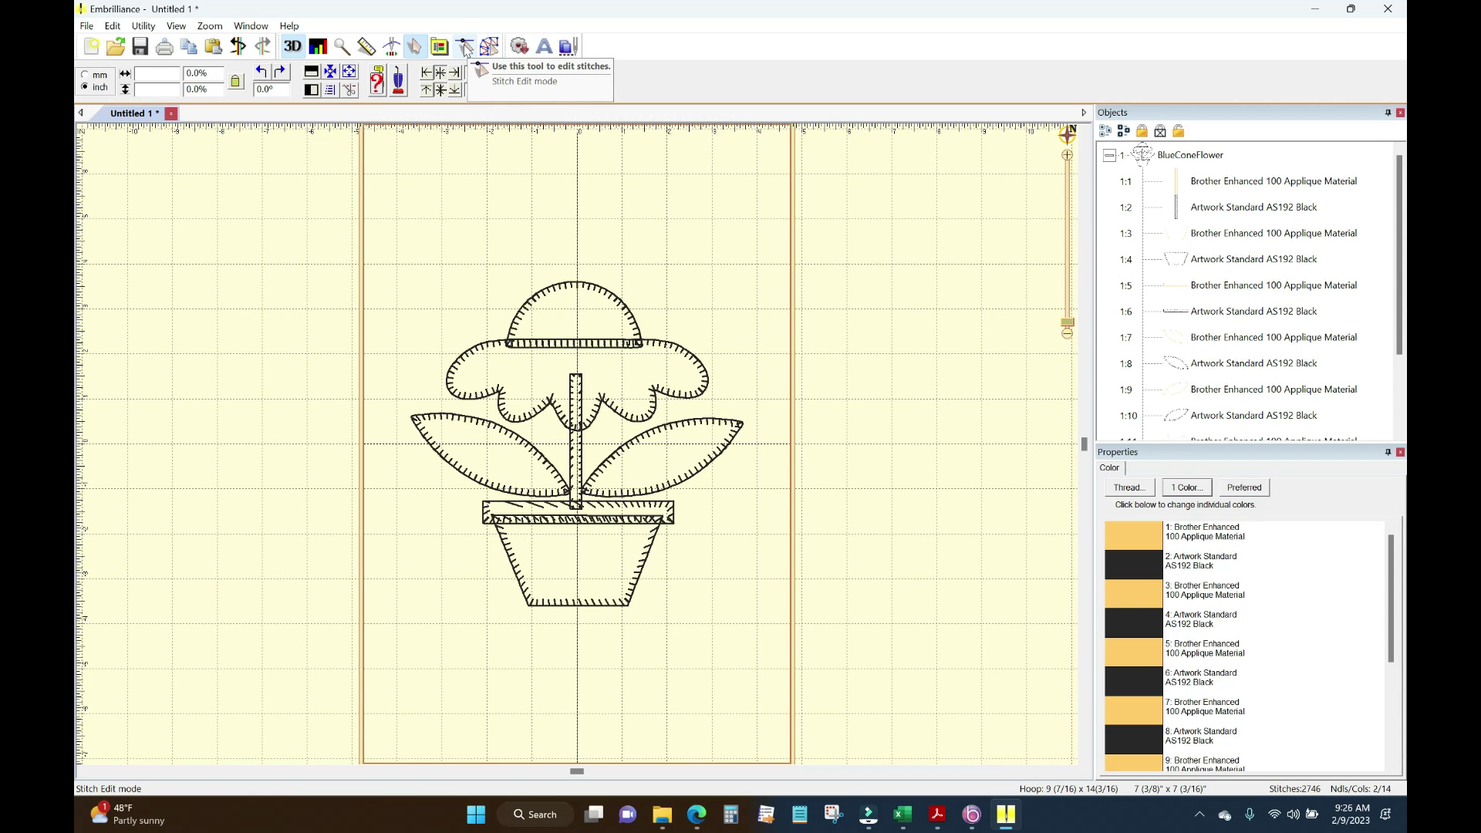
Straighten the slanted blanket stitches along the pot rim's upper edge by moving their stitch points in Stitch Edit mode.
left_click(466, 48)
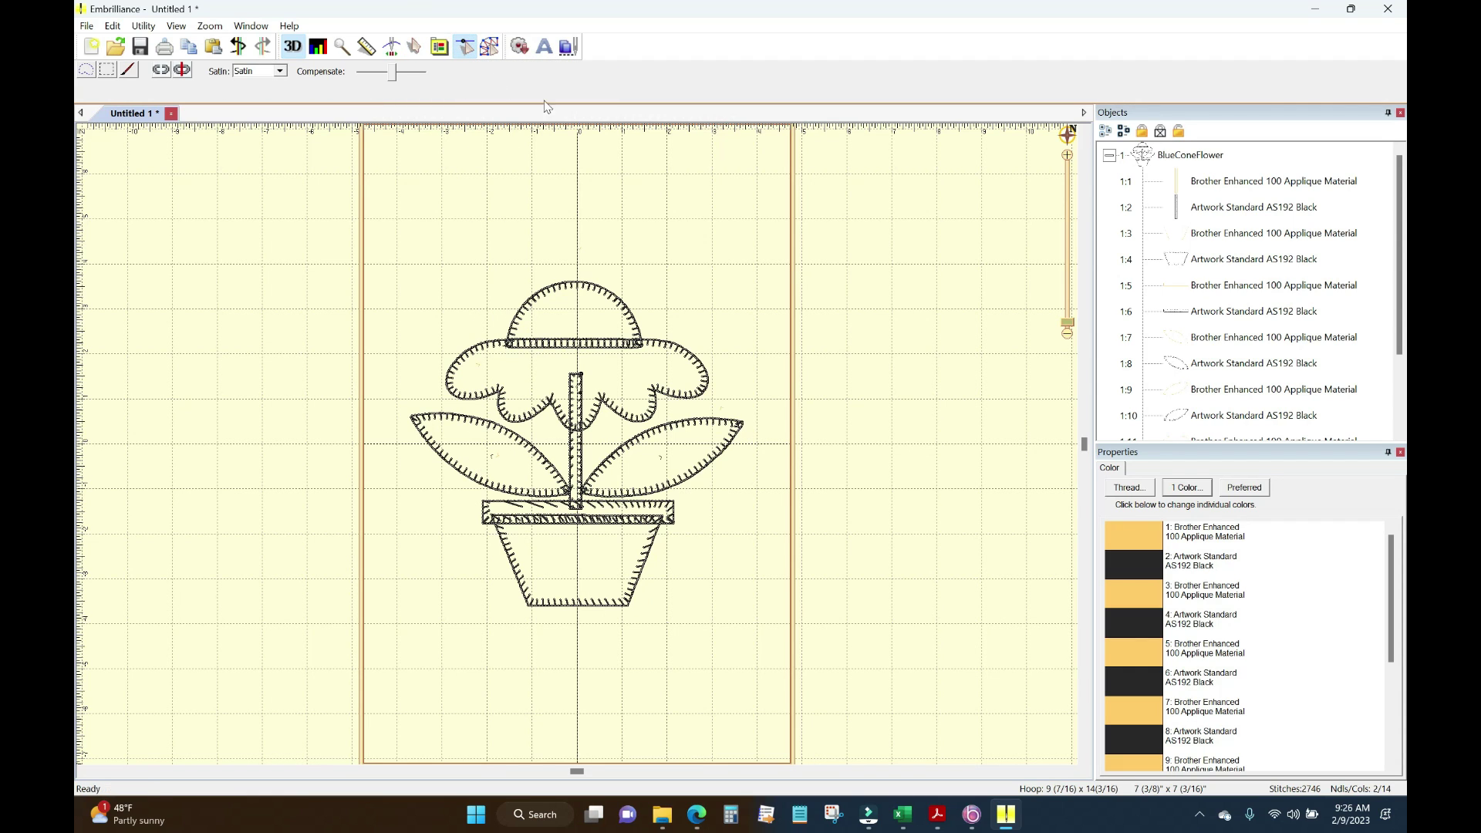
scroll(852, 327, "up", 1)
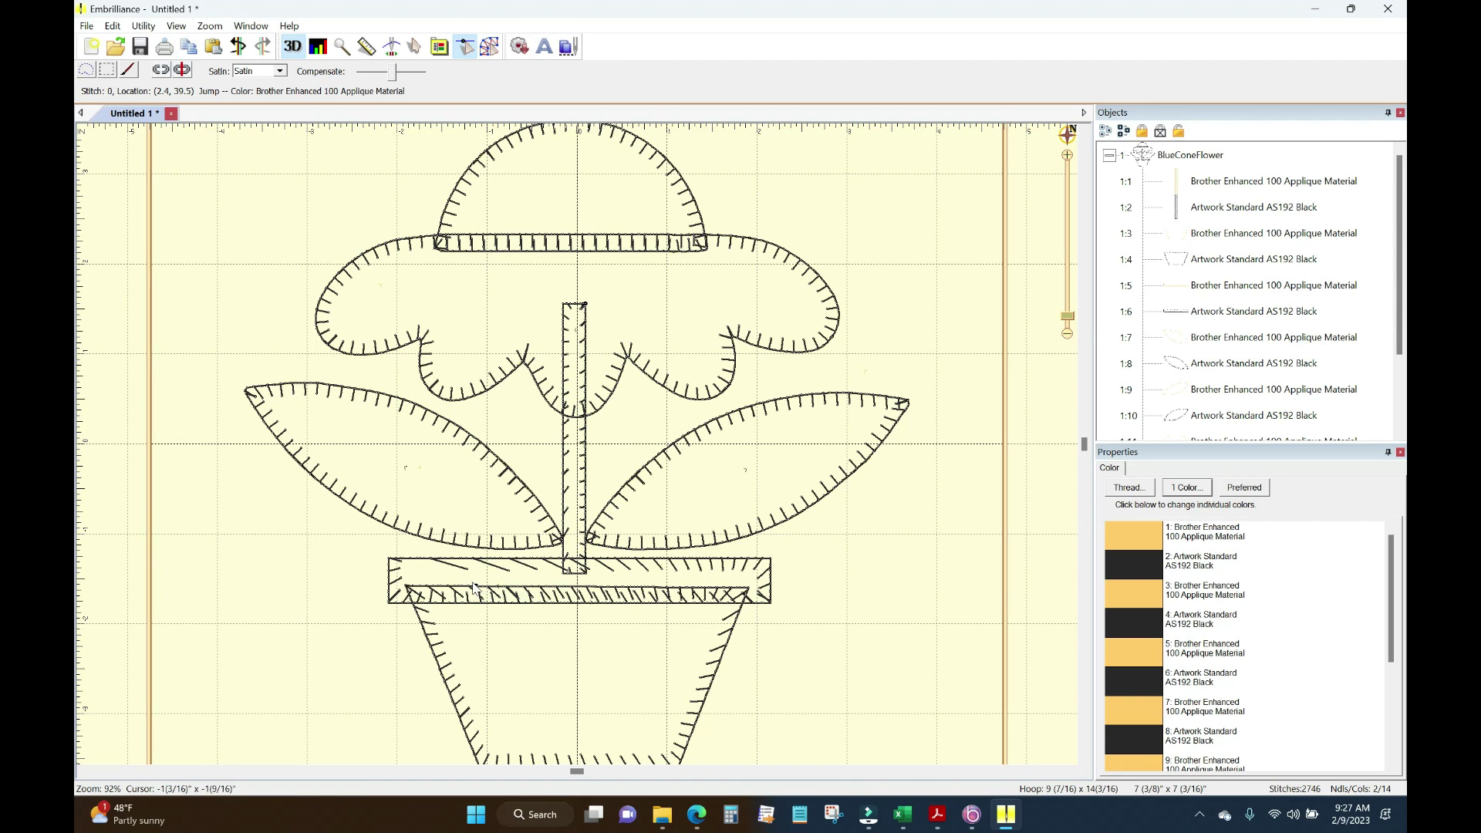
mouse_move(467, 569)
left_mouse_down()
mouse_move(428, 566)
mouse_move(473, 572)
left_mouse_up()
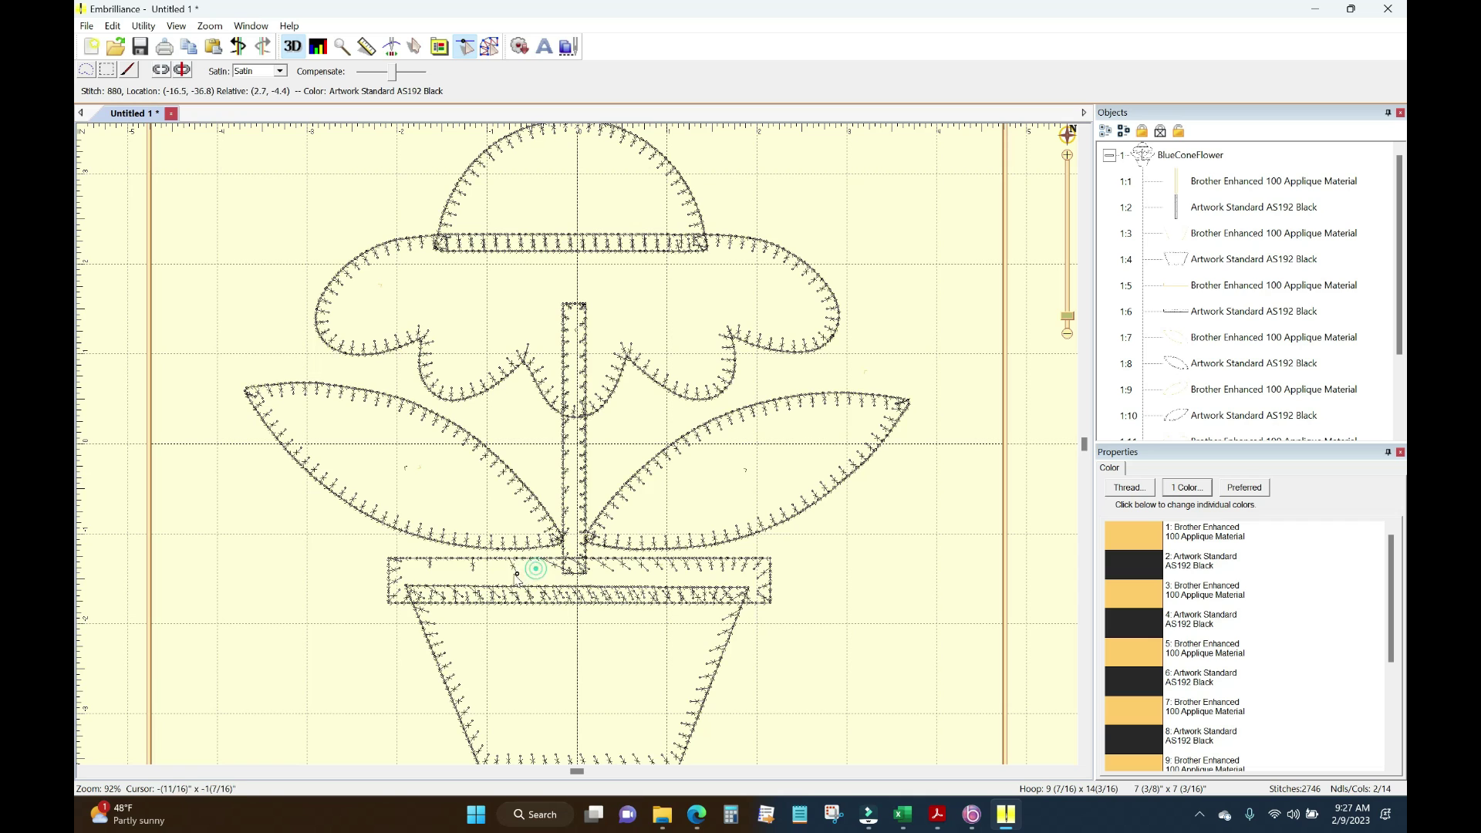
left_click(508, 571)
left_click_drag(508, 572, 508, 571)
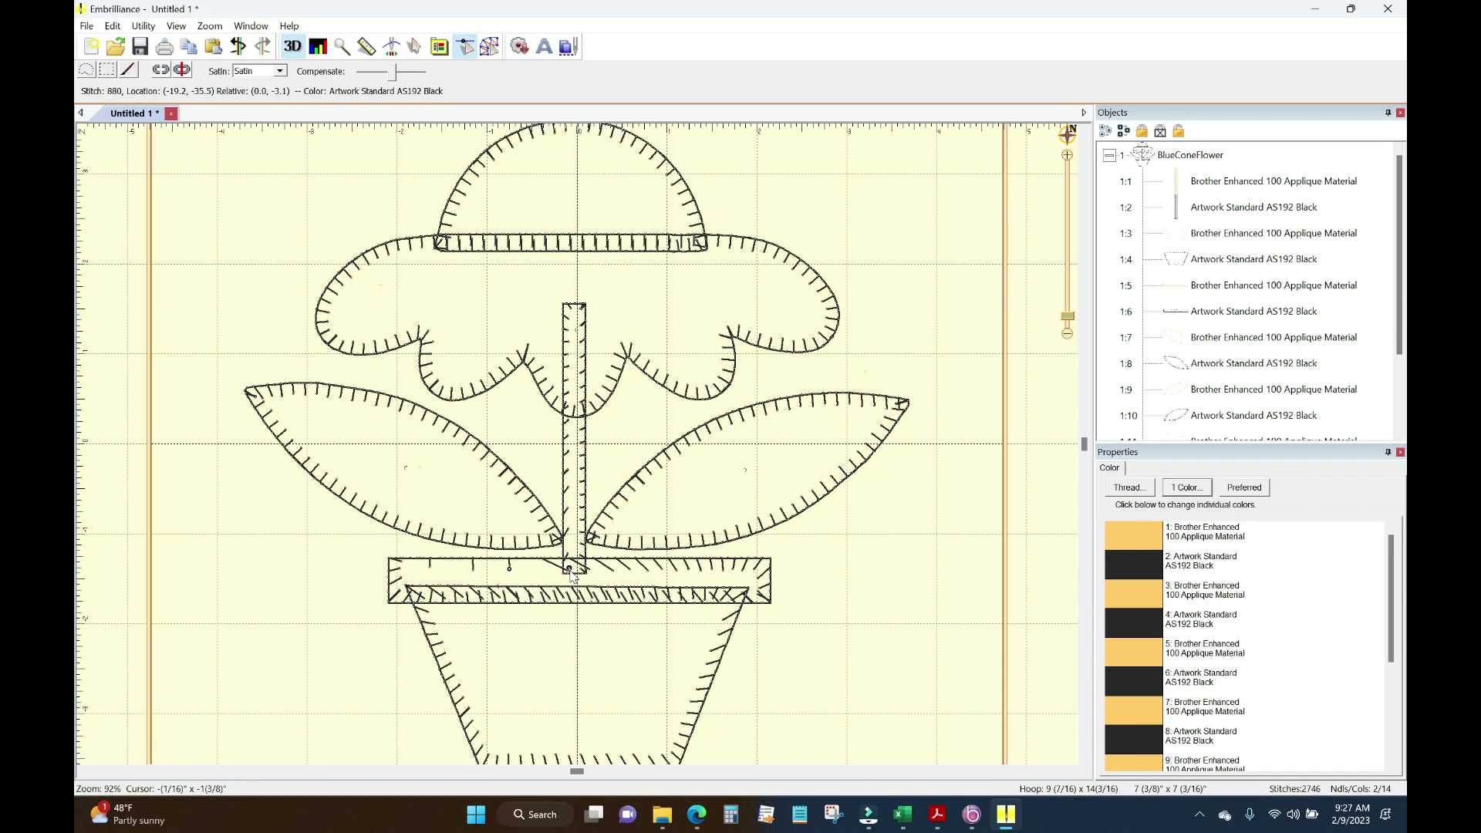
left_click(564, 570)
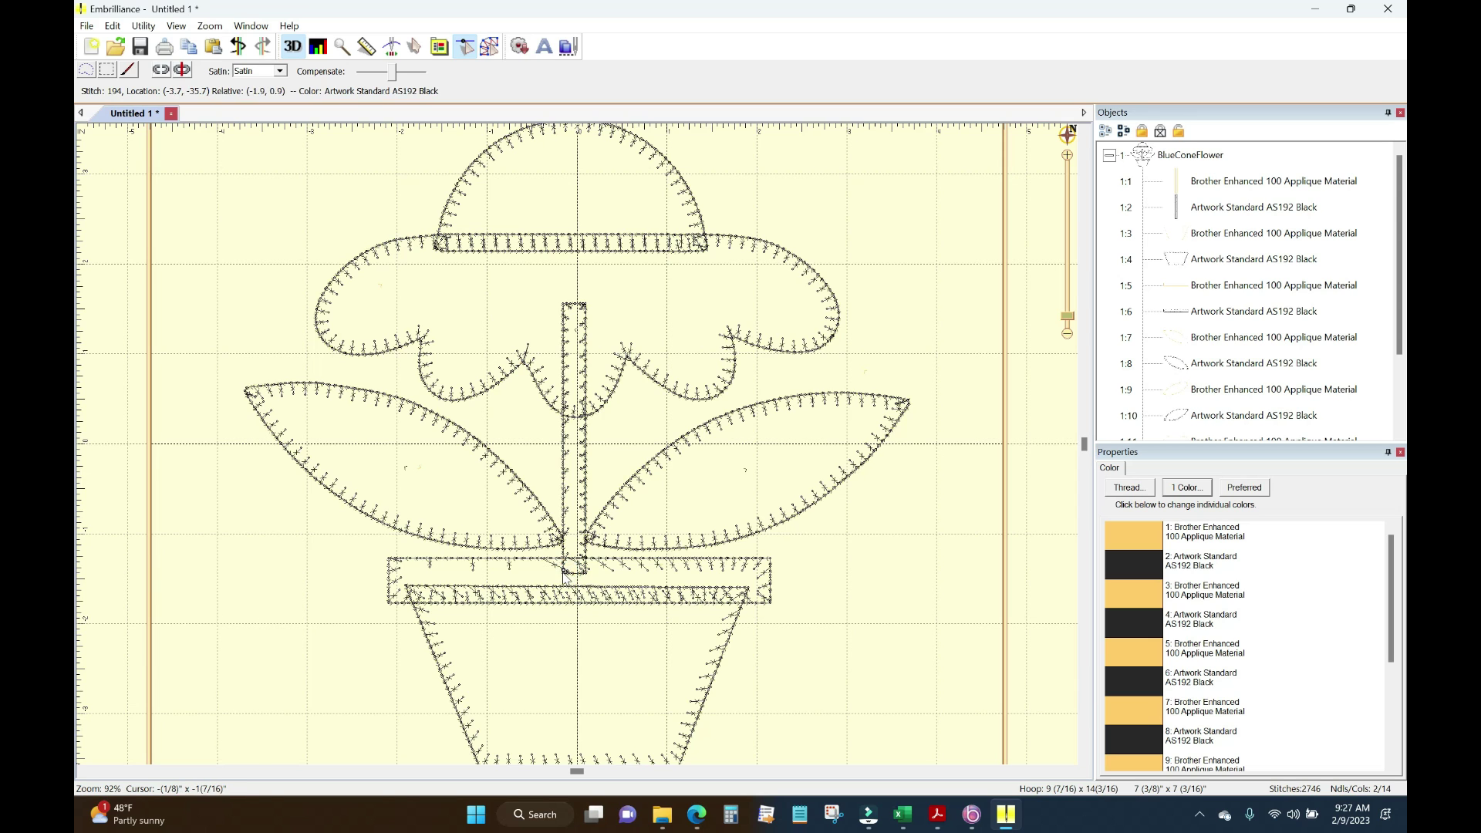
scroll(563, 571, "up", 2)
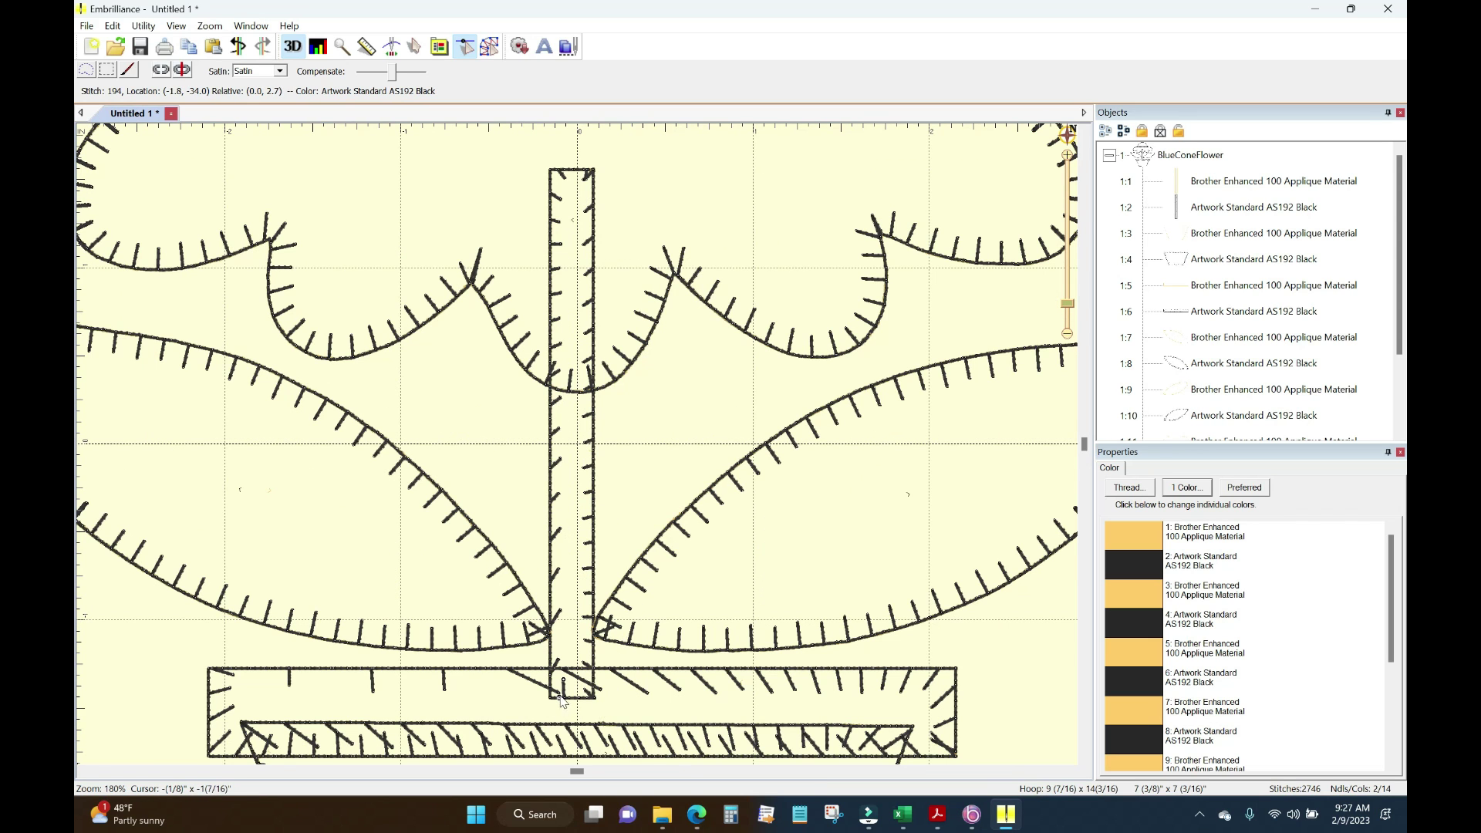
mouse_move(562, 700)
left_mouse_down()
mouse_move(711, 689)
mouse_move(693, 690)
left_mouse_up()
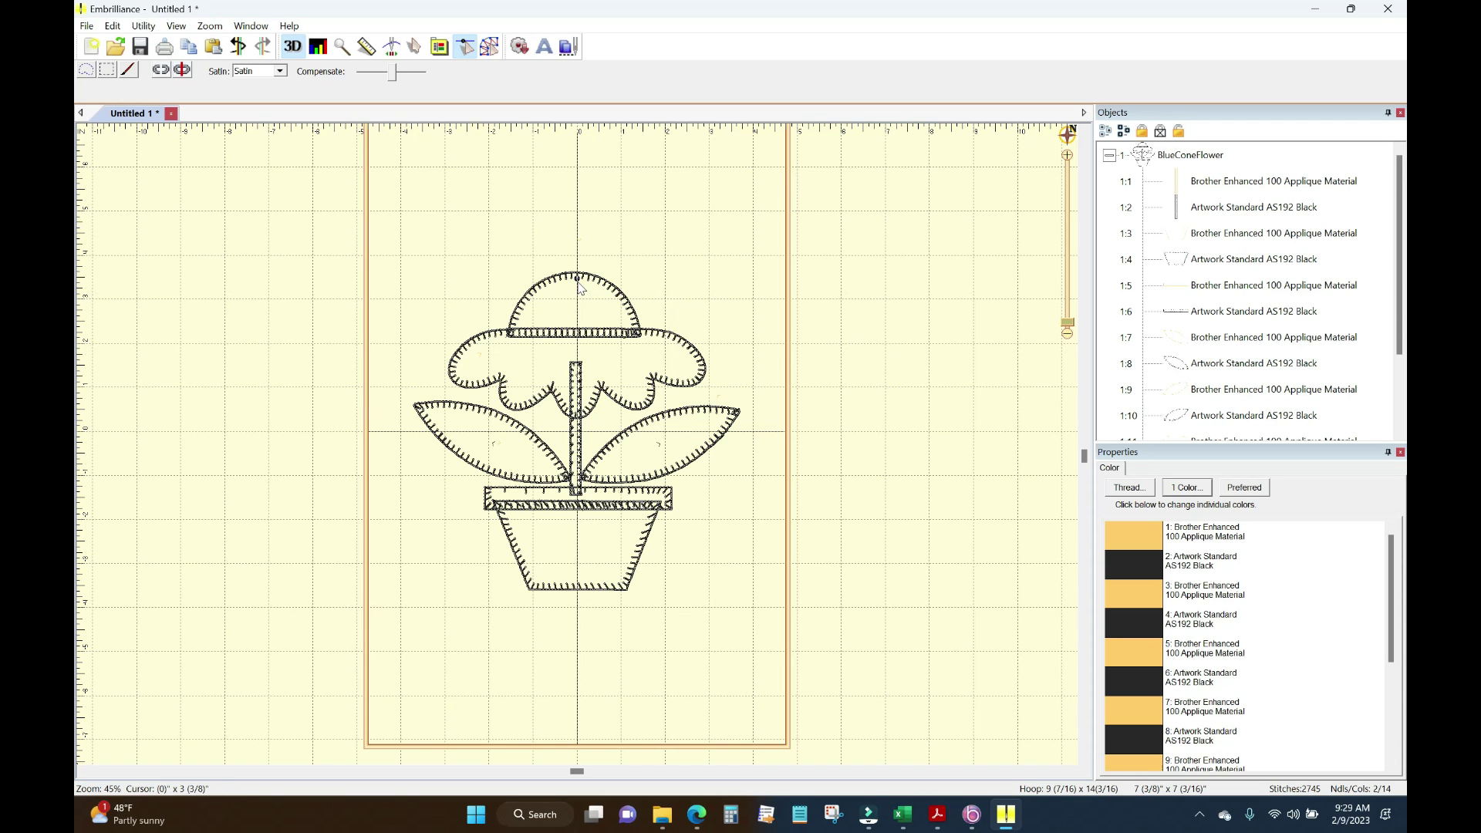
Leave stitch editing, select the whole flower design and try to send it to Solaris / XP1 under the name BlueCF.
left_click(465, 46)
left_click(569, 279)
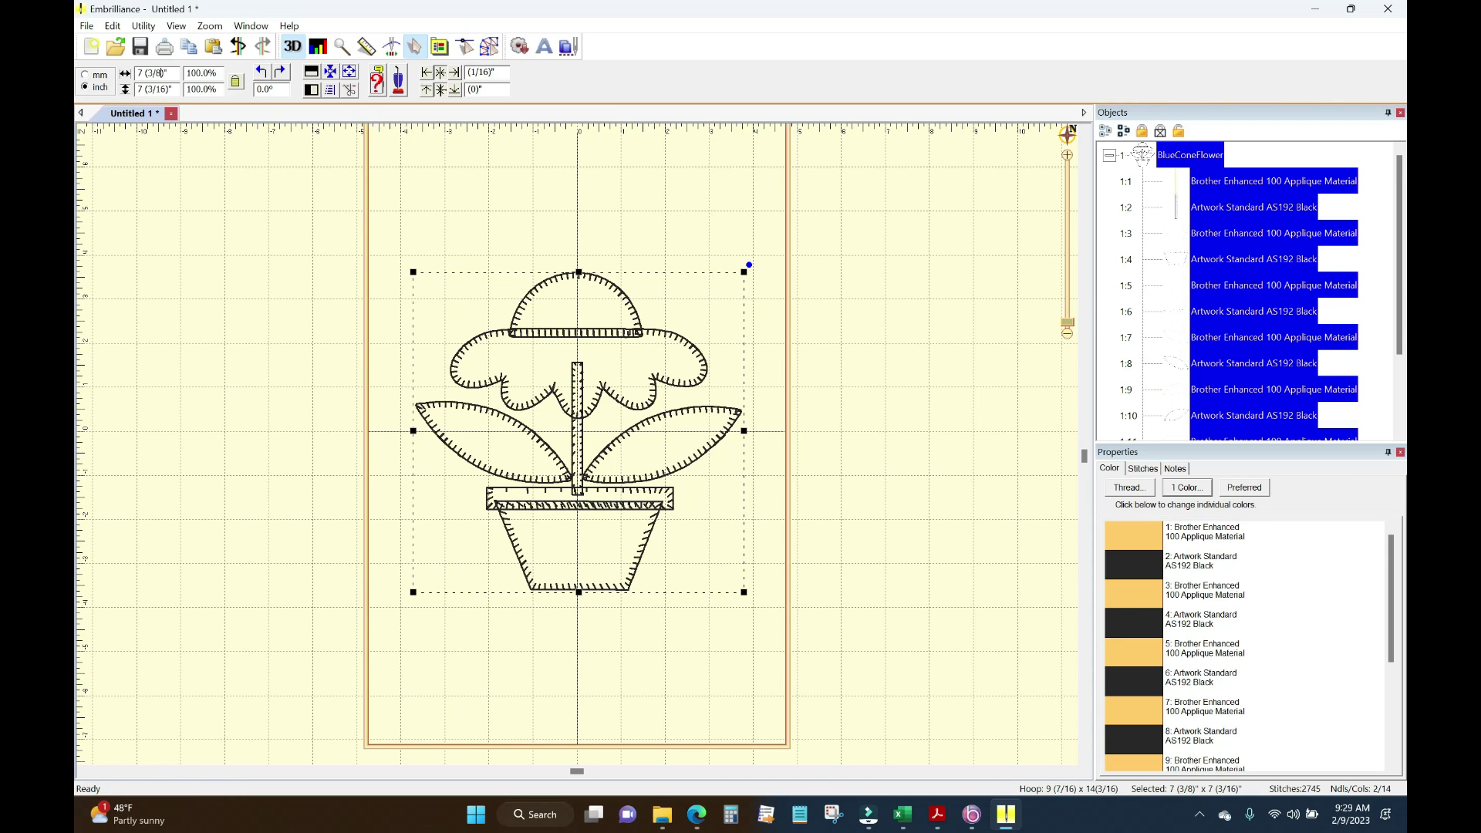
left_click(143, 28)
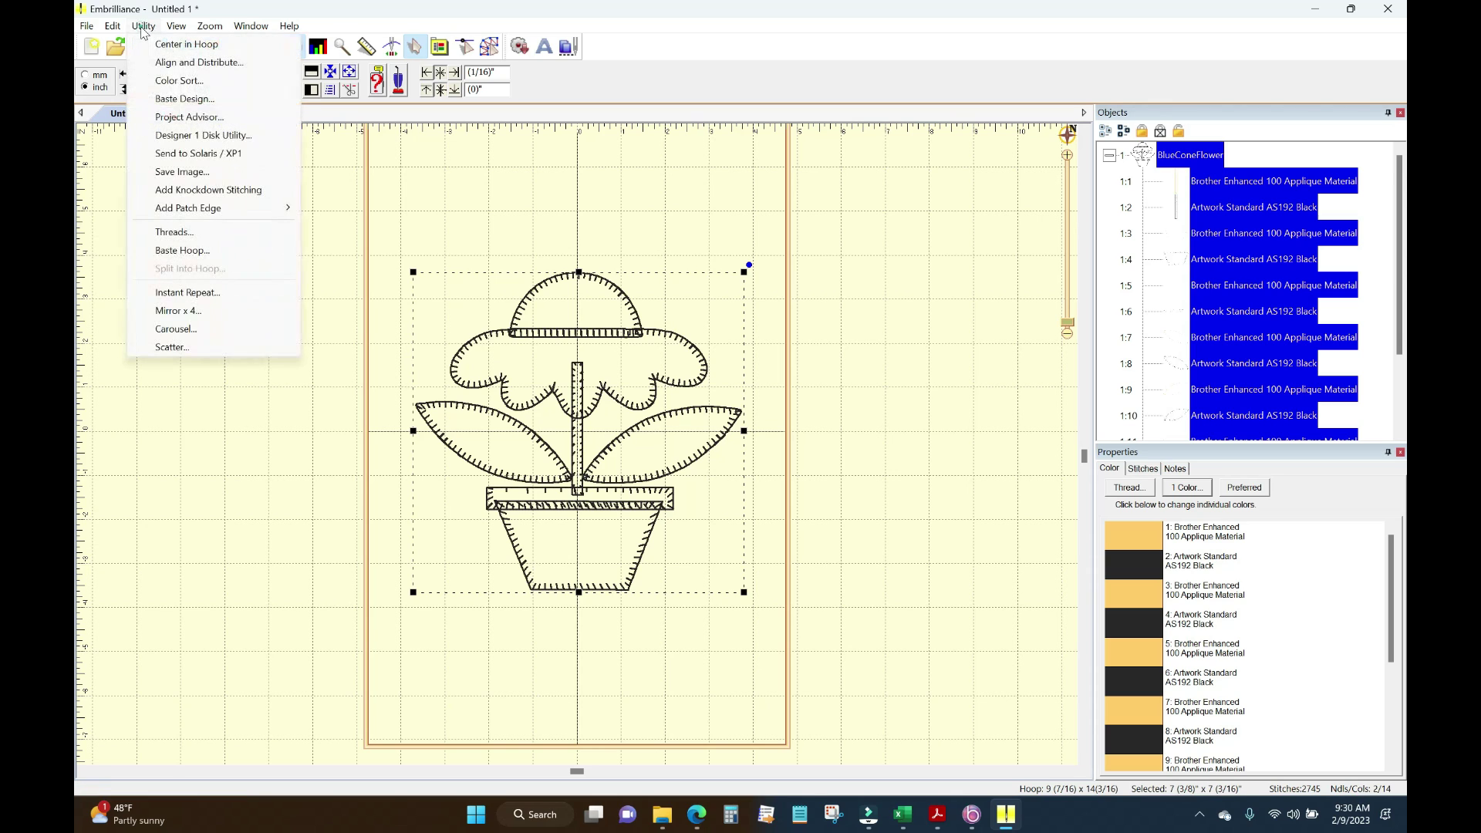
left_click(208, 154)
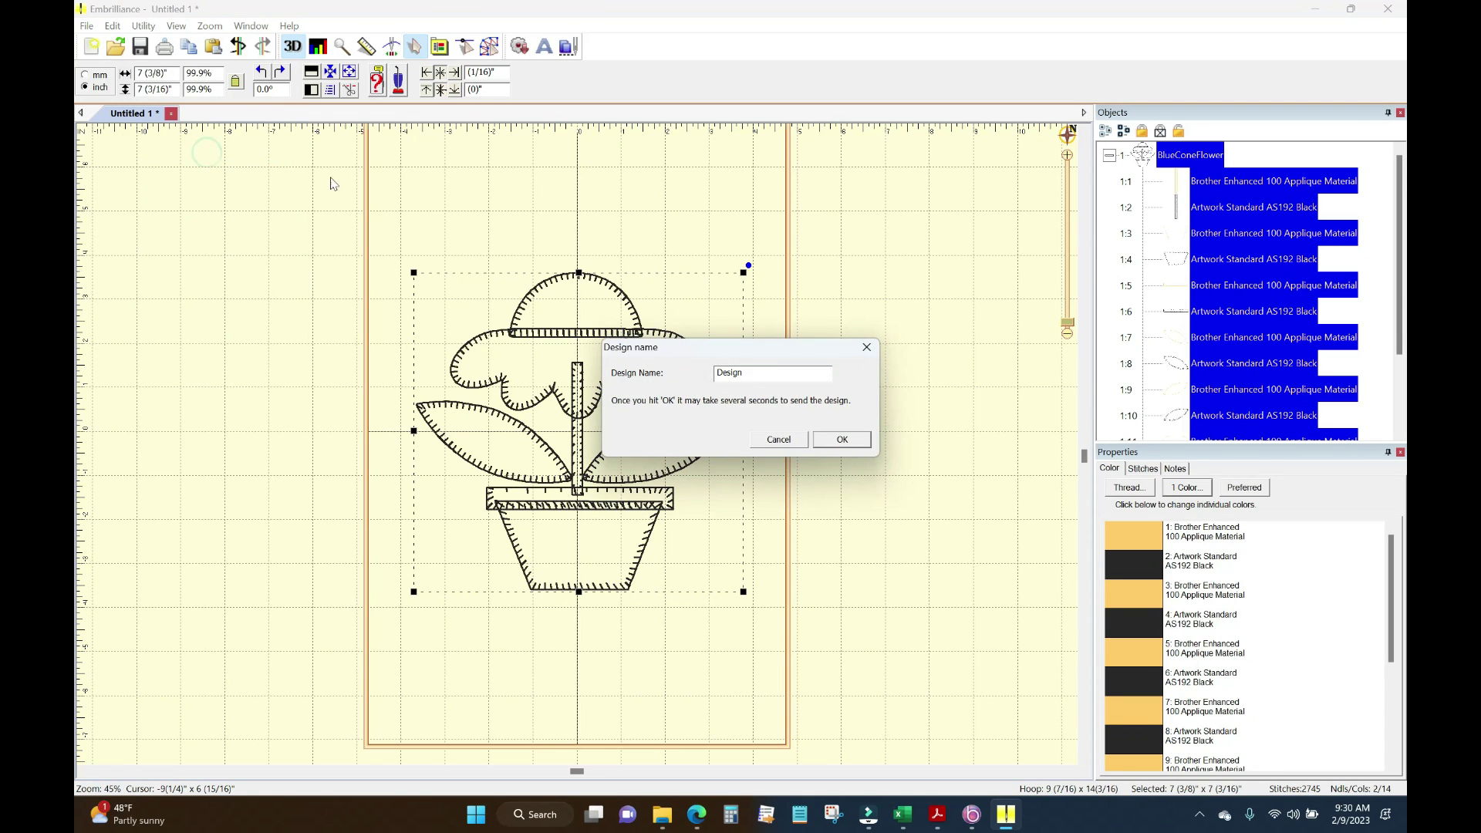
double_click(759, 374)
type("BlueCF")
key("Return")
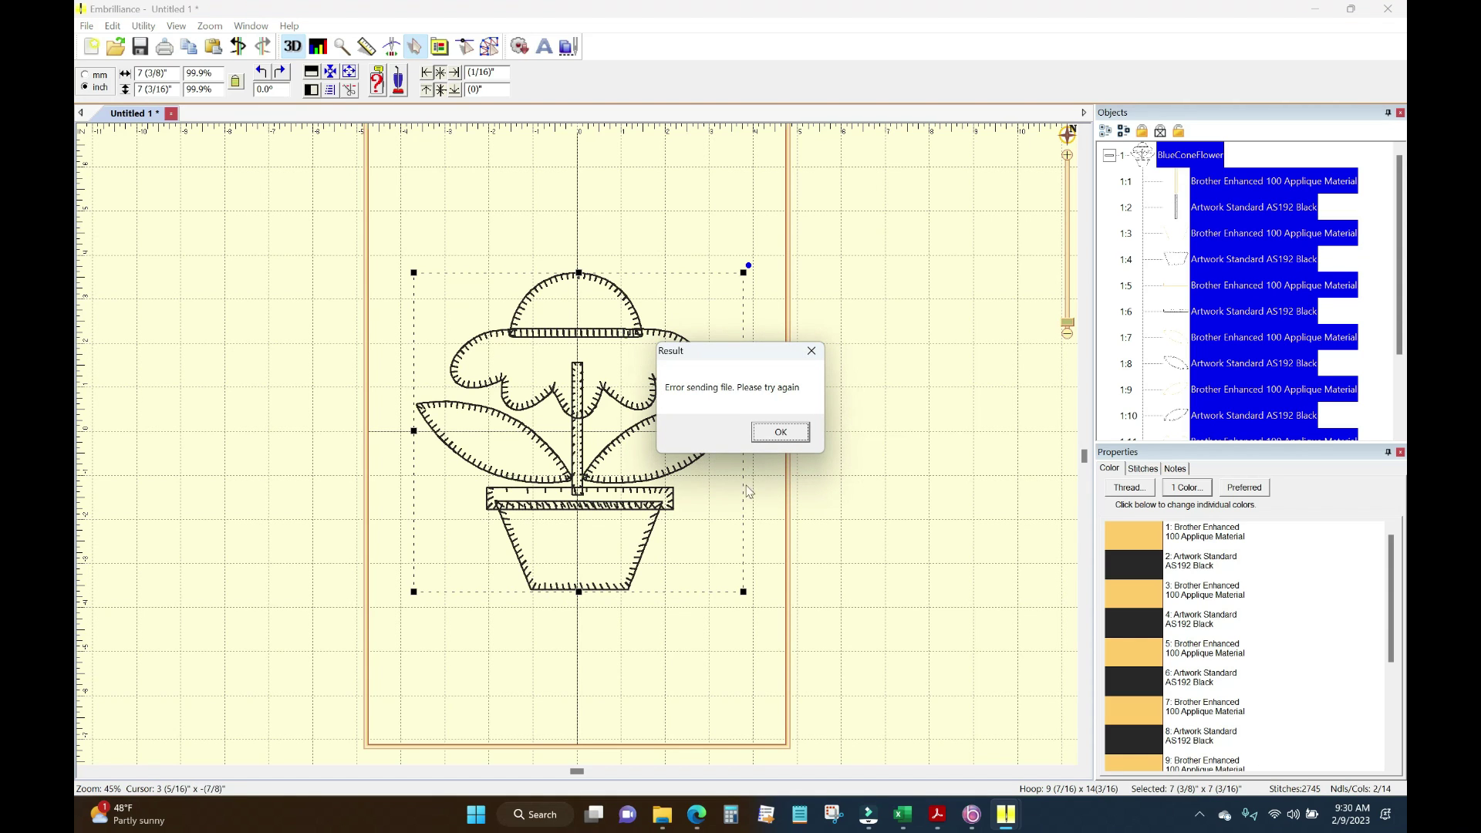
left_click(781, 431)
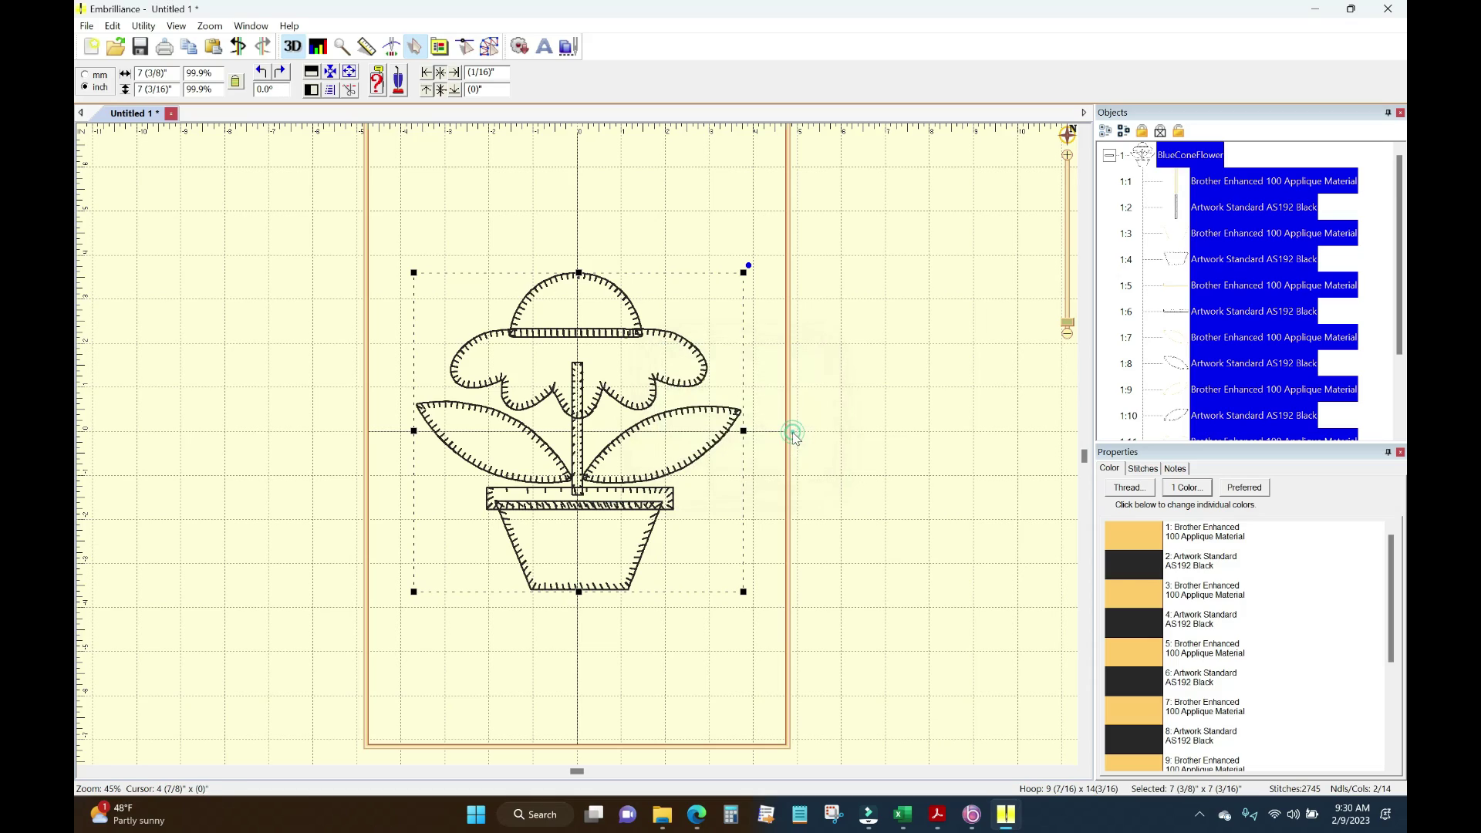